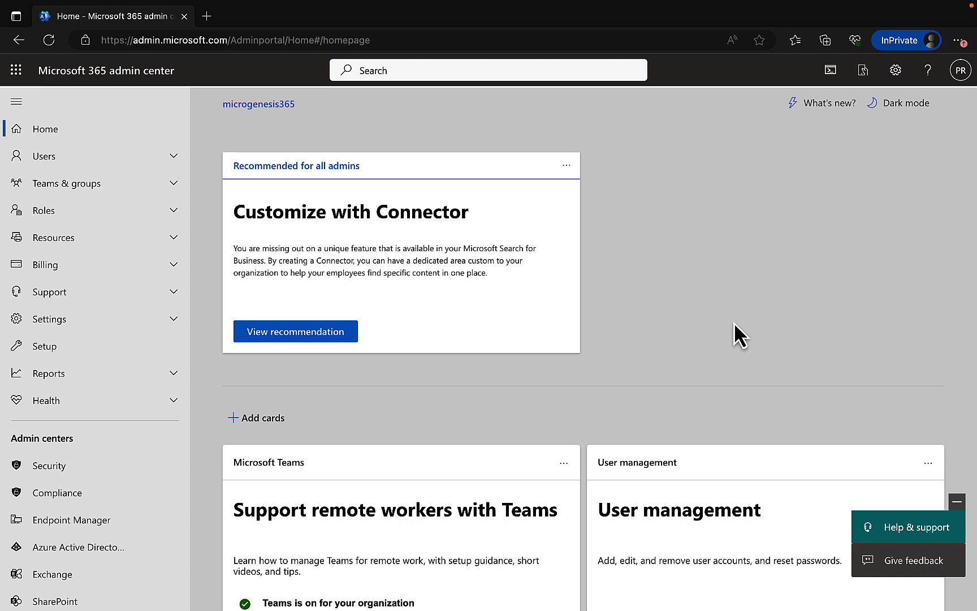
# - Expand the Users, Teams & groups, and Settings sections of the admin center navigation
pyautogui.click(173, 156)
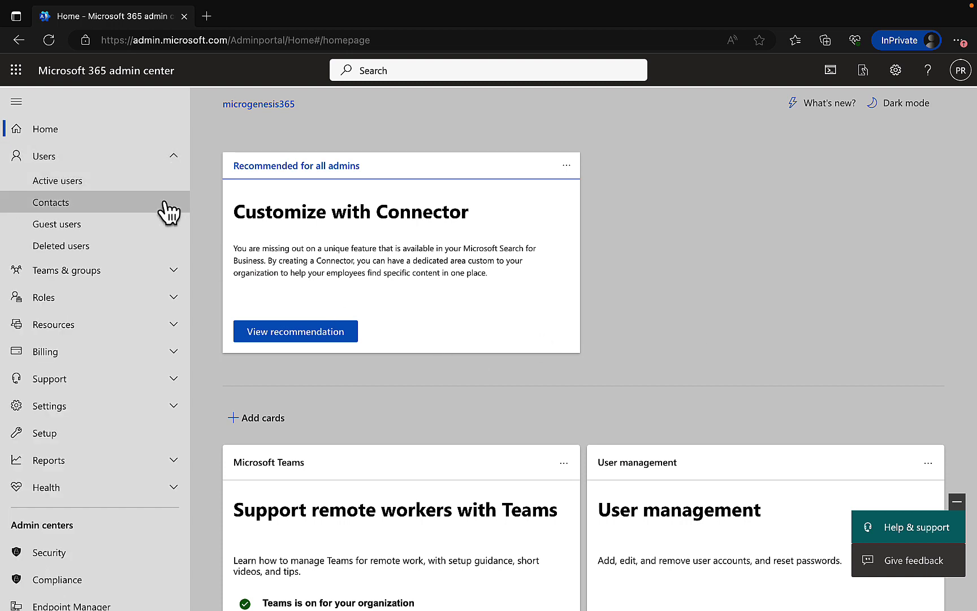
pyautogui.click(173, 272)
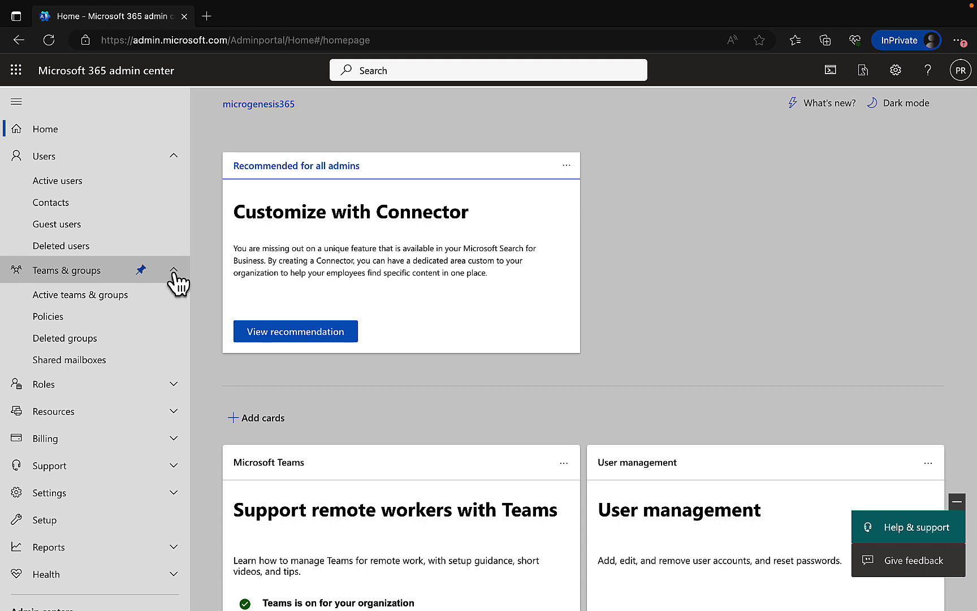
pyautogui.scroll(-2, 105, 414)
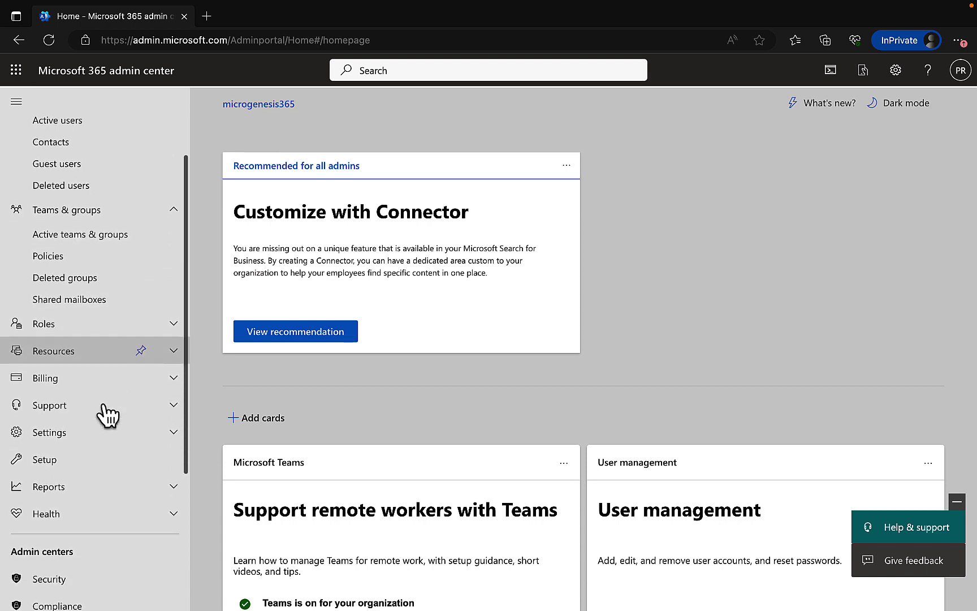
pyautogui.scroll(-2, 106, 414)
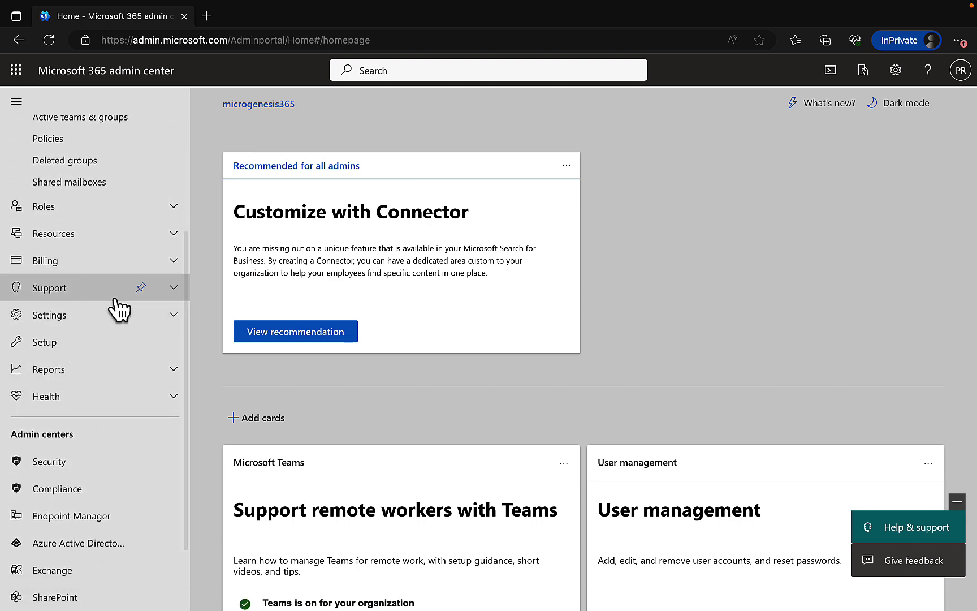
pyautogui.click(172, 315)
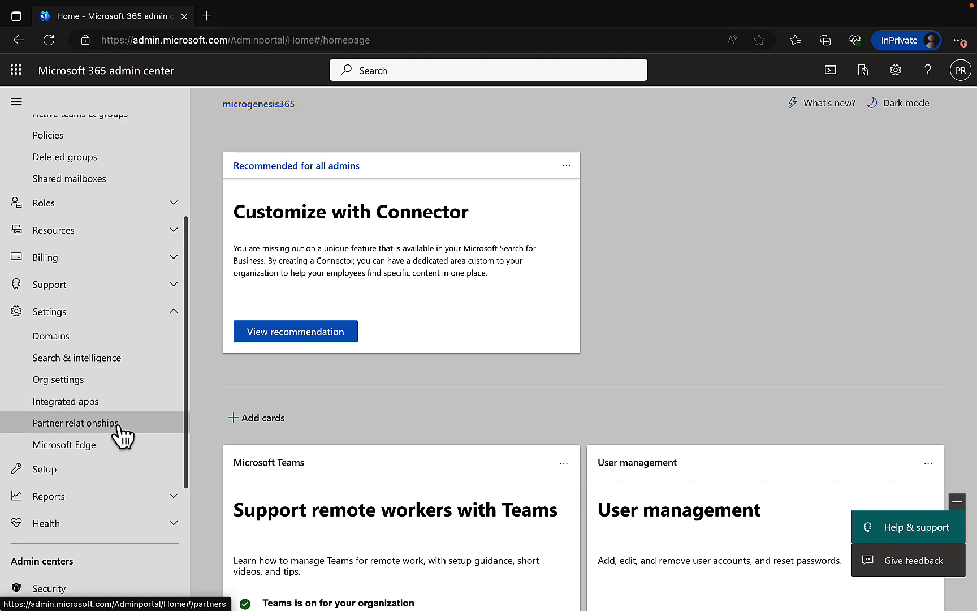
# - Open the Setup page and expand the Health and Reports navigation sections
pyautogui.scroll(-1, 115, 433)
pyautogui.click(71, 420)
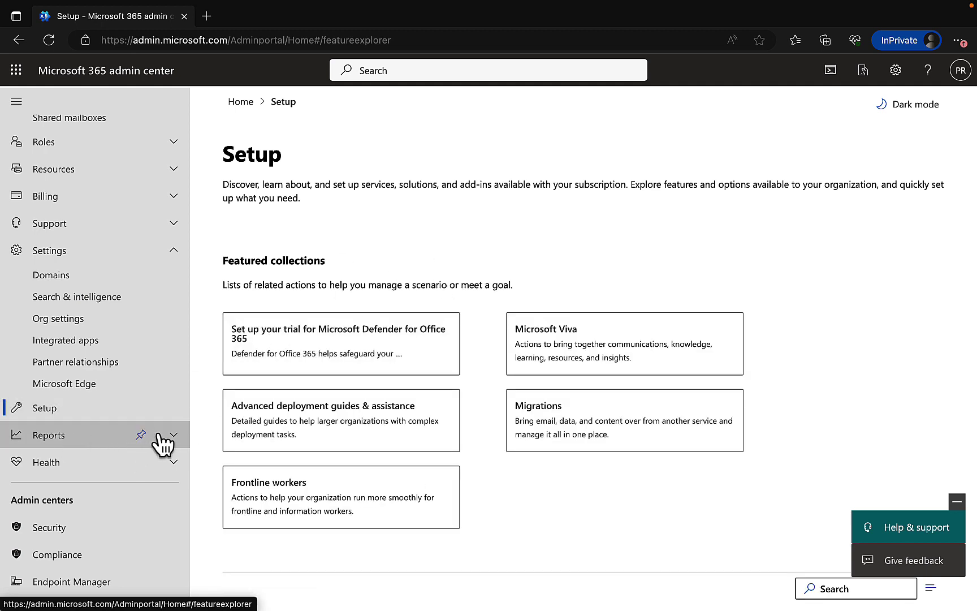
pyautogui.scroll(-1, 161, 444)
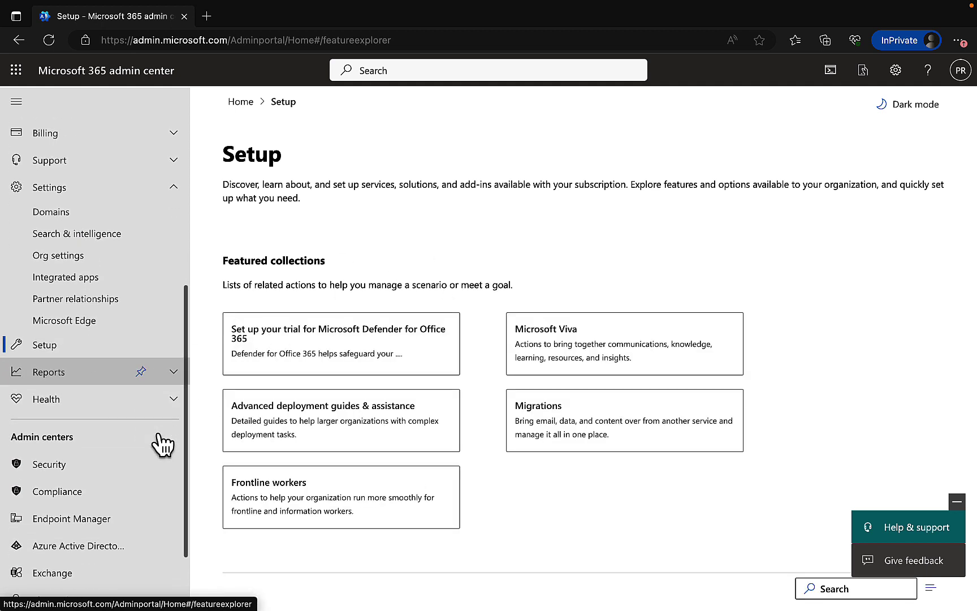
pyautogui.click(175, 399)
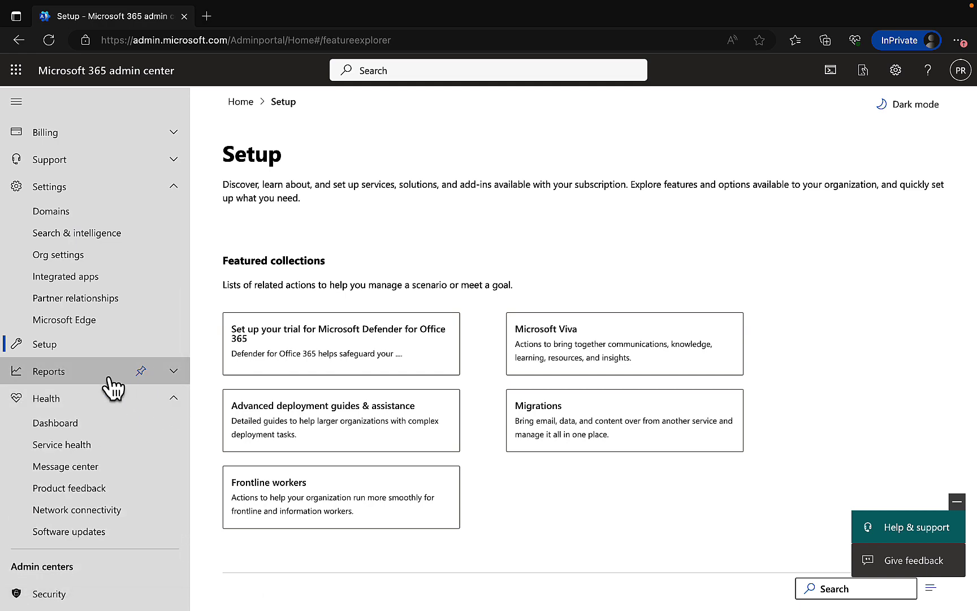
pyautogui.click(172, 373)
# - Review the expanded navigation sections and open the list of all admin centers
pyautogui.scroll(5, 175, 384)
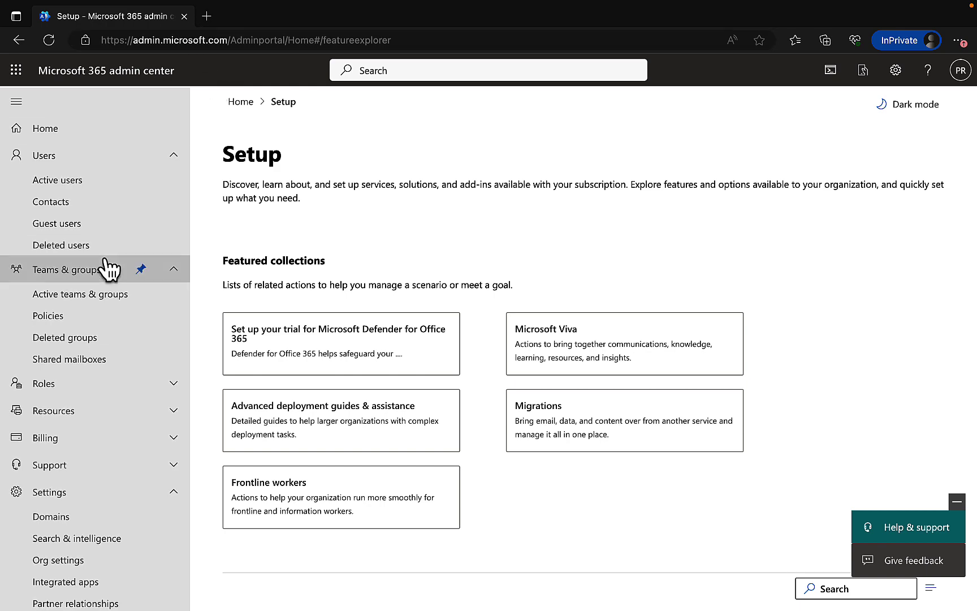
pyautogui.scroll(-5, 104, 266)
pyautogui.scroll(-5, 107, 268)
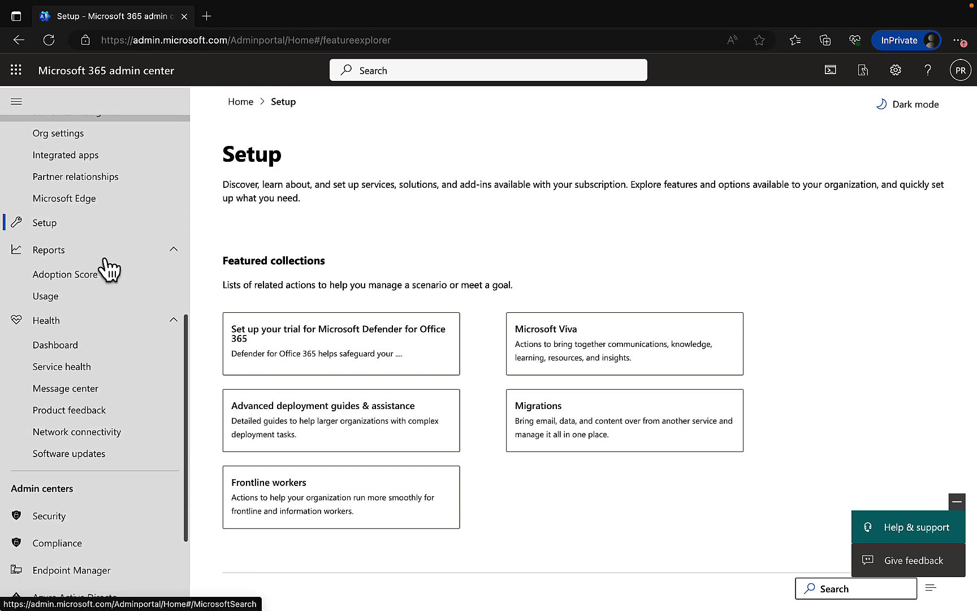
pyautogui.scroll(-1, 108, 268)
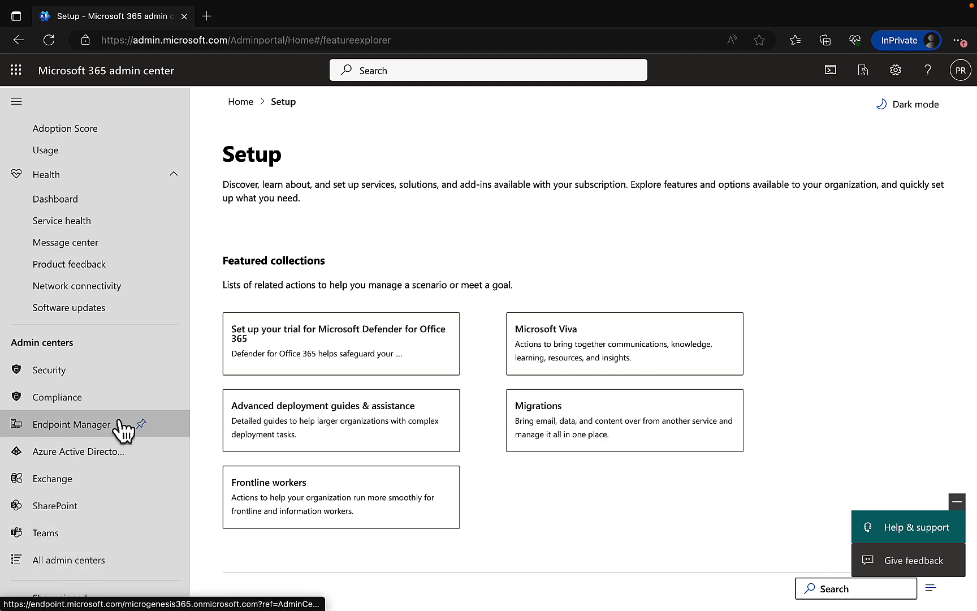
pyautogui.click(55, 561)
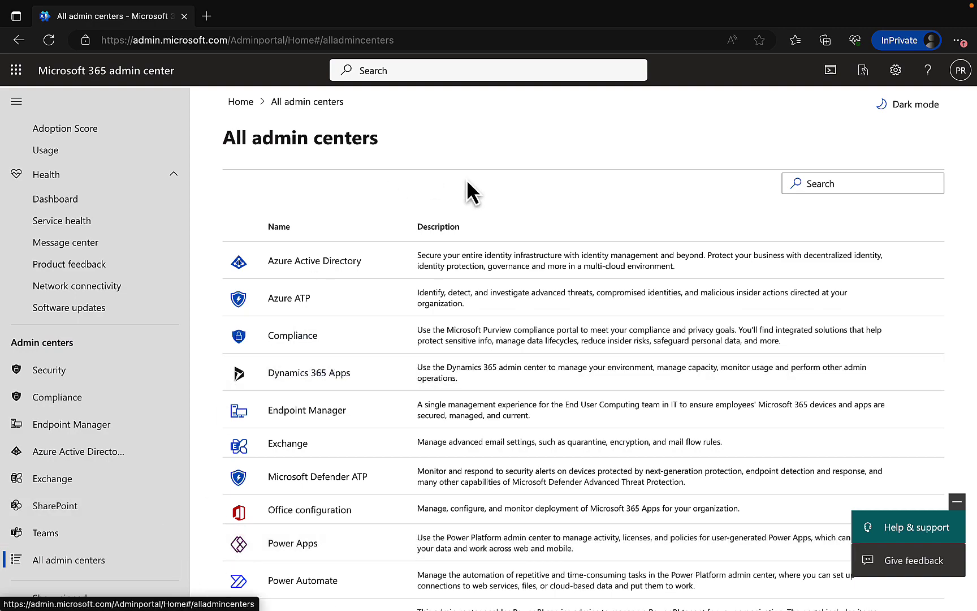
# - Look through the list of admin centers and open Azure Active Directory
pyautogui.scroll(-4, 568, 408)
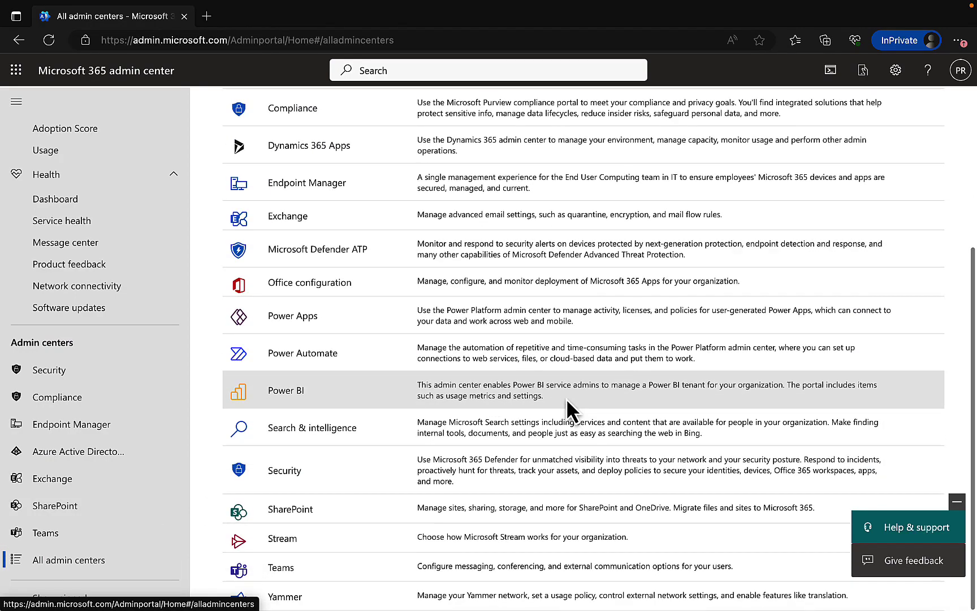
pyautogui.scroll(3, 568, 408)
pyautogui.scroll(2, 566, 397)
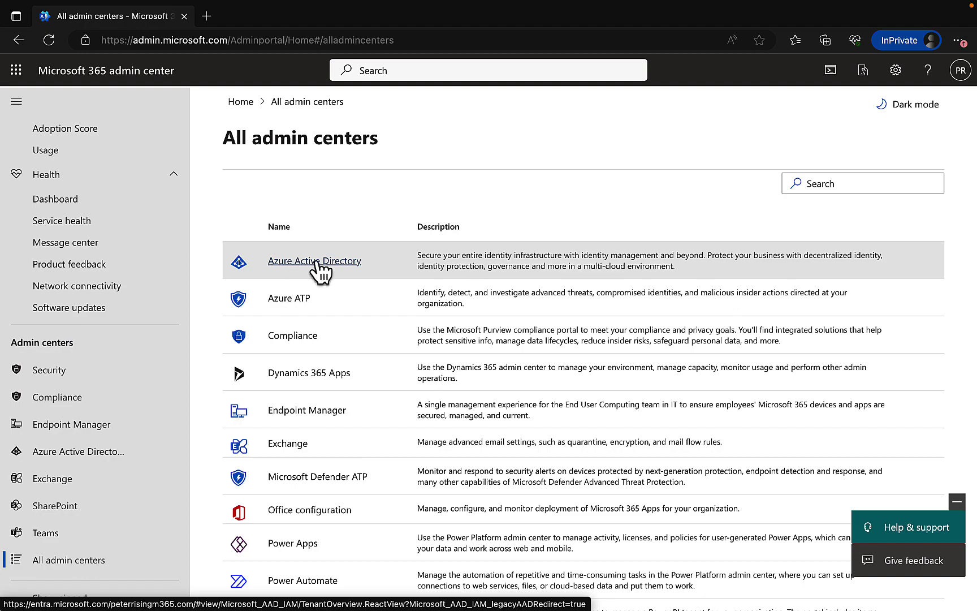
pyautogui.click(318, 271)
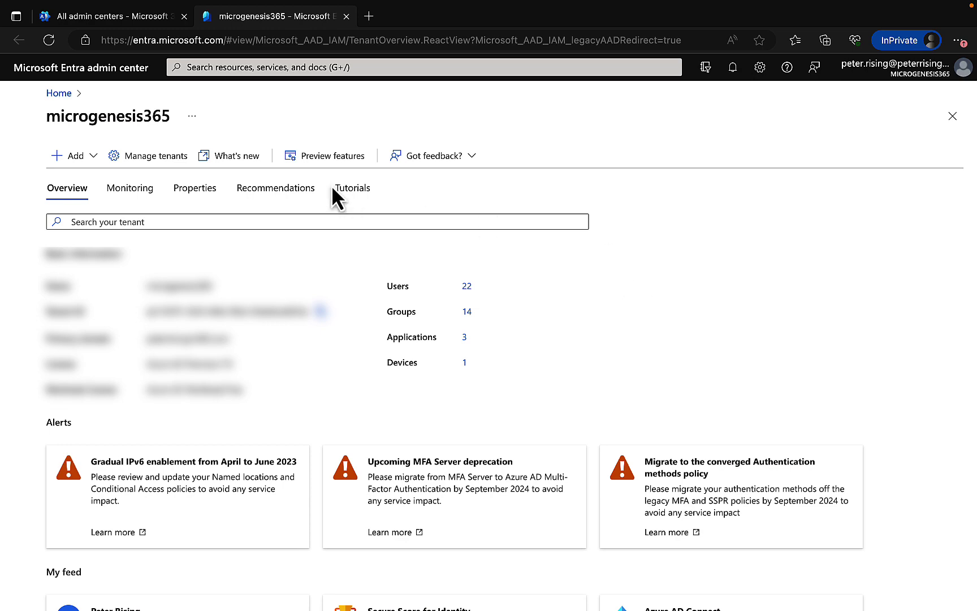
# - Review the microgenesis365 tenant overview and its Add options, and go to the Entra admin center home page
pyautogui.click(135, 18)
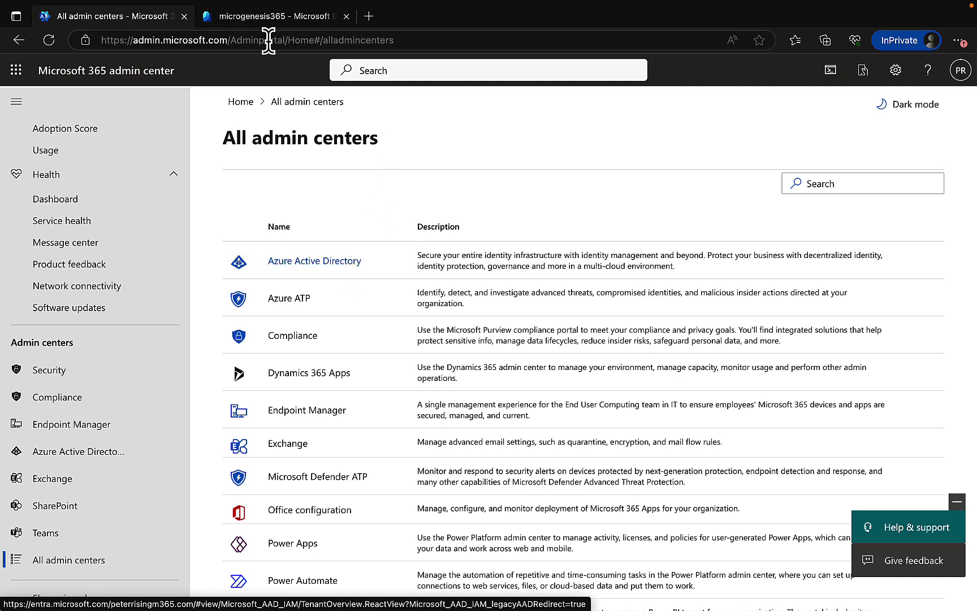
pyautogui.click(258, 18)
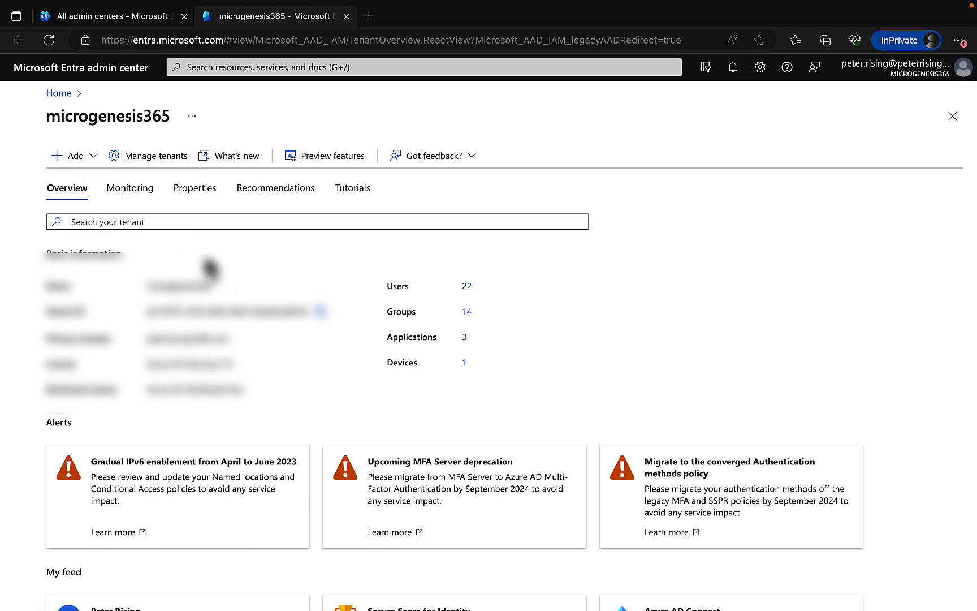
pyautogui.click(88, 158)
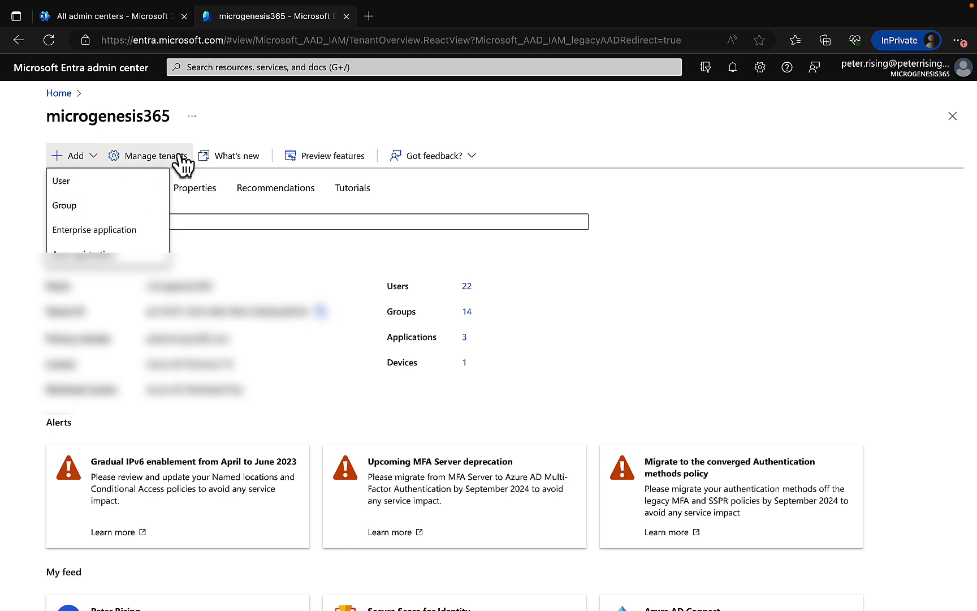
pyautogui.scroll(-2, 331, 293)
pyautogui.scroll(-2, 331, 293)
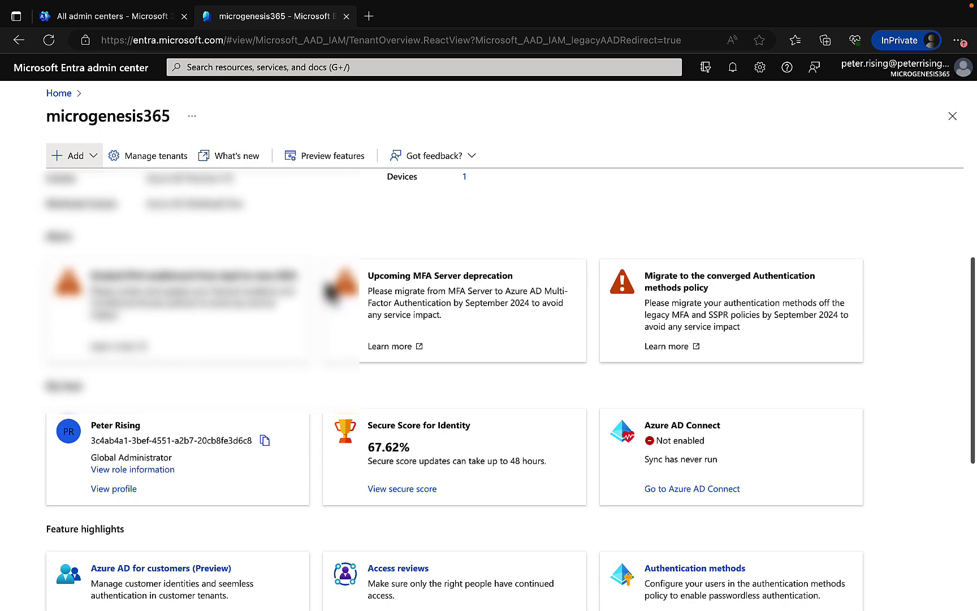
pyautogui.scroll(4, 331, 293)
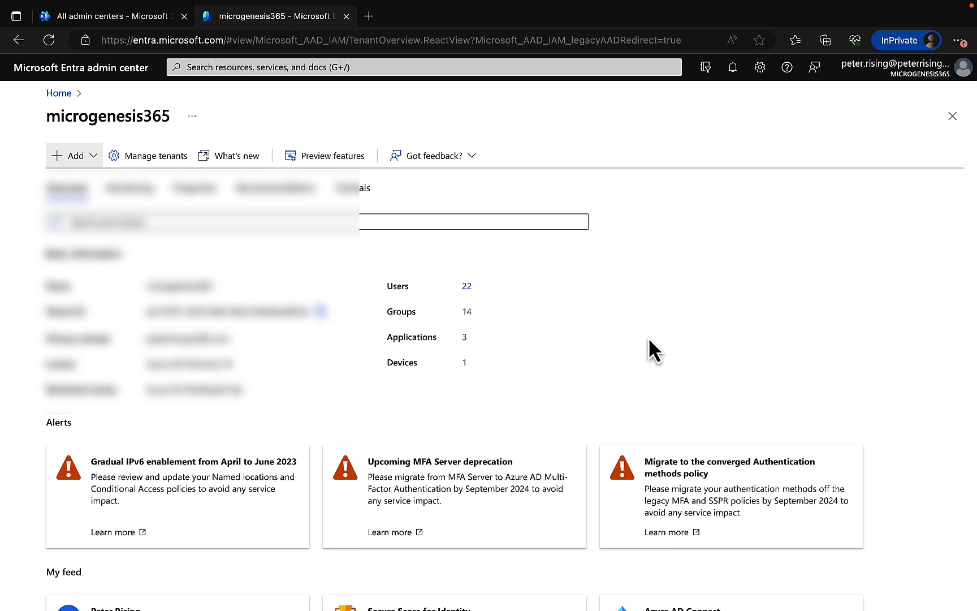
pyautogui.click(57, 94)
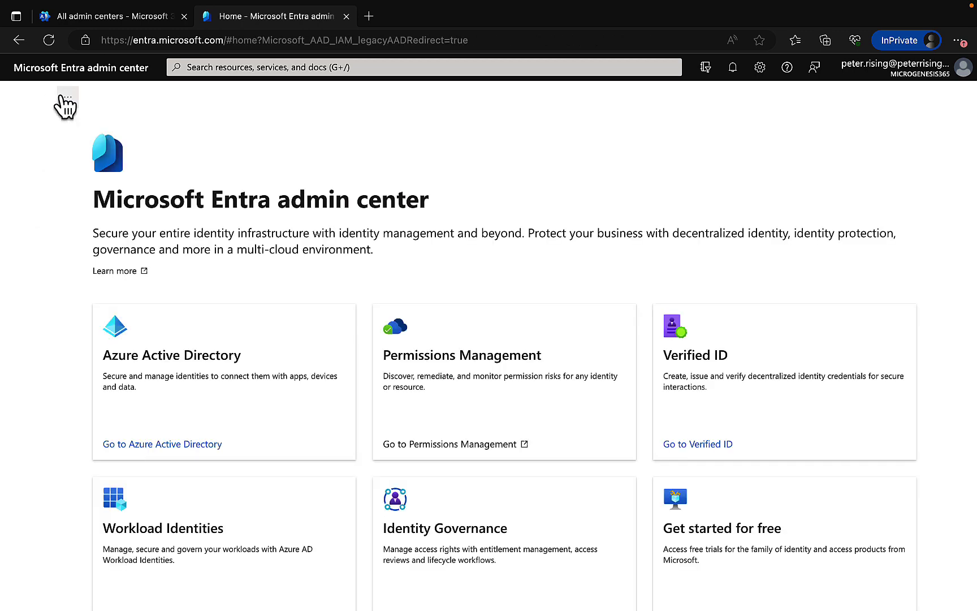
pyautogui.click(67, 97)
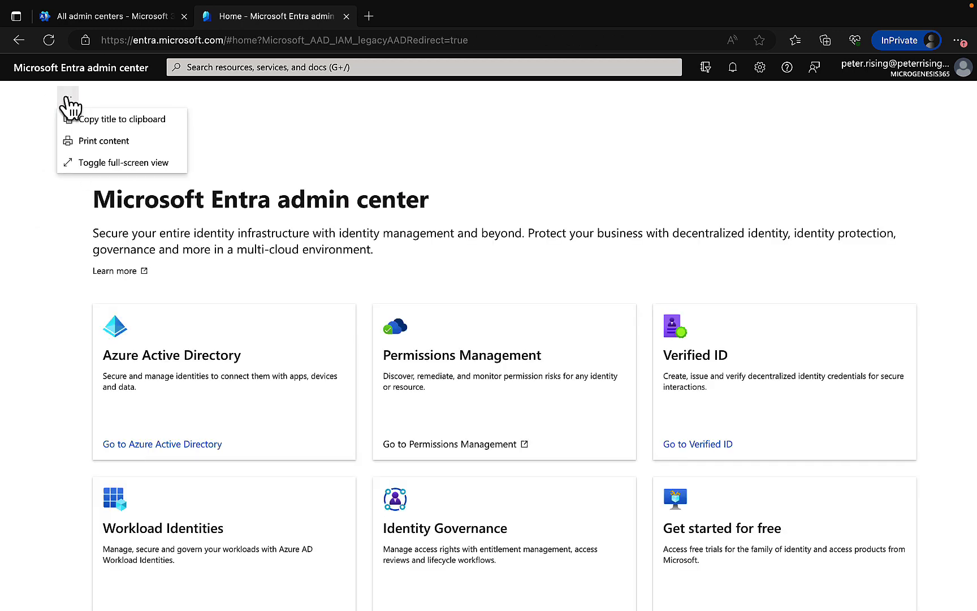
pyautogui.click(95, 163)
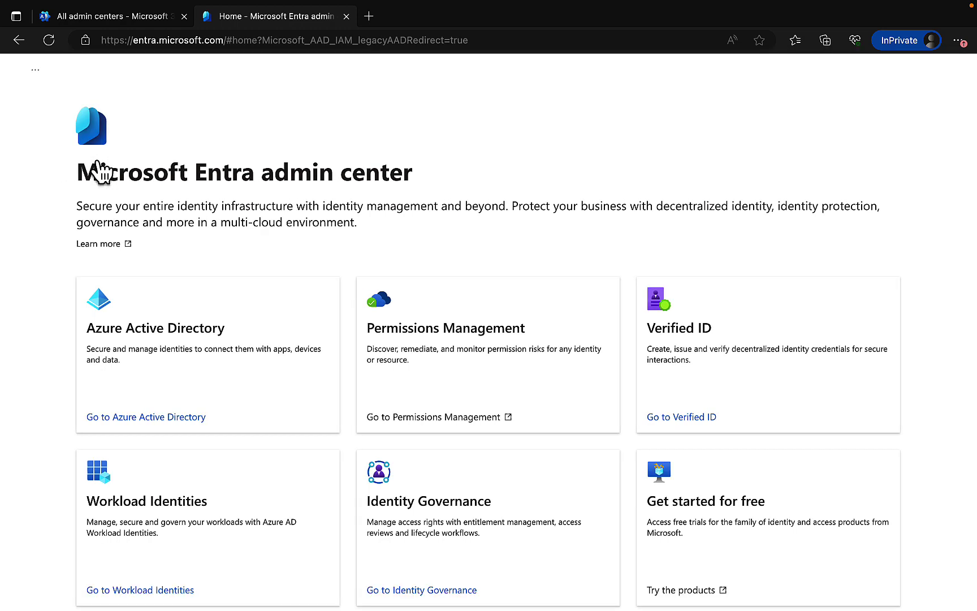
pyautogui.click(35, 71)
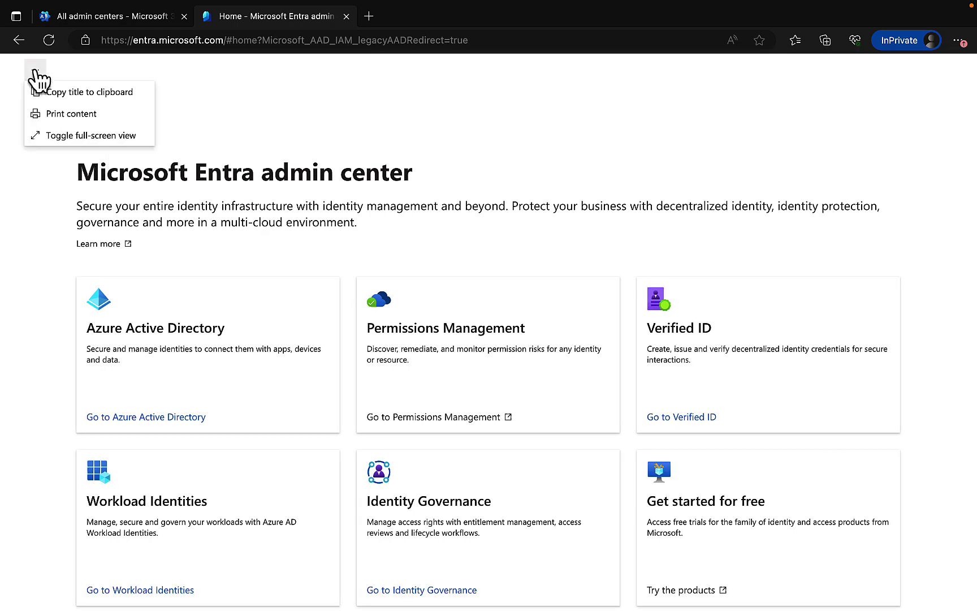
pyautogui.click(85, 136)
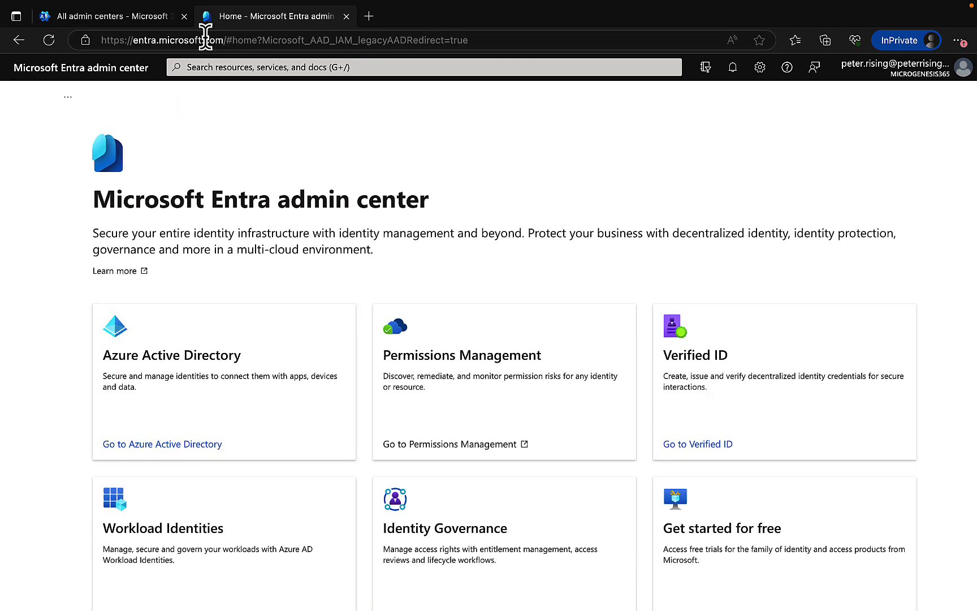
# - Load entra.microsoft.com in the current browser tab and expand the Entra admin center's navigation menu to show its section names
pyautogui.click(205, 39)
pyautogui.write('ent')
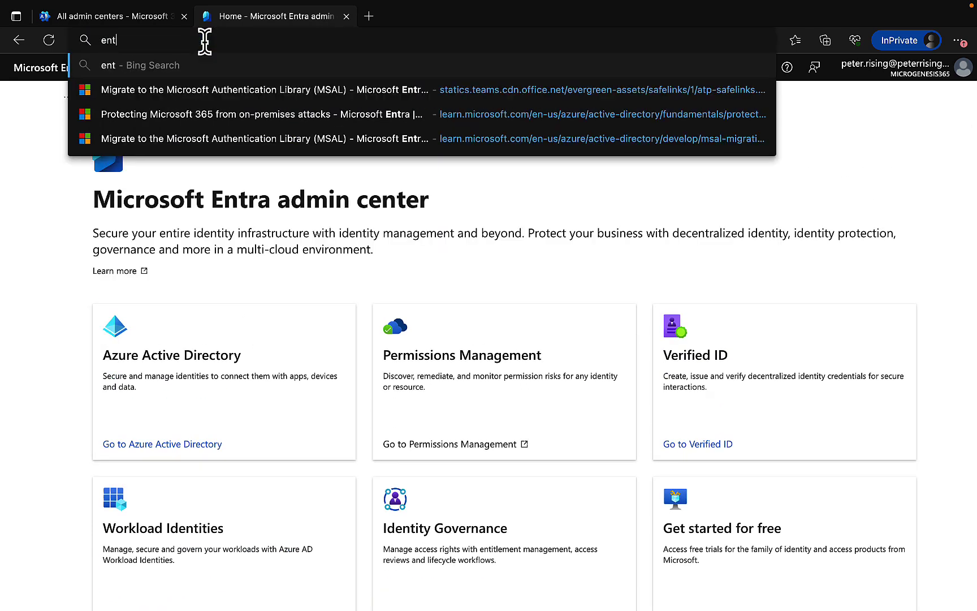
pyautogui.write('ra.mic')
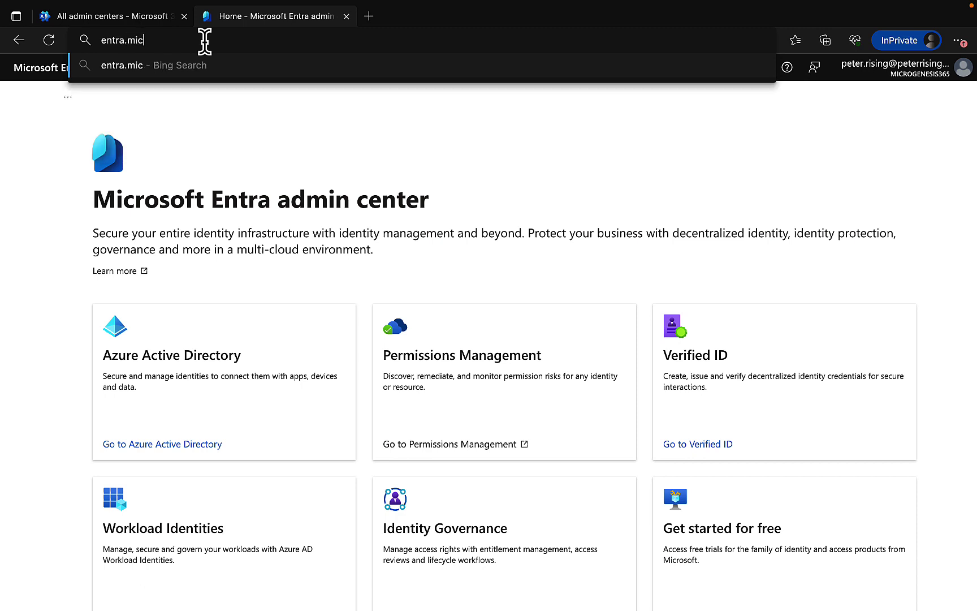
pyautogui.write('rosoft')
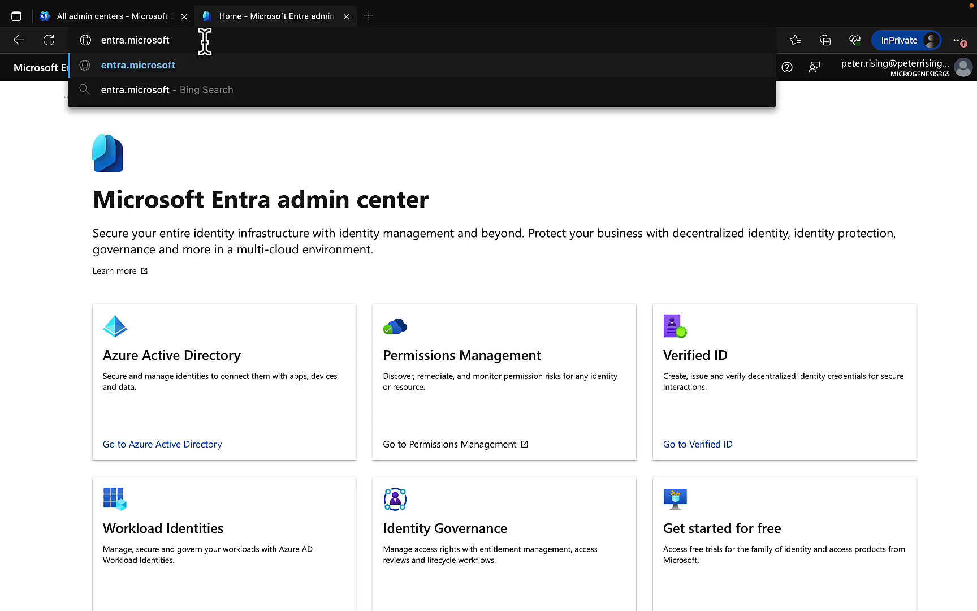
pyautogui.write('.com')
pyautogui.press('Return')
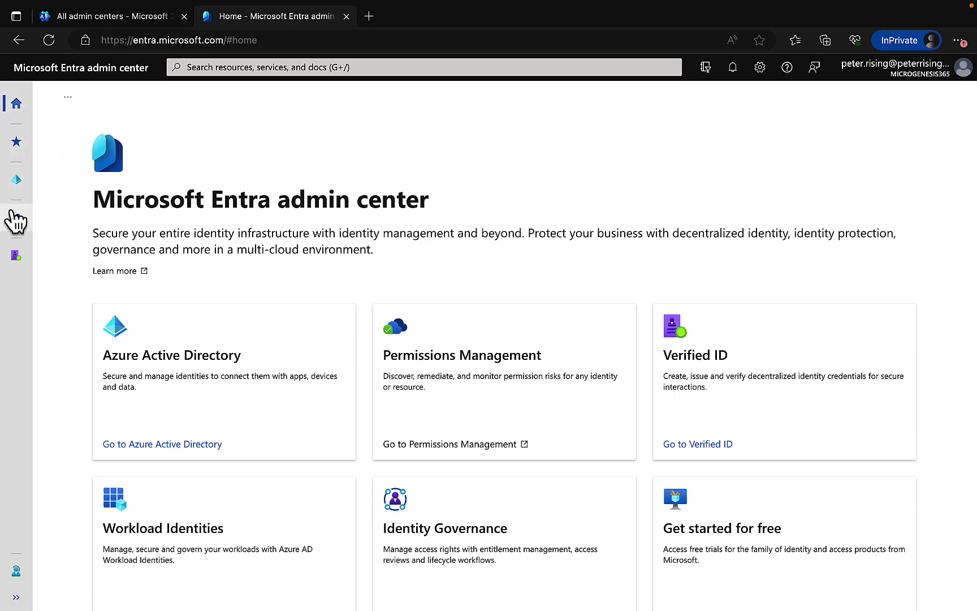
pyautogui.click(17, 599)
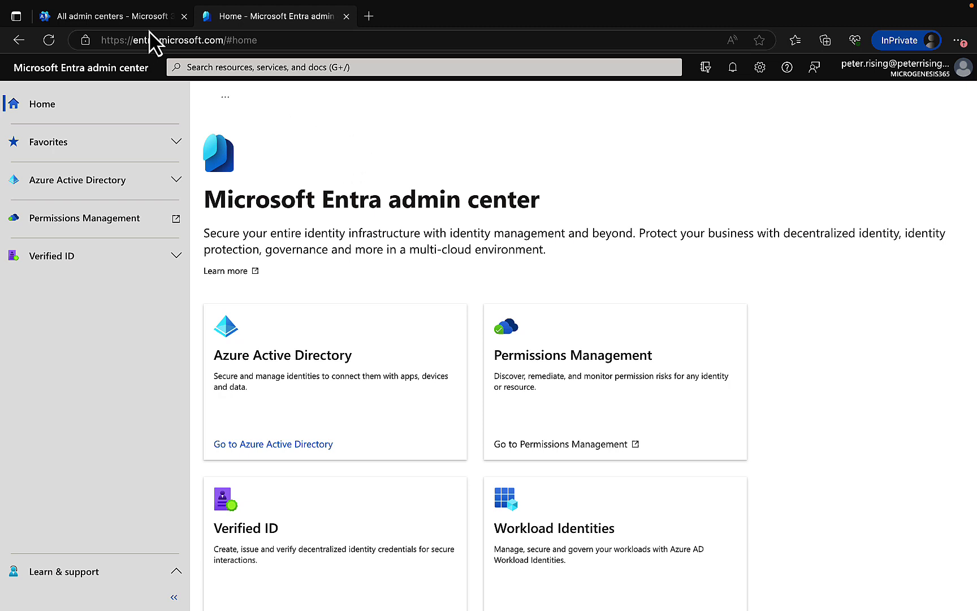
# - Return to the Microsoft 365 list of admin centers and load portal.azure.com in a new browser tab
pyautogui.click(121, 20)
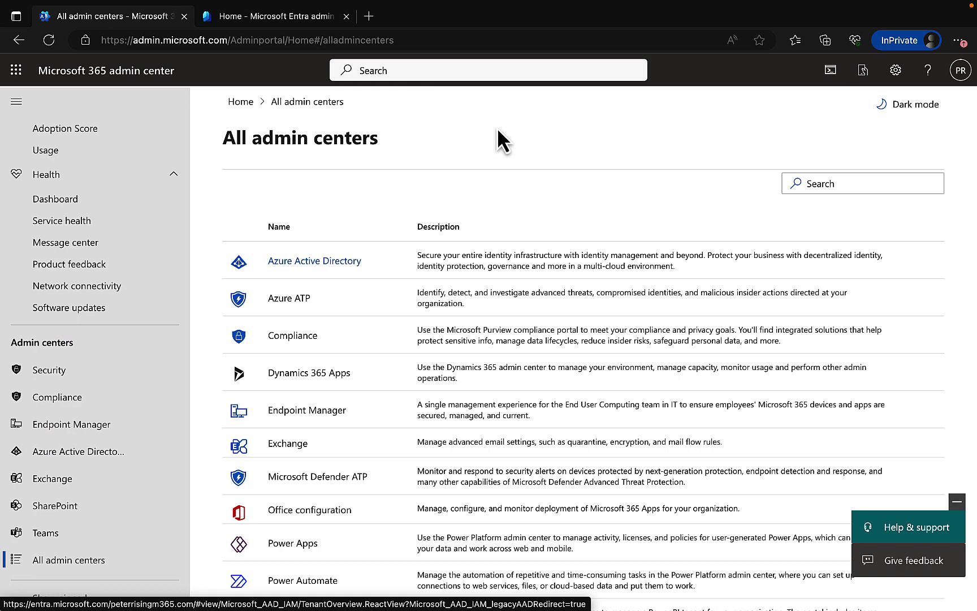
pyautogui.click(368, 16)
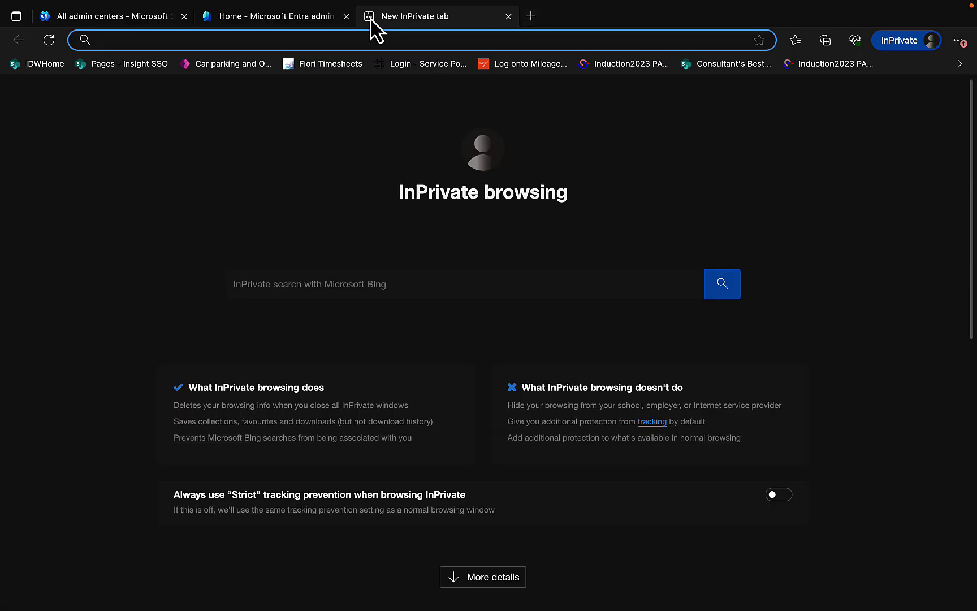
pyautogui.write('porta')
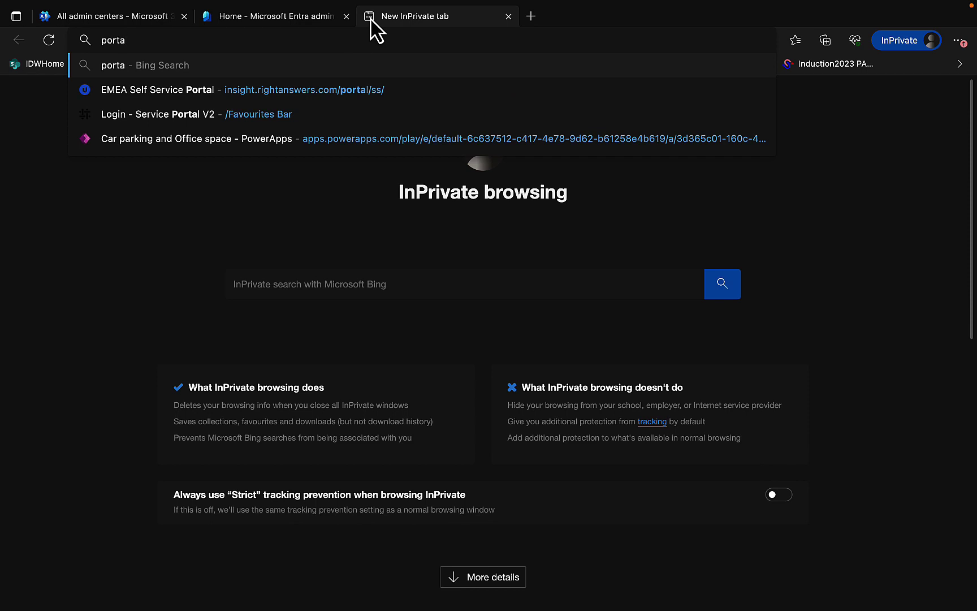
pyautogui.write('l.az')
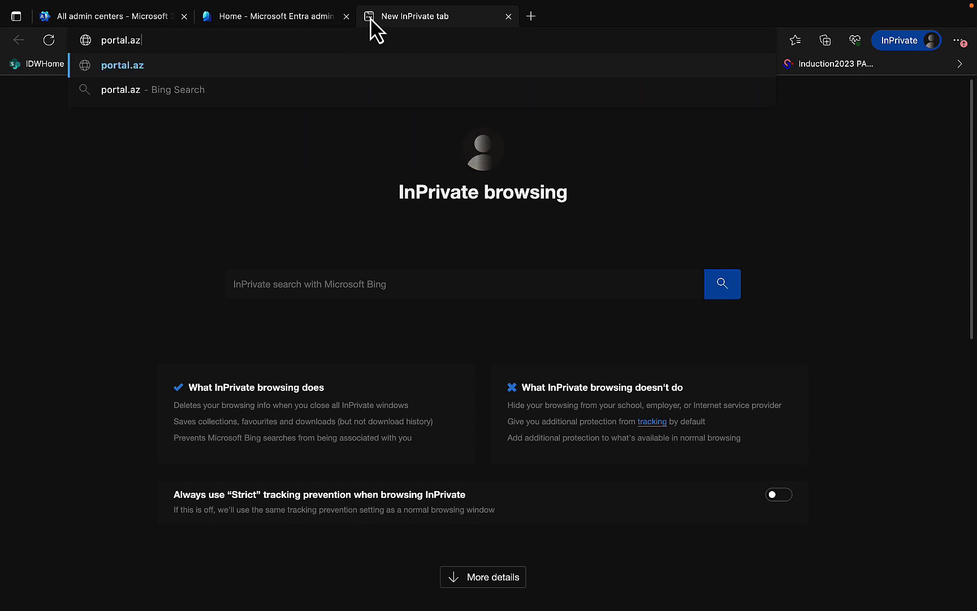
pyautogui.write('ure.com')
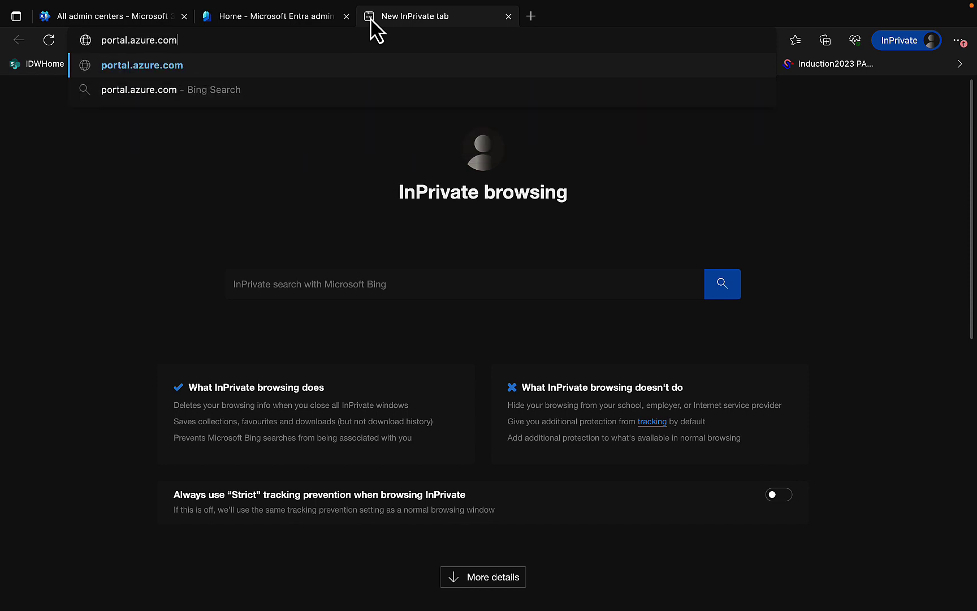
pyautogui.press('Return')
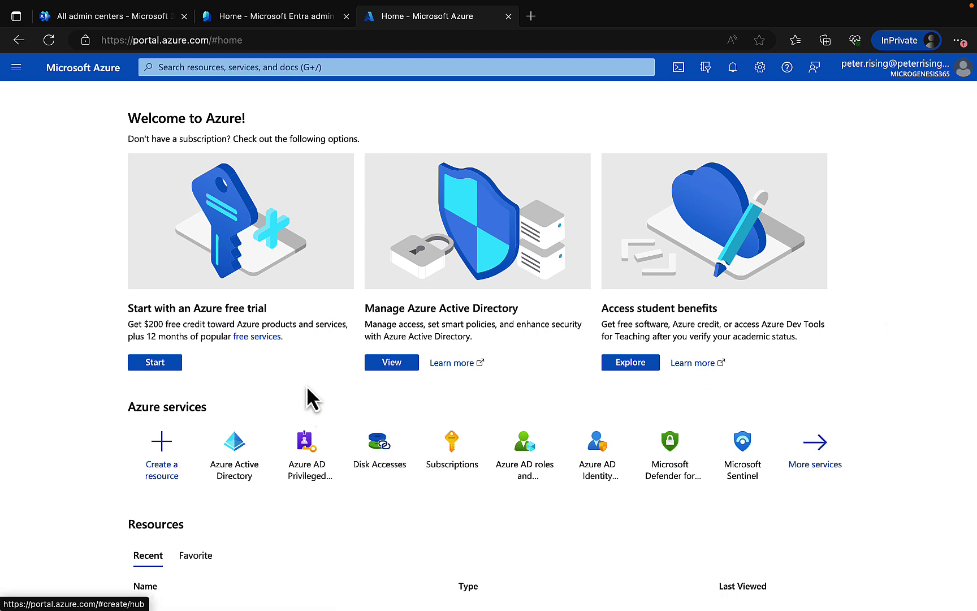
# - Look through the services in the Azure portal menu, including Azure Active Directory, All resources and SQL databases, and close the menu
pyautogui.click(16, 68)
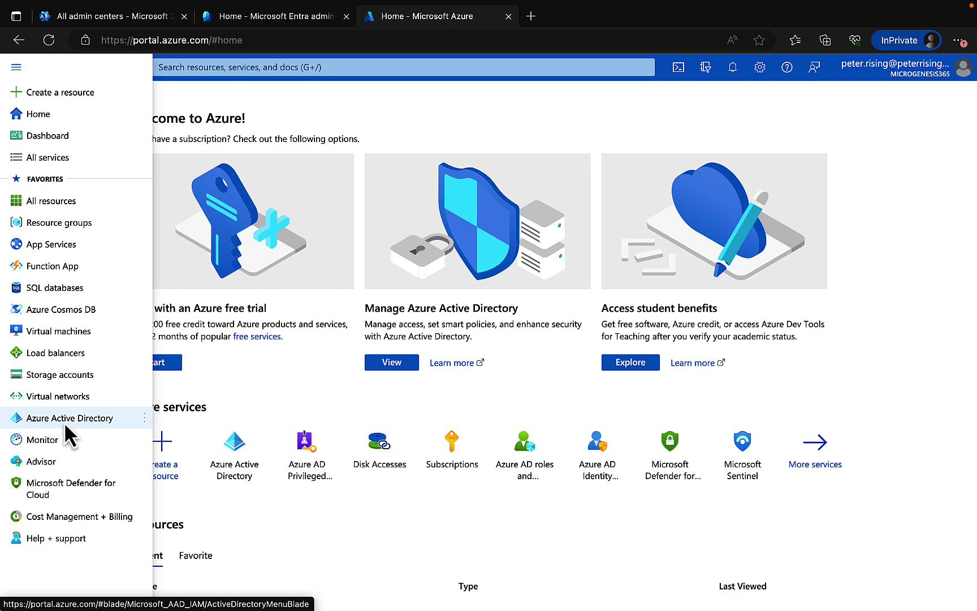
pyautogui.moveTo(64, 422)
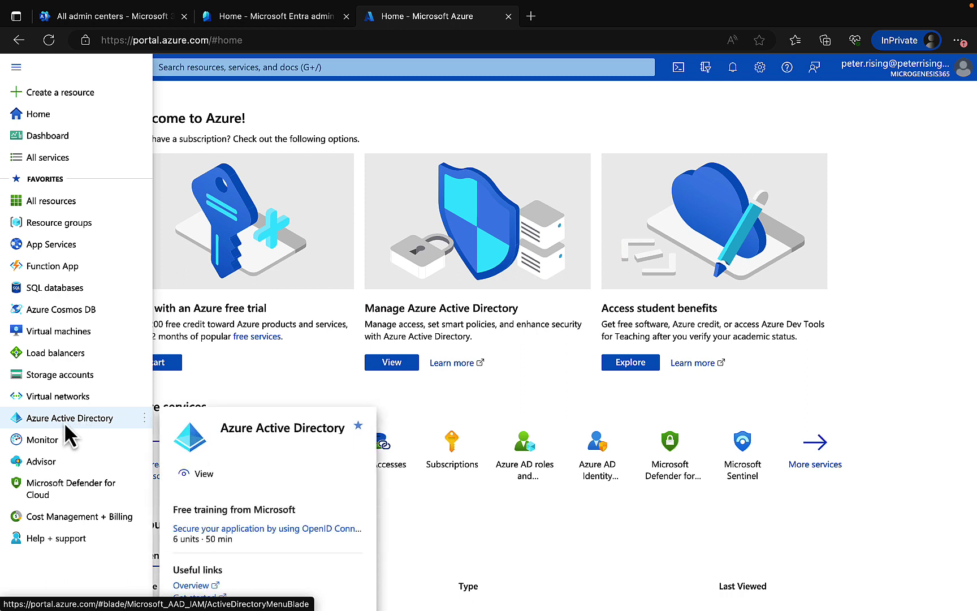
pyautogui.moveTo(68, 199)
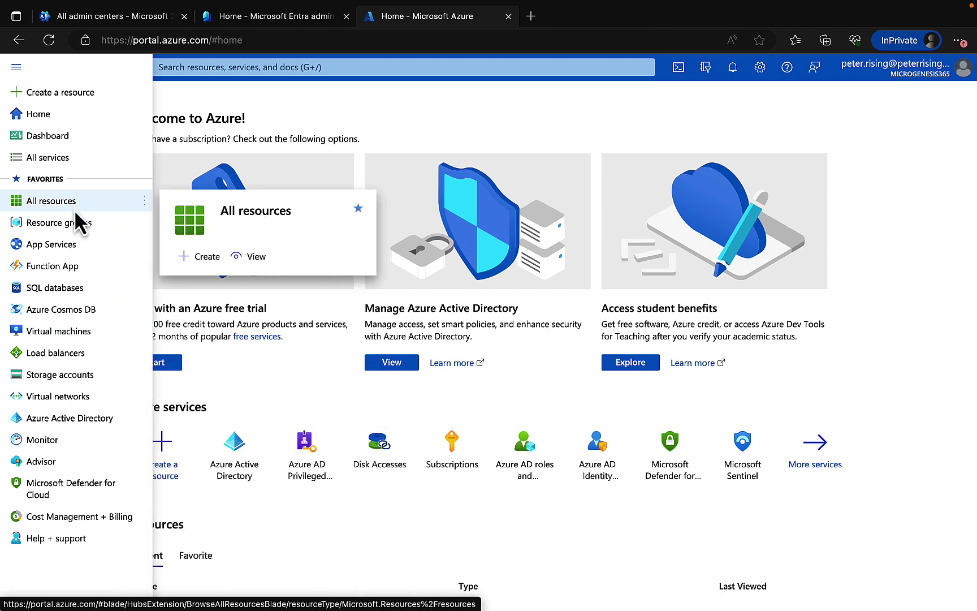
pyautogui.moveTo(82, 227)
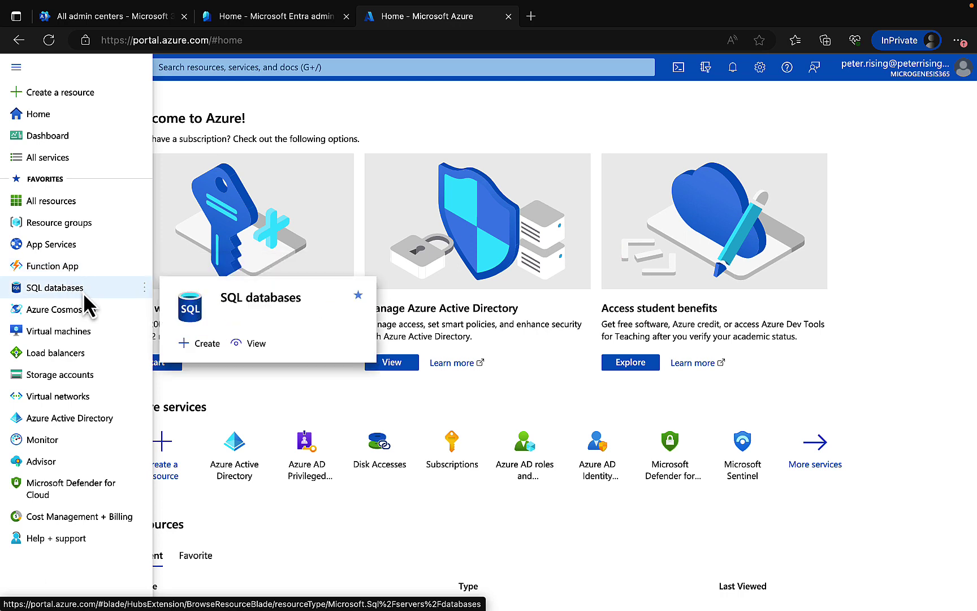
pyautogui.moveTo(101, 309)
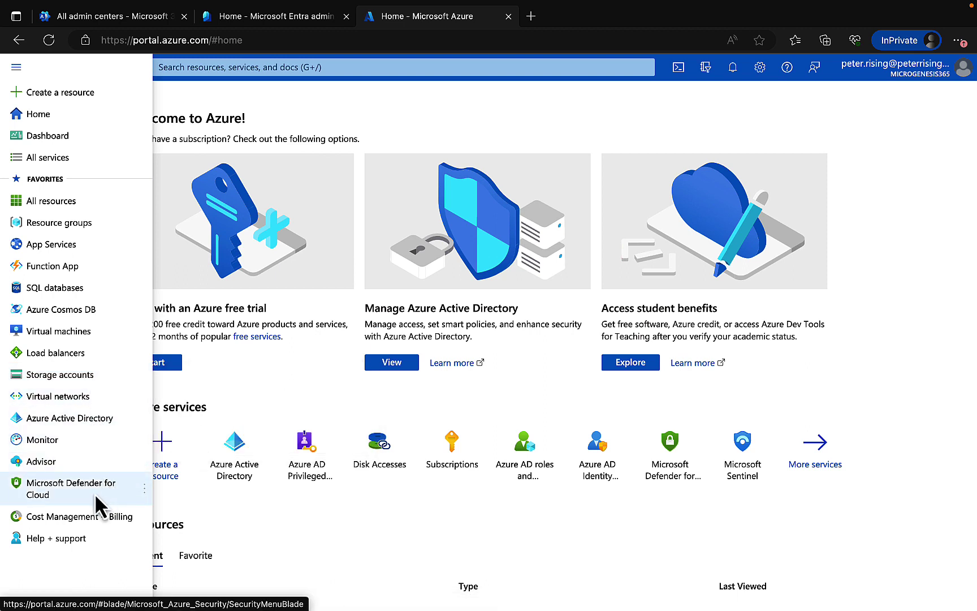
pyautogui.moveTo(94, 493)
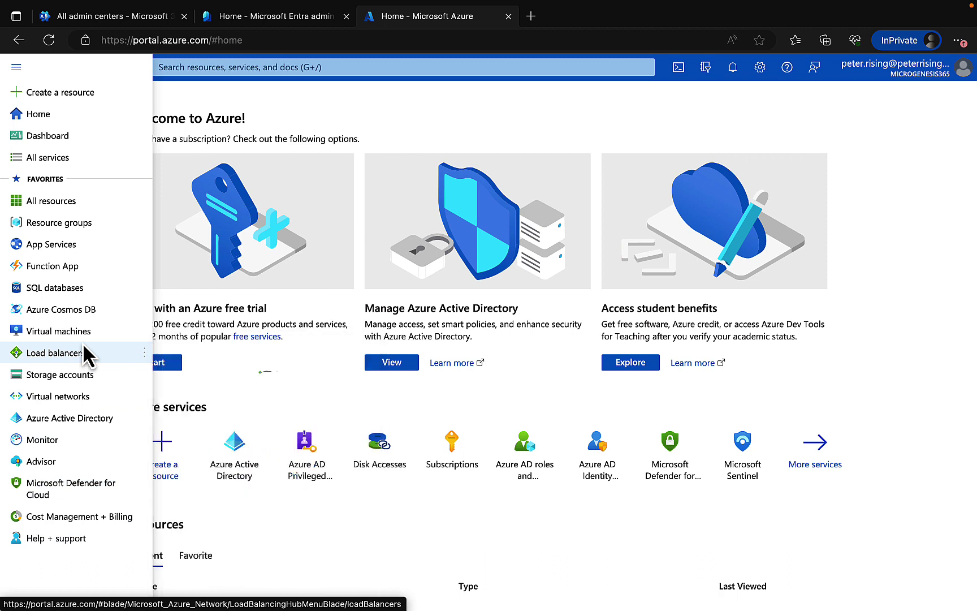
pyautogui.click(436, 549)
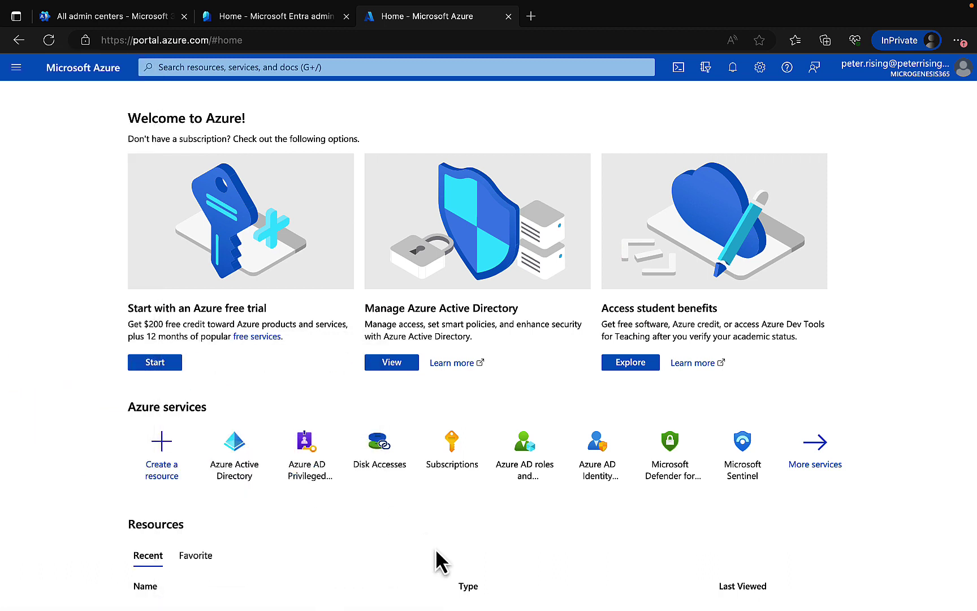
# - Open Azure Active Directory from the Azure services and look through its Manage, Monitoring and Troubleshooting + Support entries
pyautogui.click(238, 458)
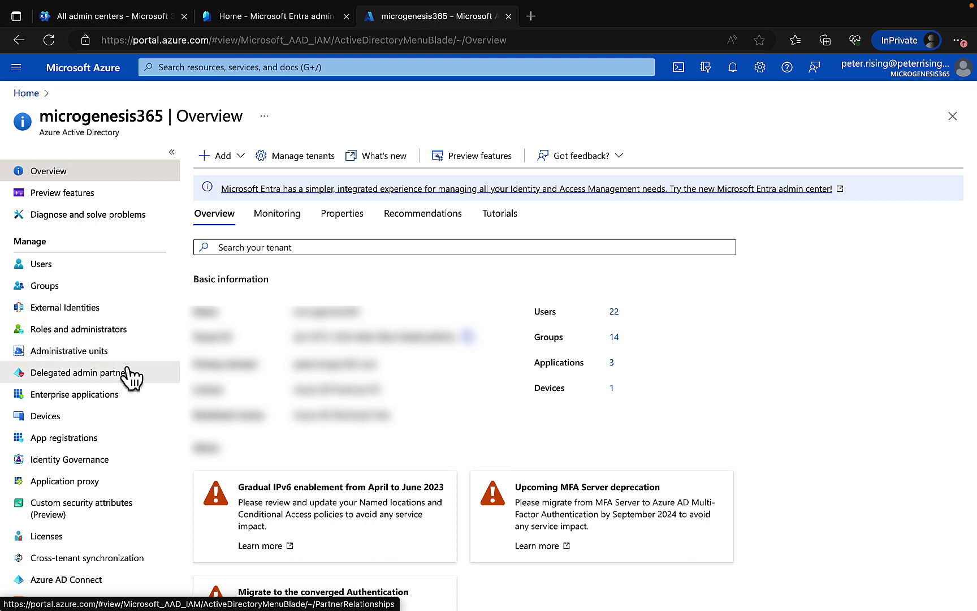
pyautogui.scroll(-3, 134, 418)
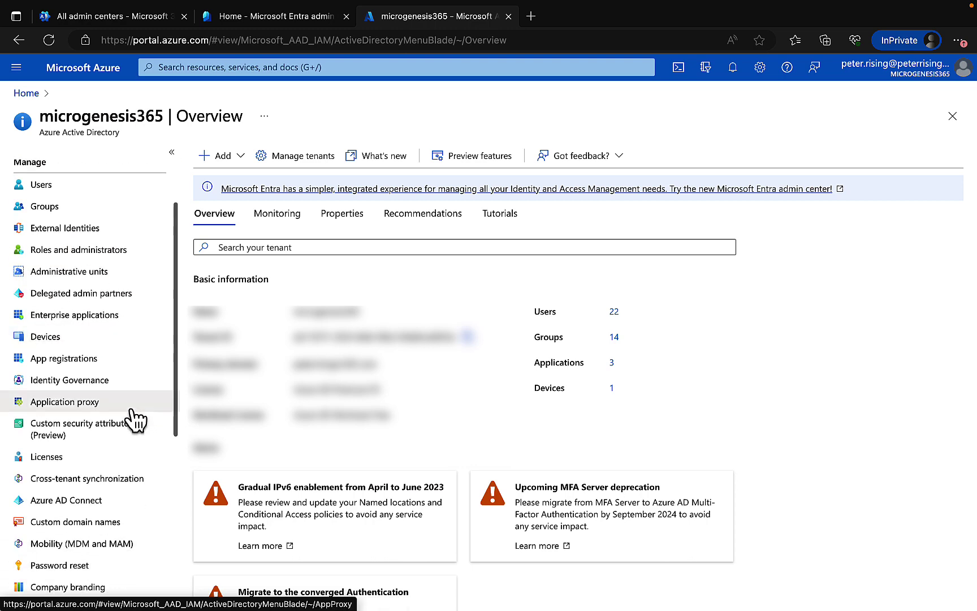
pyautogui.scroll(-2, 135, 420)
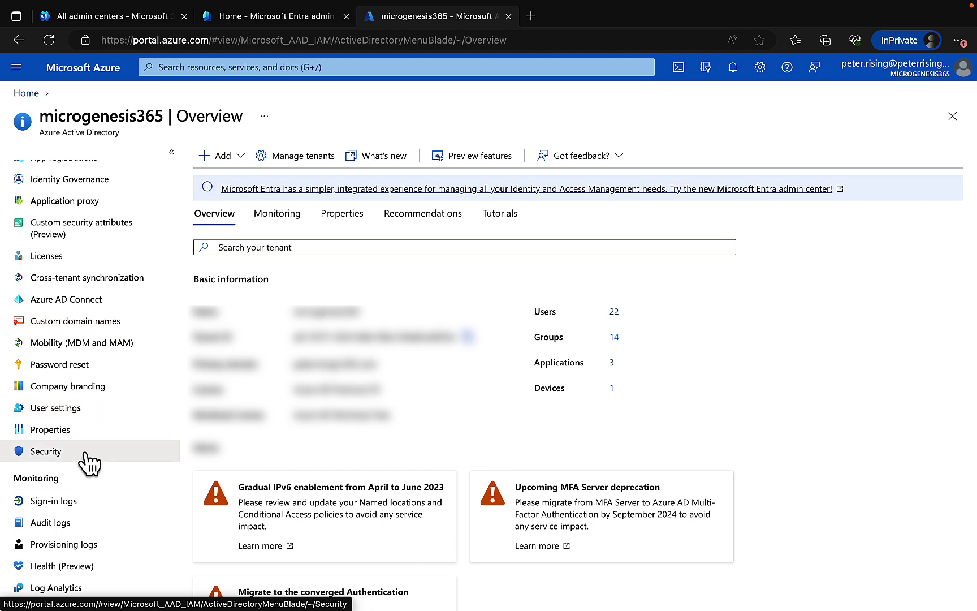
pyautogui.scroll(-2, 86, 461)
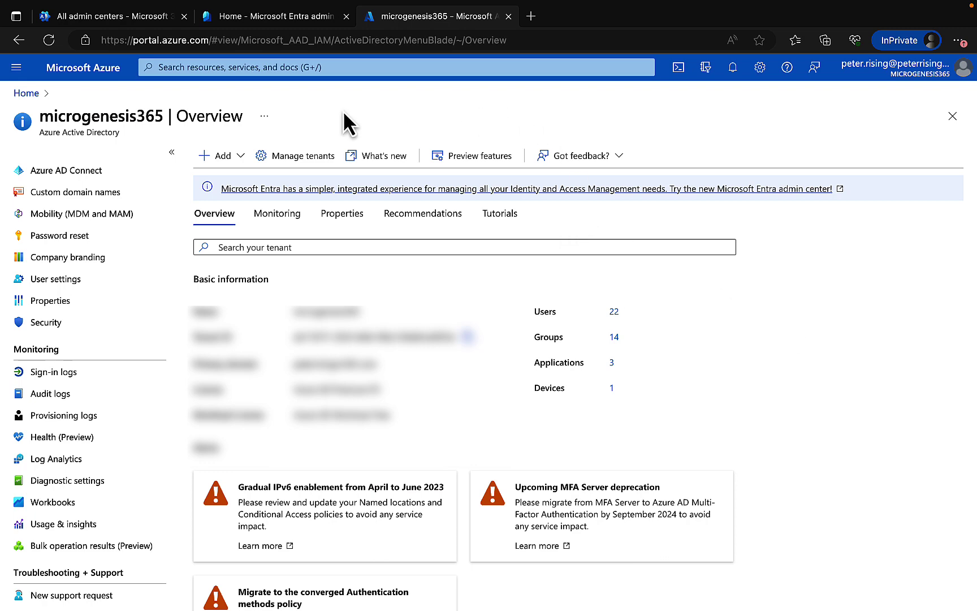
# - Go back to the Entra admin center home page and review its product cards, from Azure Active Directory to Get started for free
pyautogui.click(259, 17)
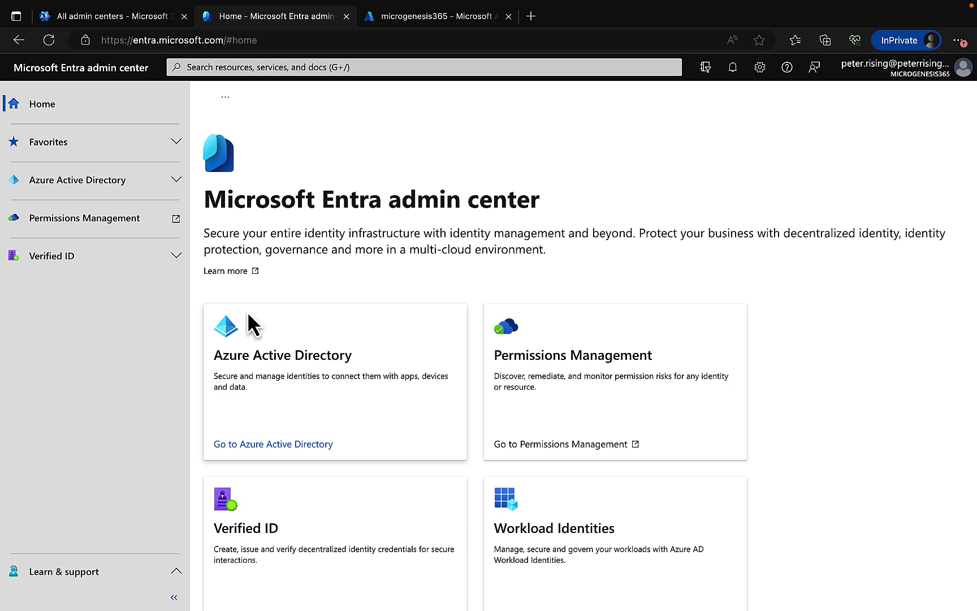
pyautogui.scroll(-2, 347, 400)
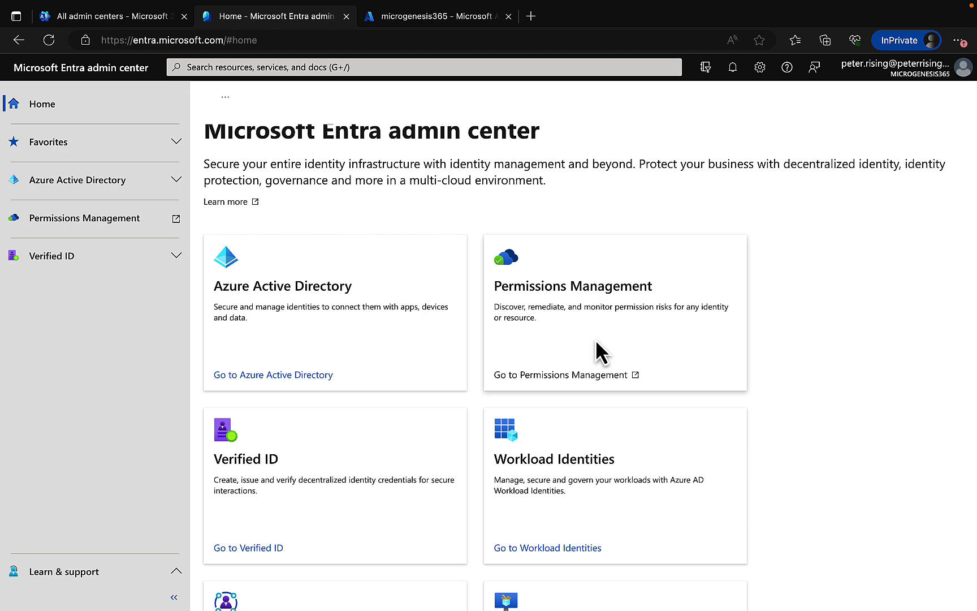
pyautogui.scroll(-3, 595, 339)
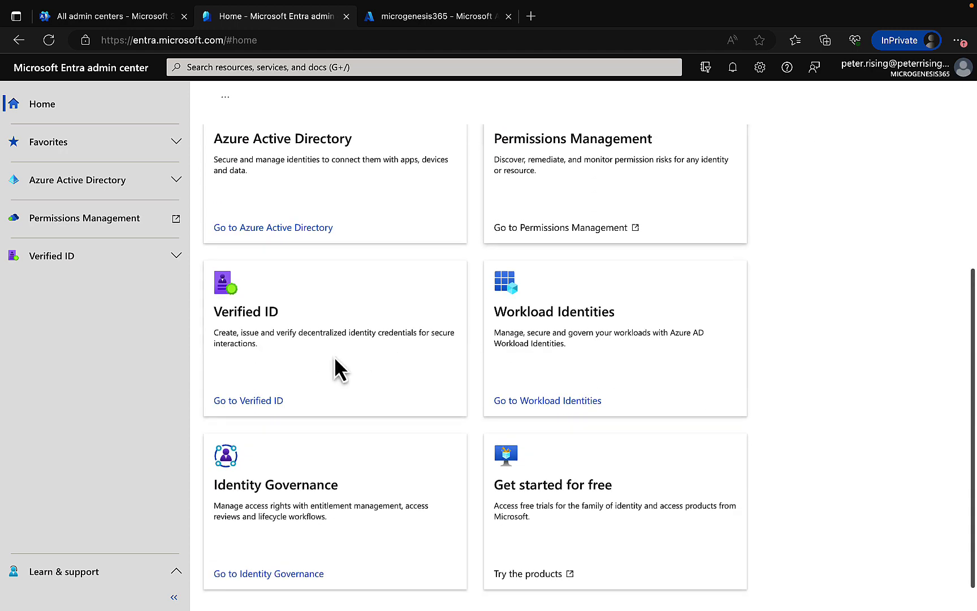
pyautogui.scroll(-1, 377, 362)
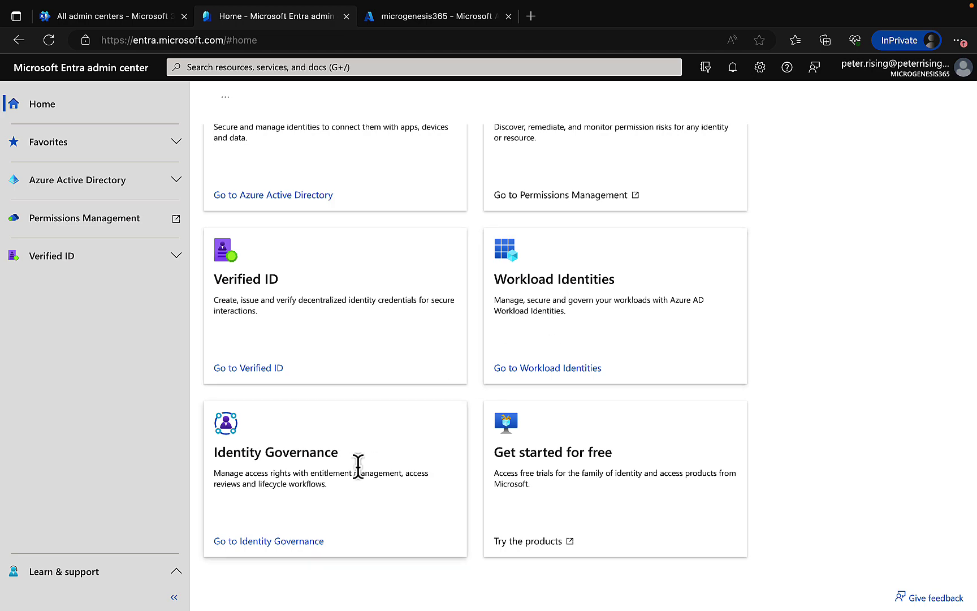
pyautogui.scroll(2, 360, 487)
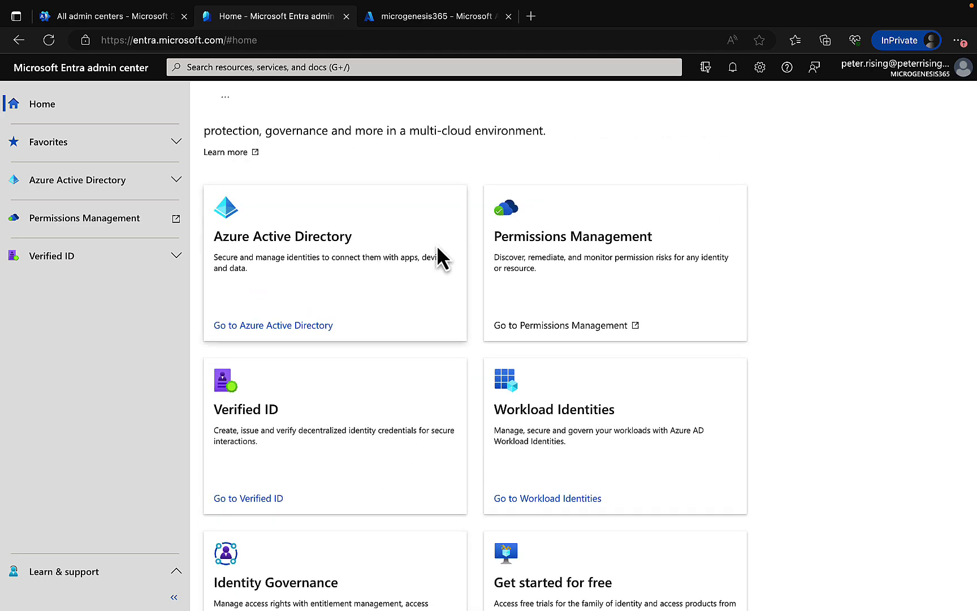
# - Compare the Azure portal's Azure Active Directory entries with the expanded Azure Active Directory section in the Entra admin center
pyautogui.click(427, 17)
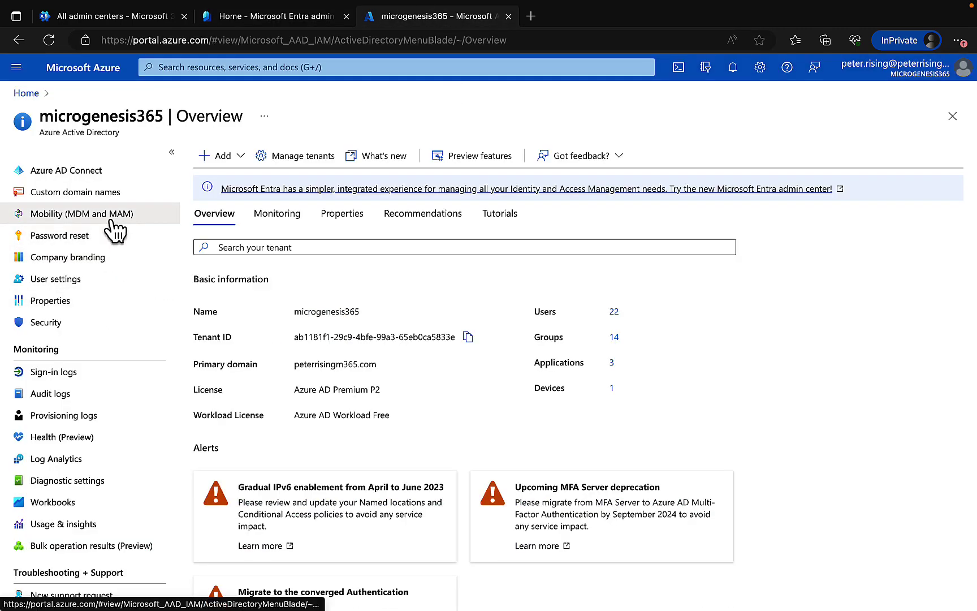
pyautogui.click(250, 23)
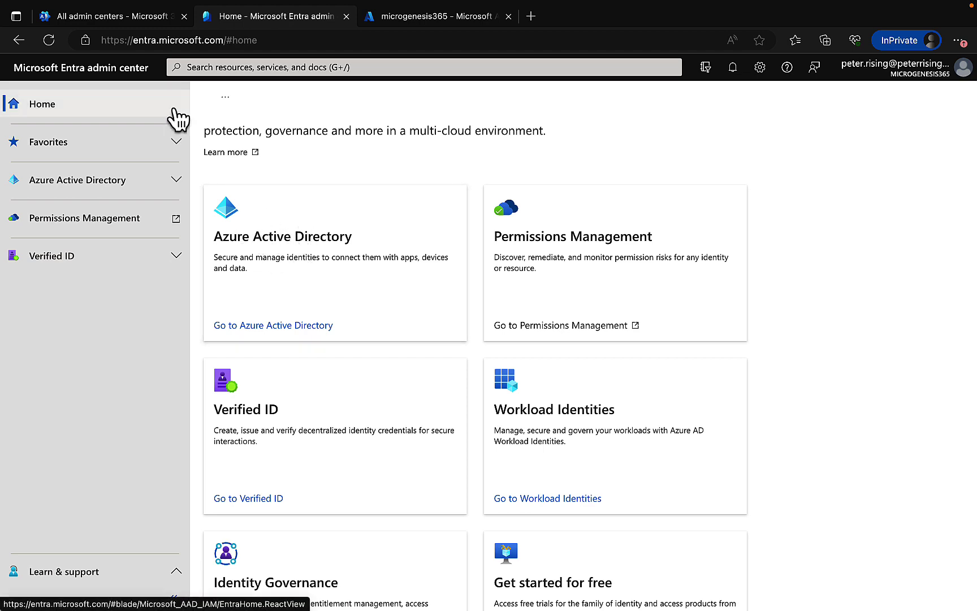
pyautogui.click(175, 182)
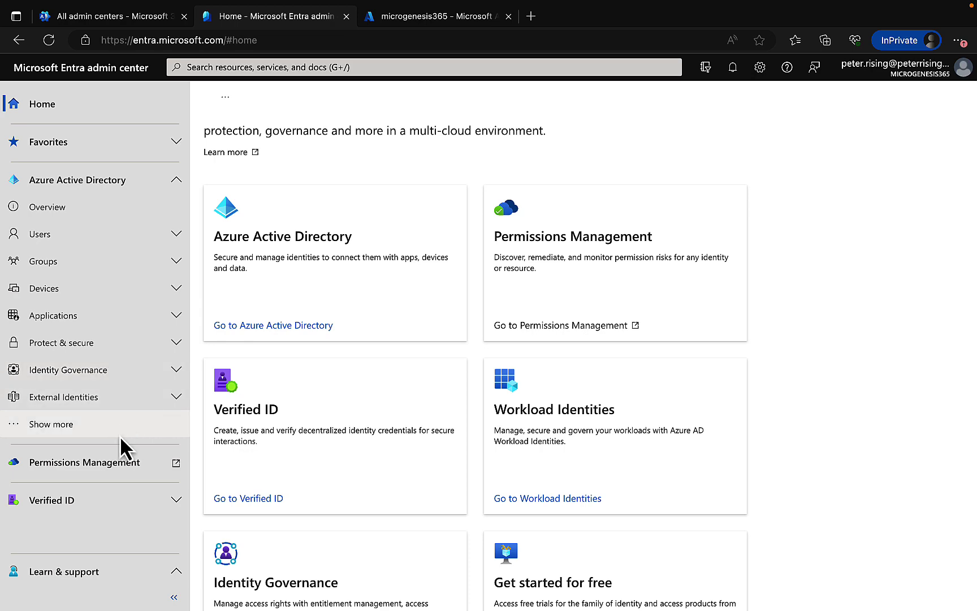
# - Open Azure ATP from the list of all admin centers and return to the list
pyautogui.click(106, 17)
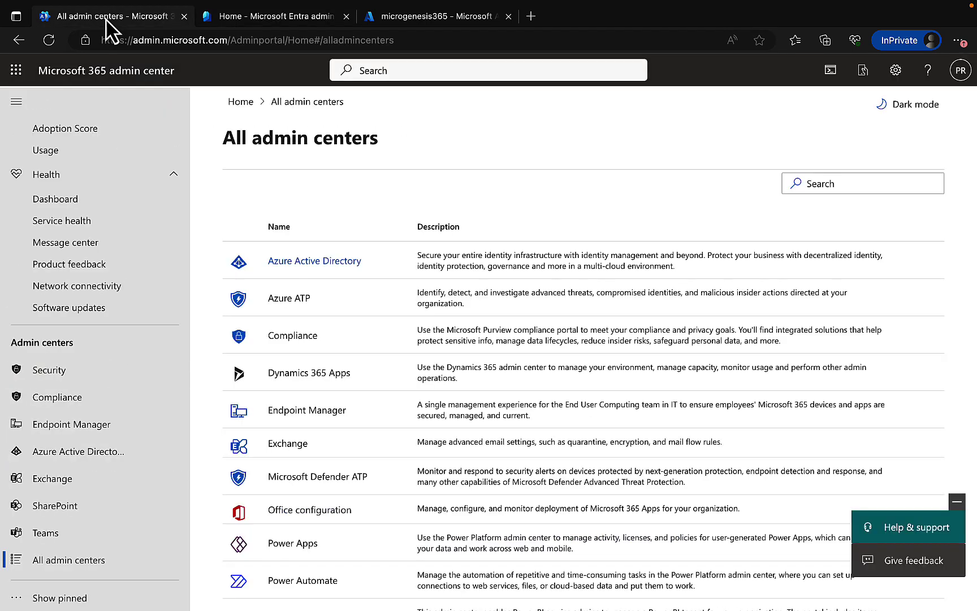
pyautogui.click(288, 298)
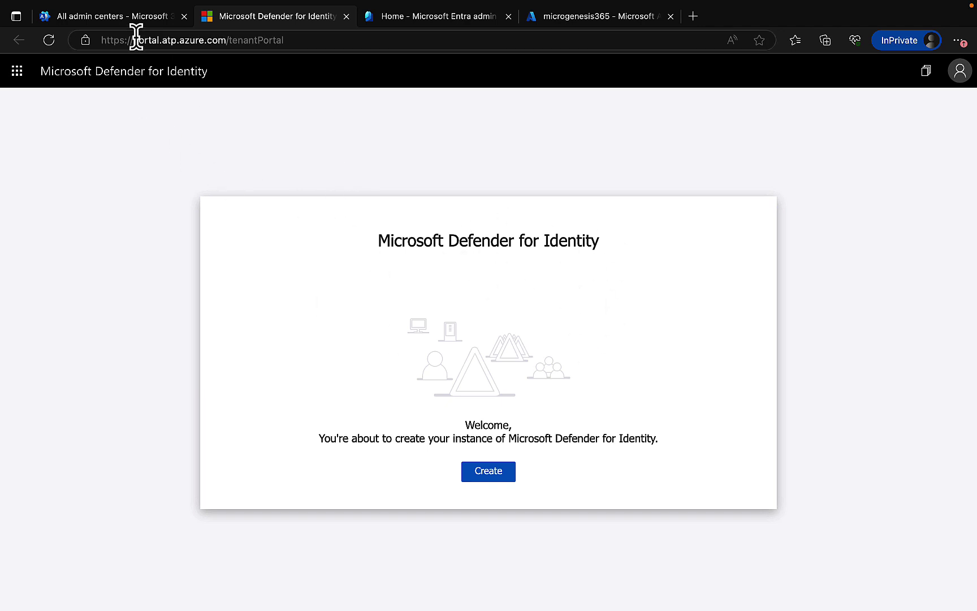
pyautogui.click(121, 20)
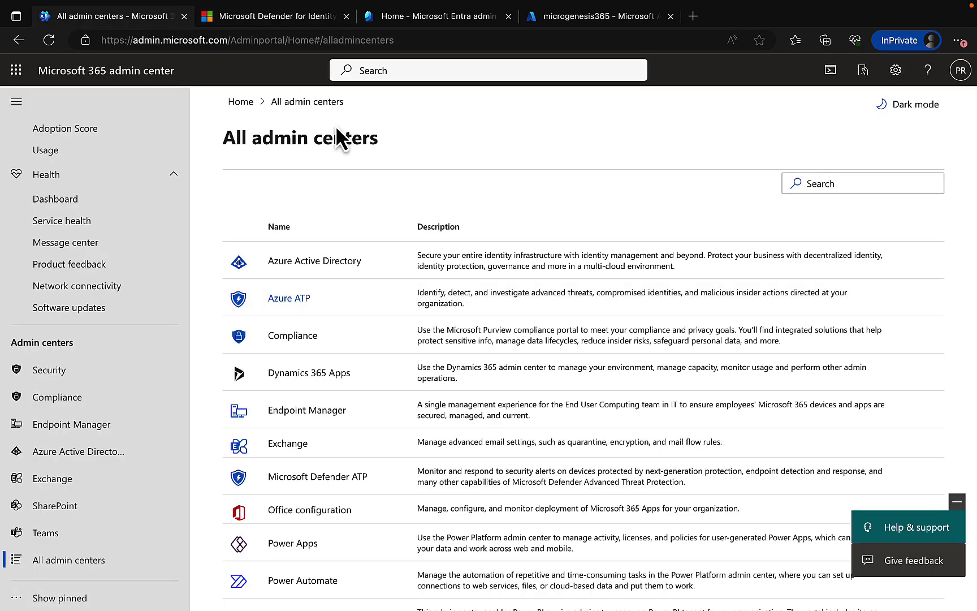
# - Open the Compliance admin center and look through the Microsoft Purview portal's navigation, including its Solutions section
pyautogui.scroll(-2, 450, 279)
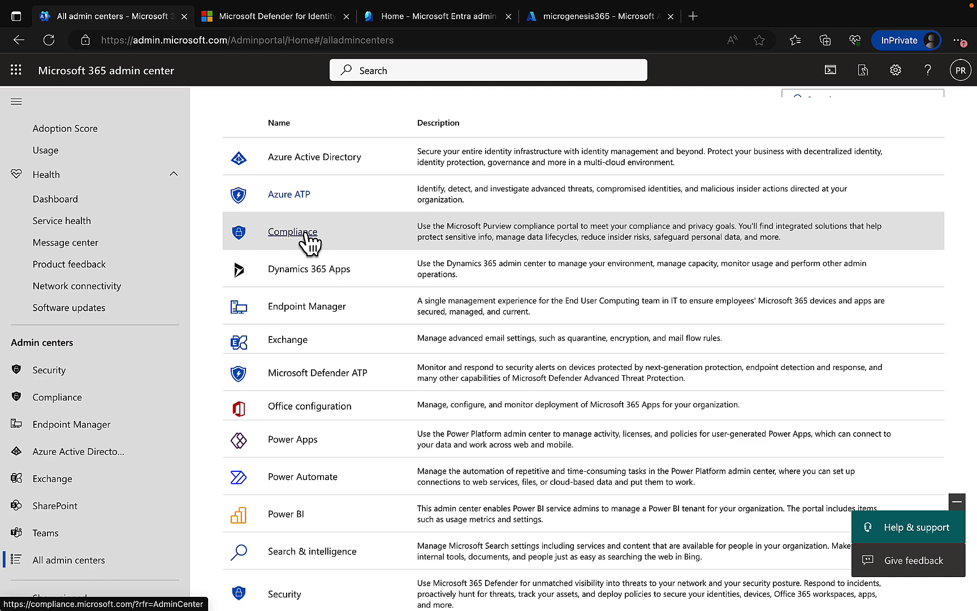
pyautogui.click(292, 232)
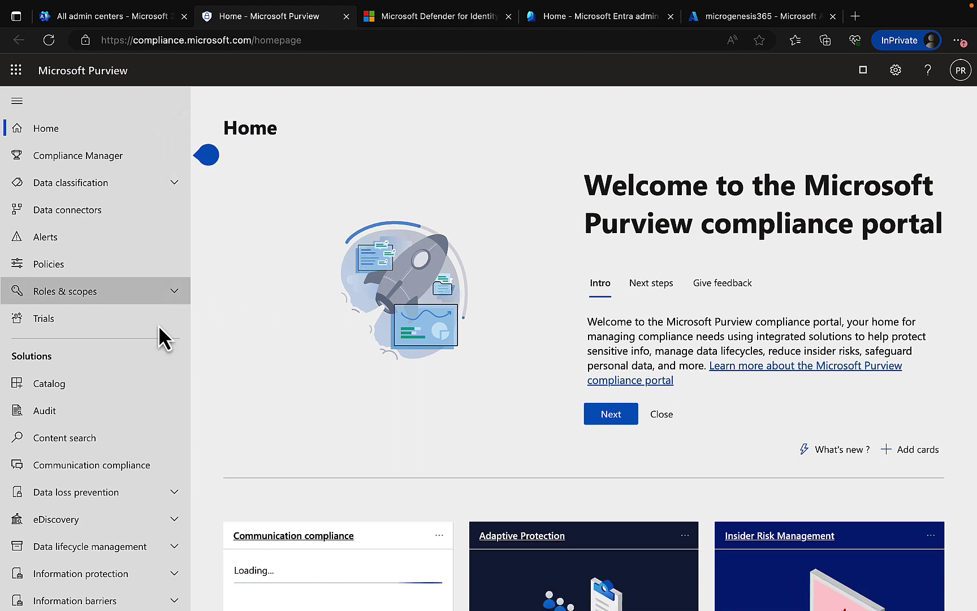
pyautogui.scroll(-1, 133, 424)
pyautogui.scroll(-2, 135, 433)
pyautogui.scroll(1, 135, 432)
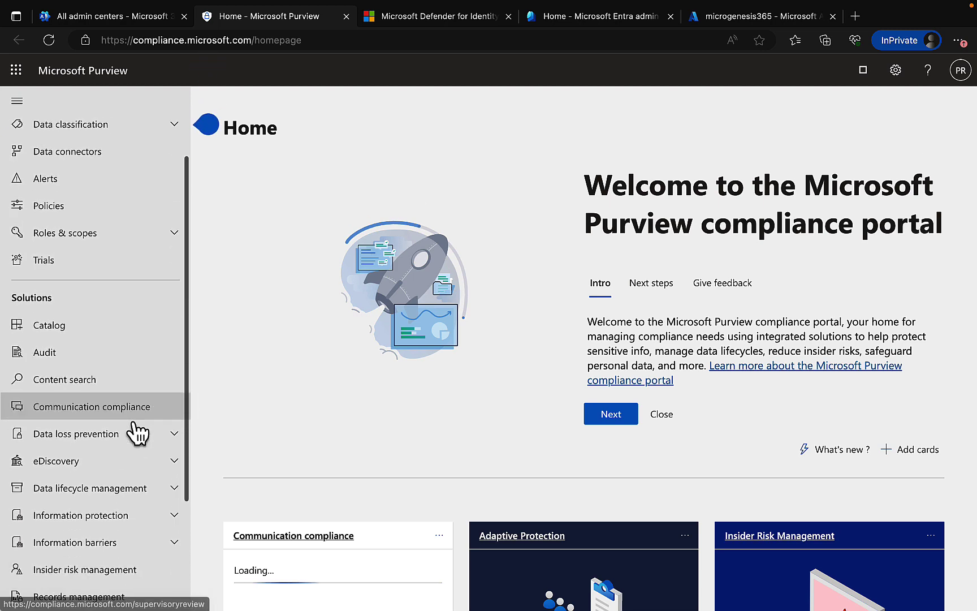
pyautogui.scroll(-3, 136, 433)
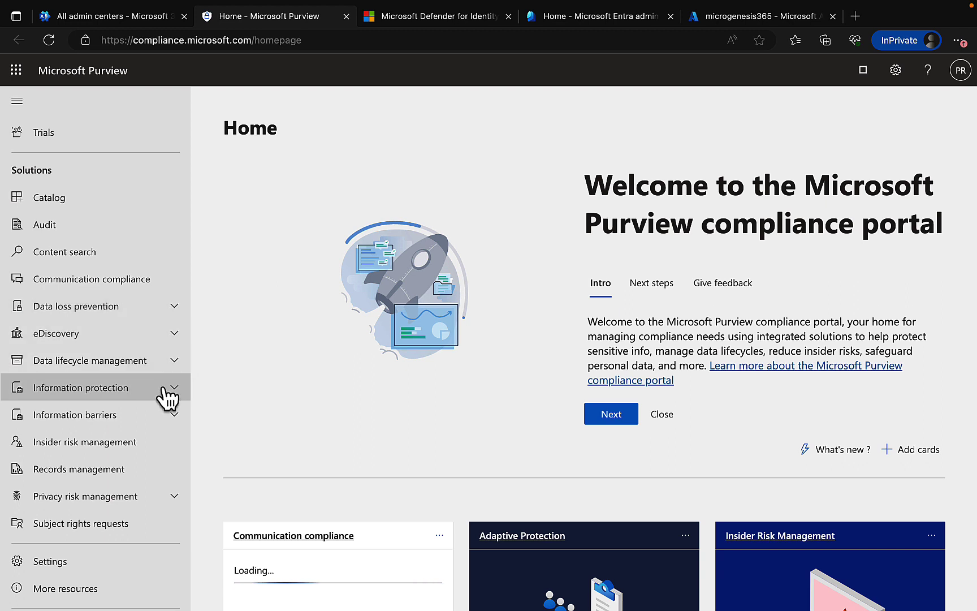
pyautogui.scroll(-1, 136, 367)
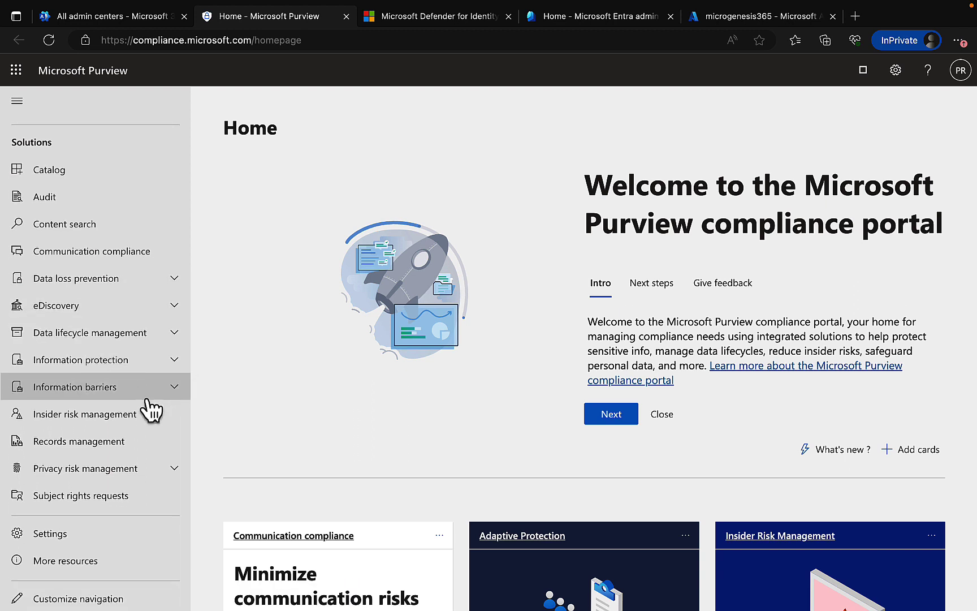
pyautogui.scroll(4, 122, 486)
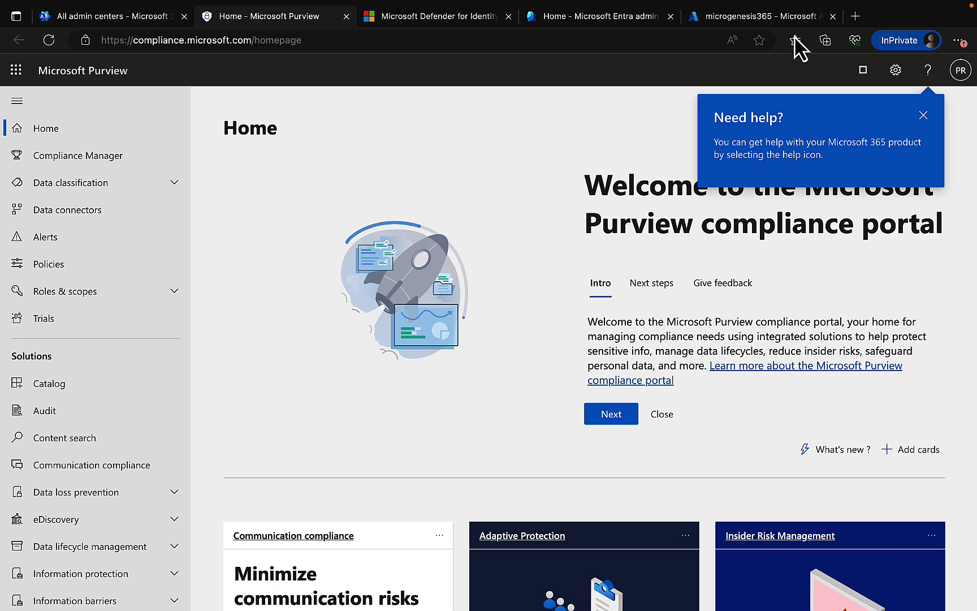
# - Close the Azure, Entra, Defender for Identity and Purview pages, leaving only the list of all admin centers open
pyautogui.click(832, 17)
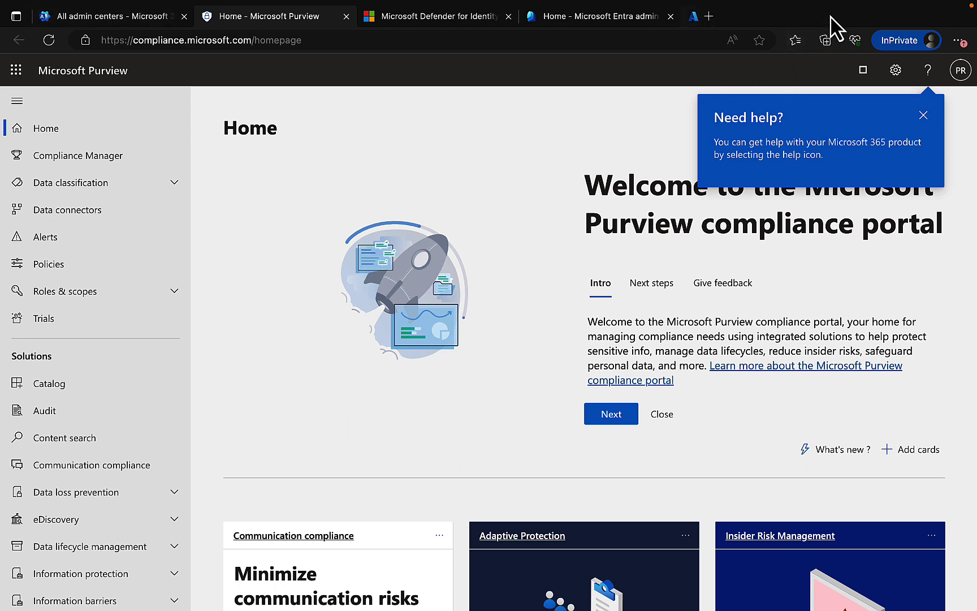
pyautogui.click(670, 16)
pyautogui.click(509, 16)
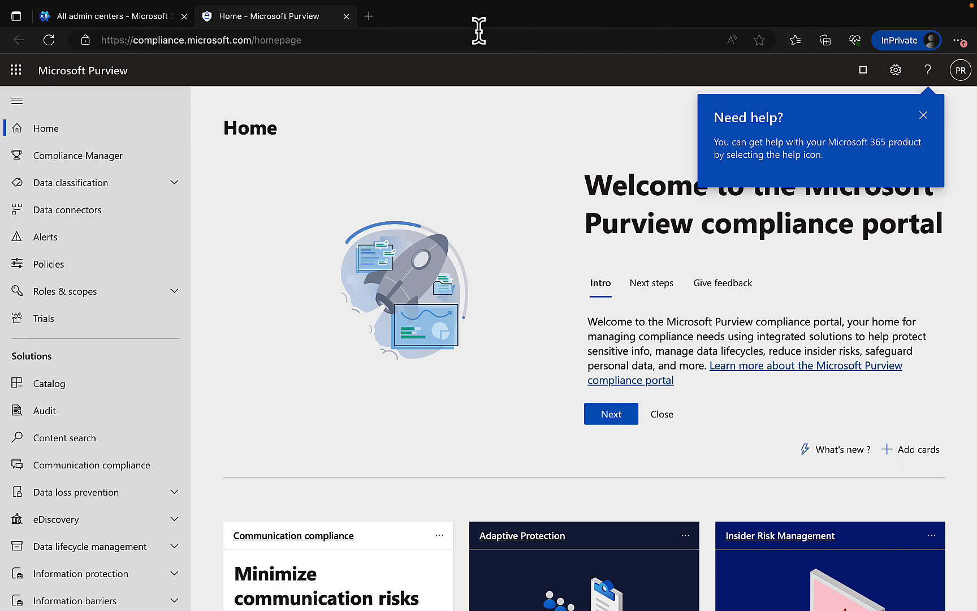
pyautogui.click(346, 17)
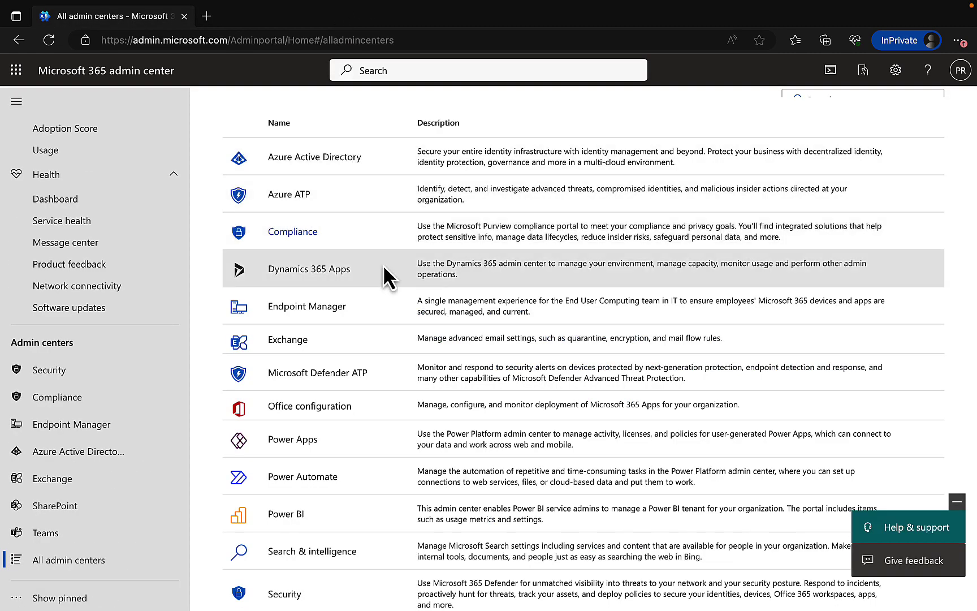
# - Open the Dynamics 365 Apps admin center, expand its Analytics section and view the tenant settings
pyautogui.click(327, 276)
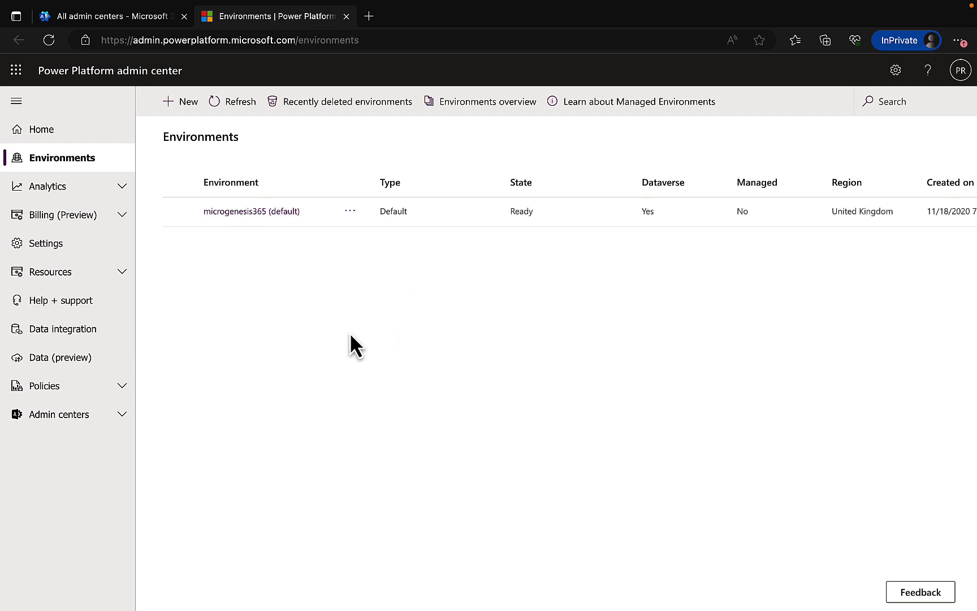
pyautogui.click(122, 187)
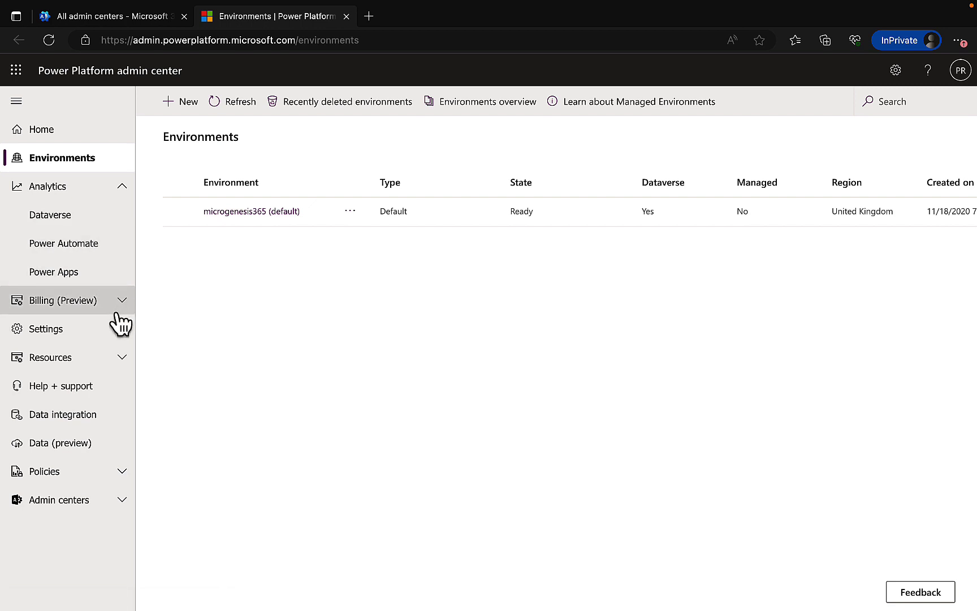
pyautogui.click(70, 331)
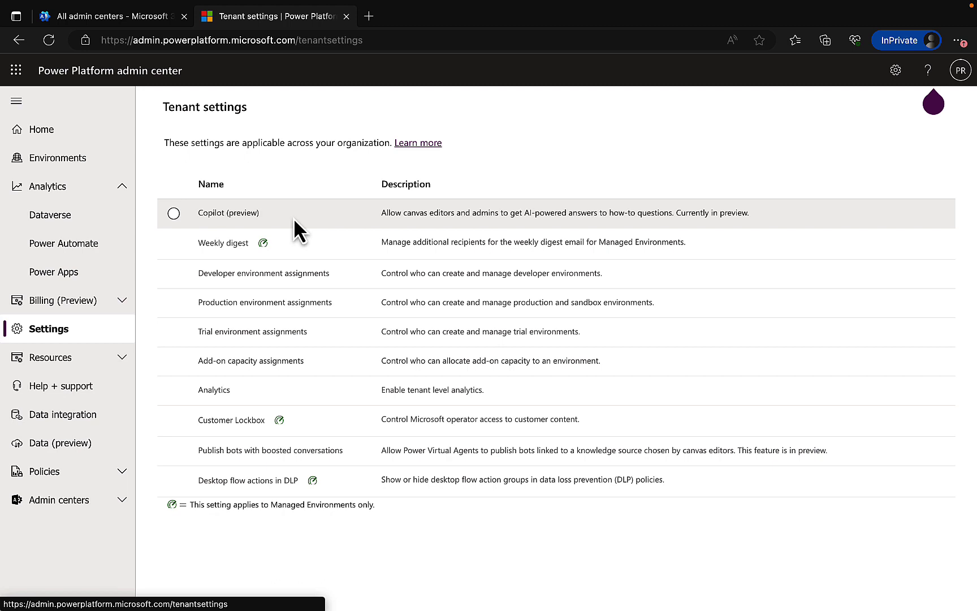
# - Expand the Resources and Policies sections of the Power Platform admin center and view the Data policies page
pyautogui.click(122, 362)
pyautogui.scroll(-1, 115, 396)
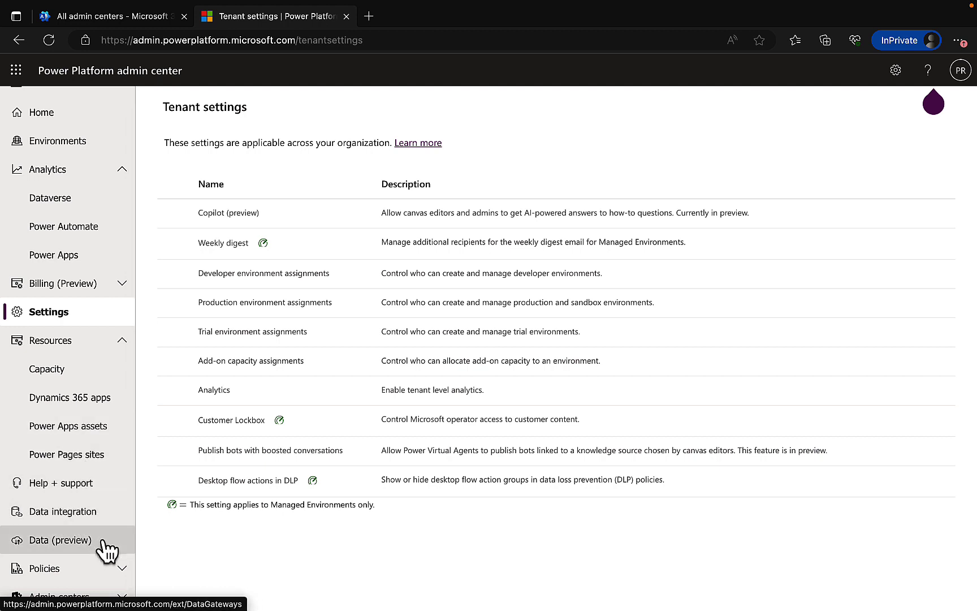
pyautogui.click(120, 573)
pyautogui.scroll(-2, 124, 578)
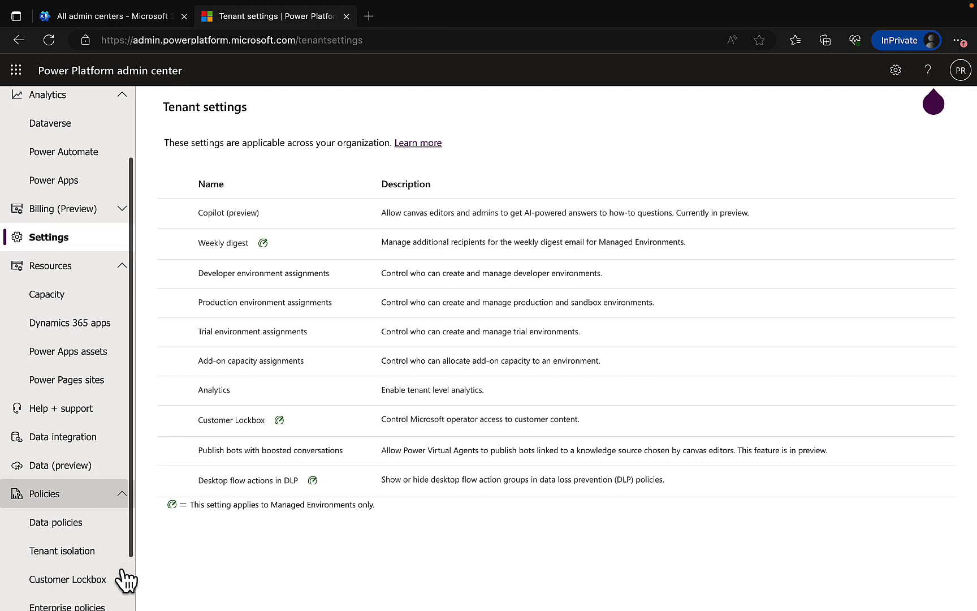
pyautogui.scroll(-1, 122, 572)
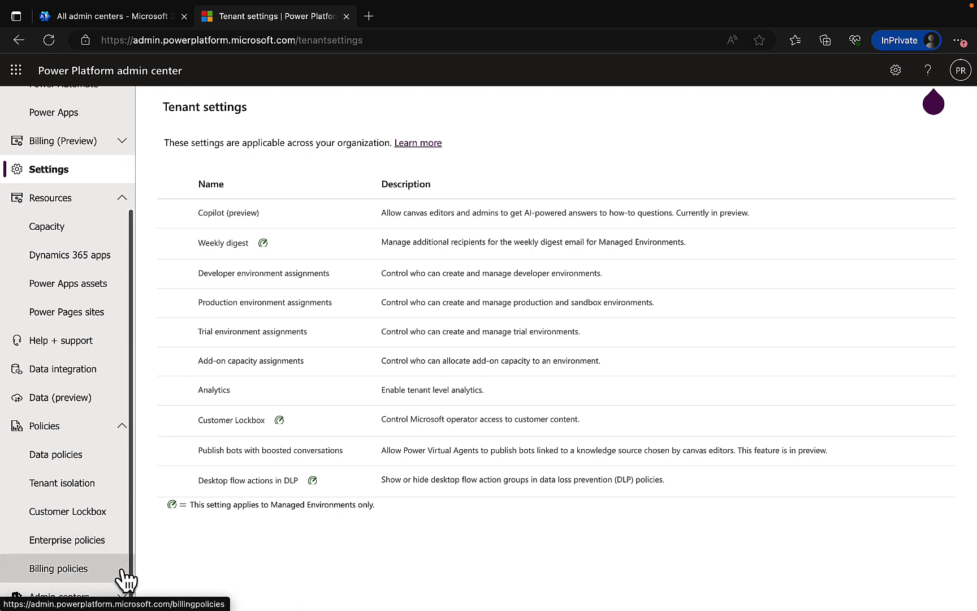
pyautogui.click(70, 456)
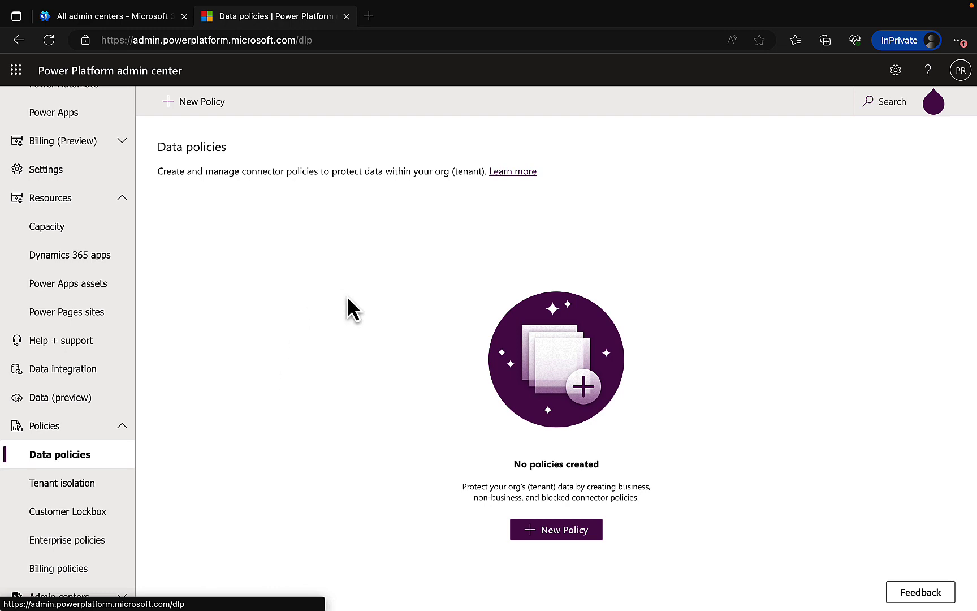
# - Close the Power Platform admin center and open Endpoint Manager from the list of all admin centers
pyautogui.click(346, 16)
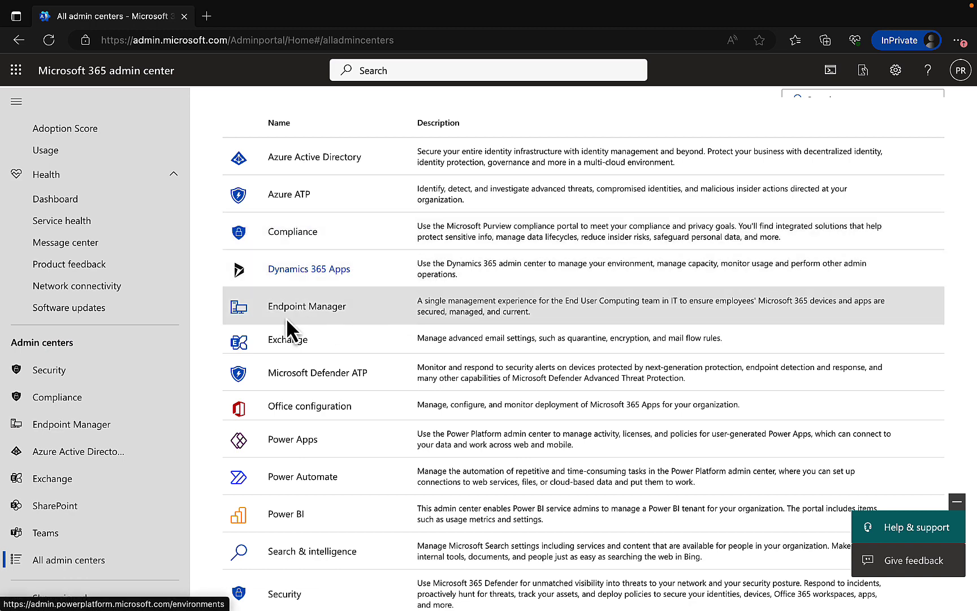
pyautogui.click(316, 307)
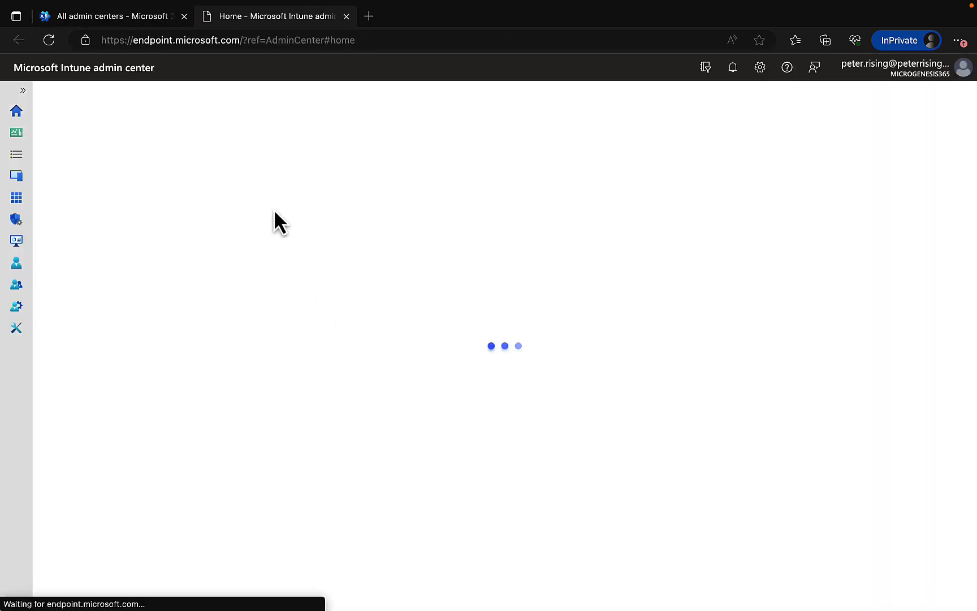
# - Try to load the Intune admin center at intune.microsoft.com and return to the endpoint.microsoft.com page
pyautogui.click(230, 41)
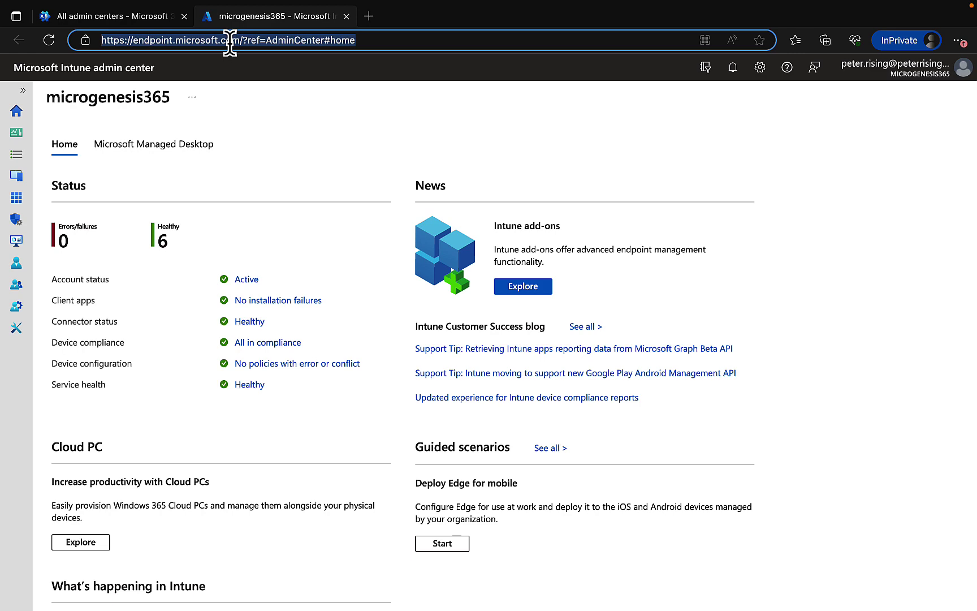
pyautogui.write('intune.')
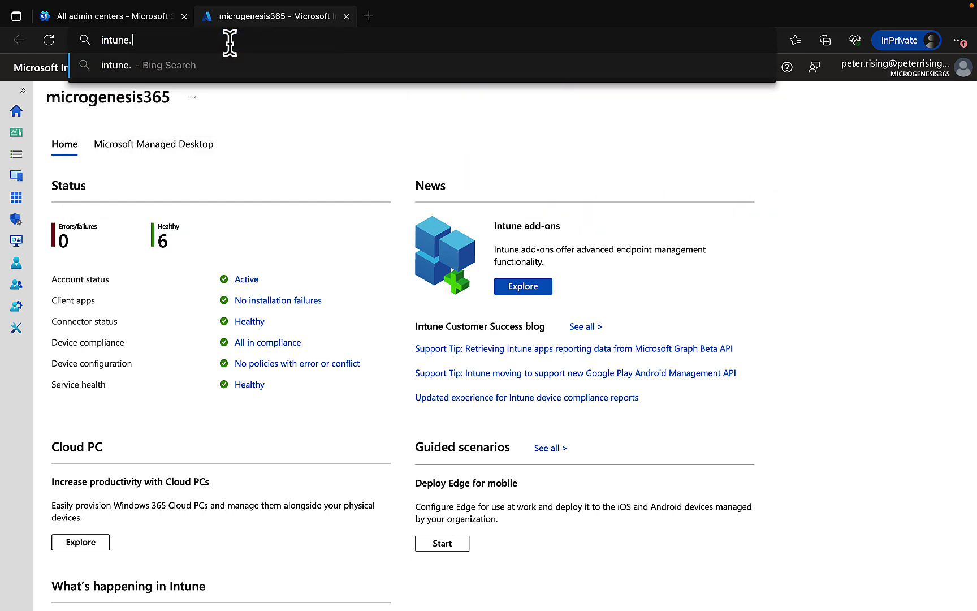
pyautogui.write('microsof')
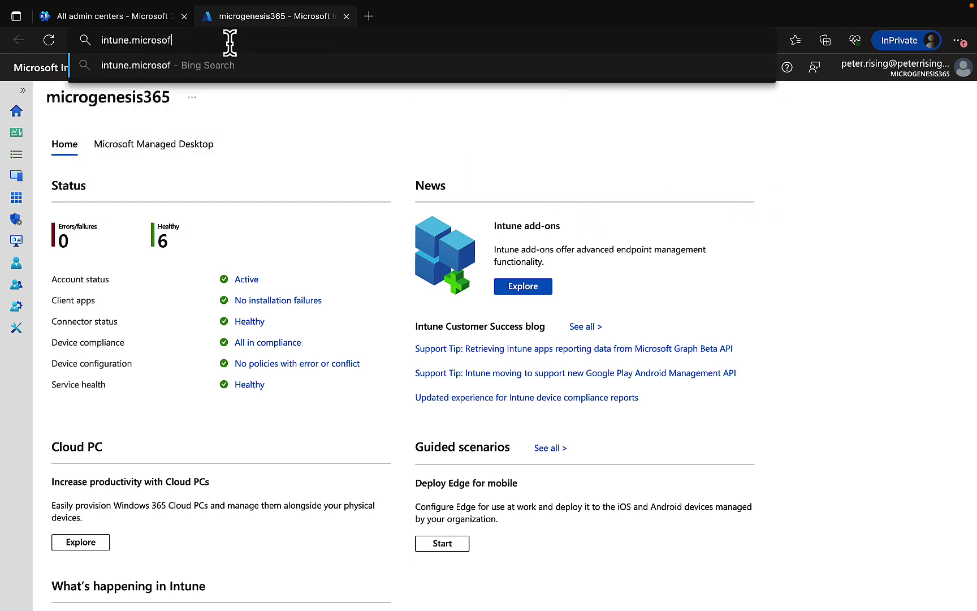
pyautogui.write('t.com')
pyautogui.press('Return')
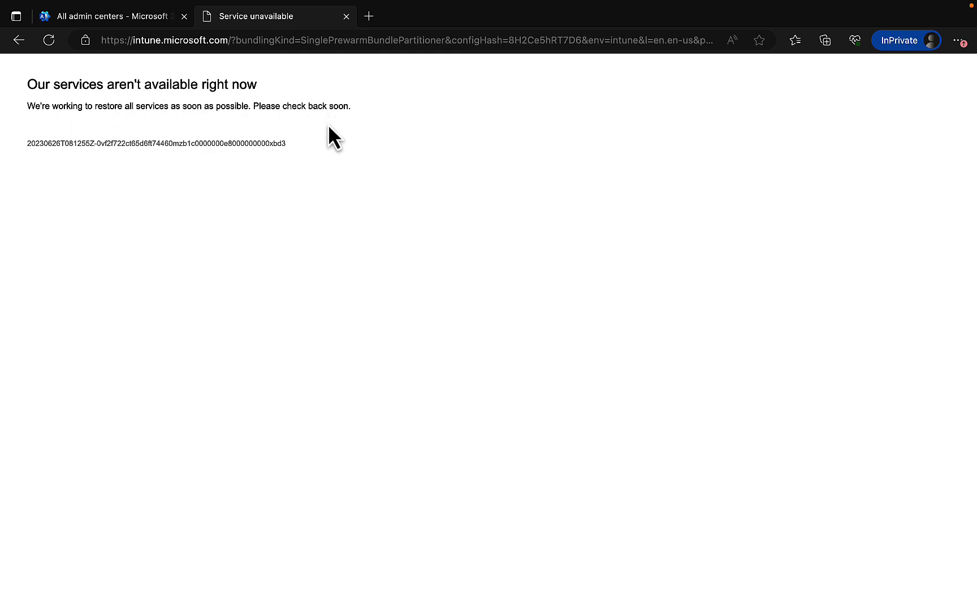
pyautogui.click(18, 41)
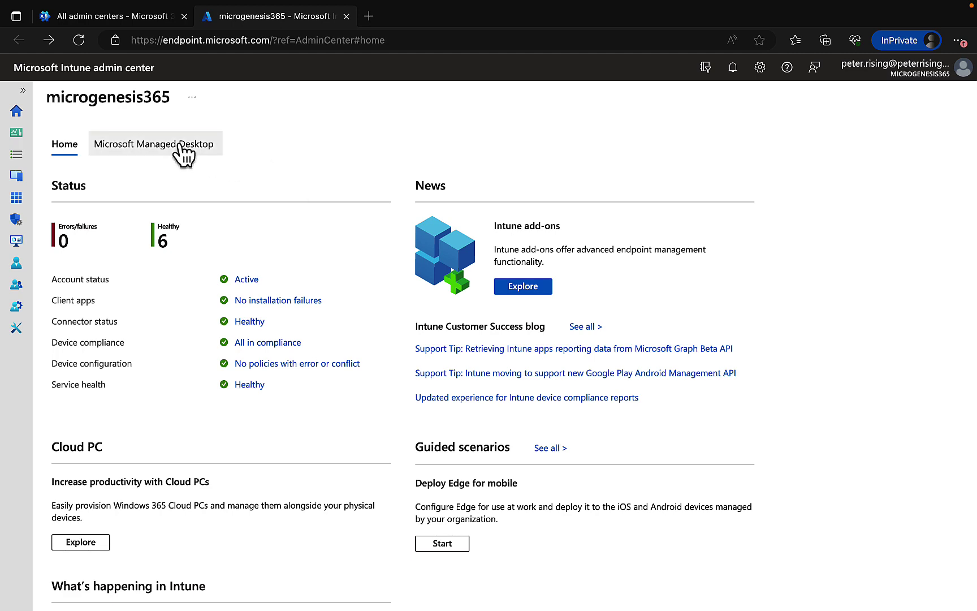
# - Expand the Intune navigation menu and view the Devices overview and the Users list
pyautogui.click(22, 90)
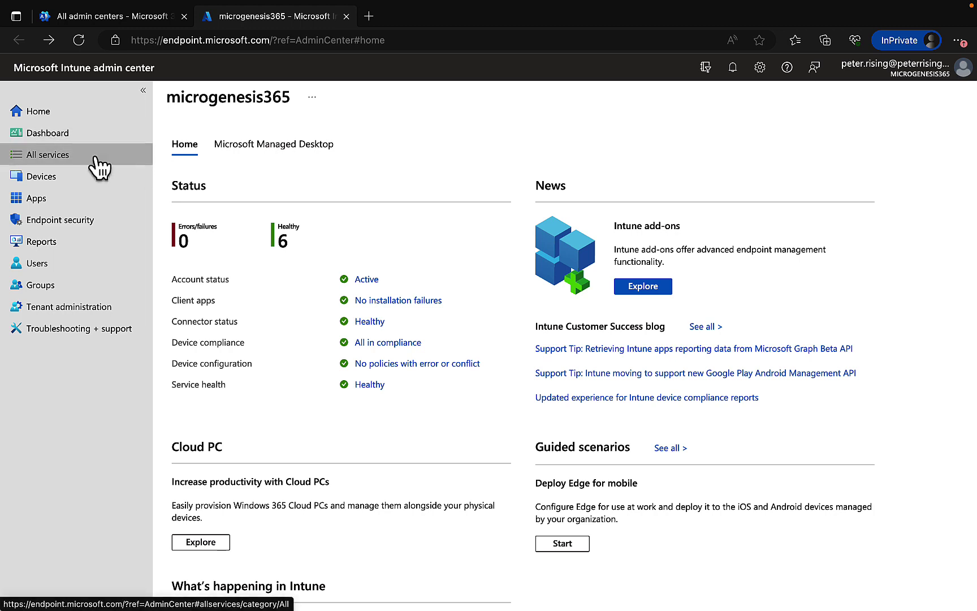
pyautogui.click(64, 177)
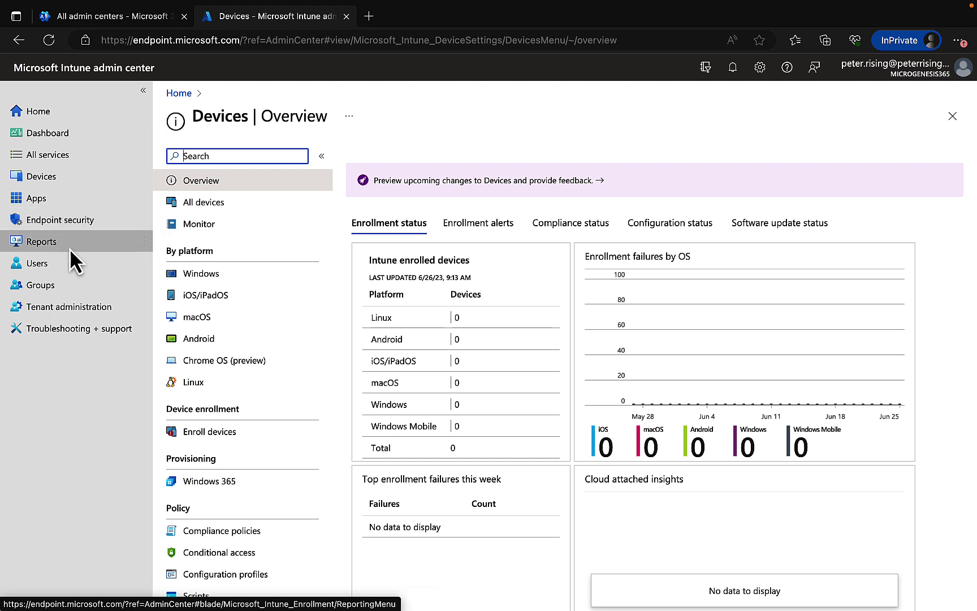
pyautogui.click(58, 268)
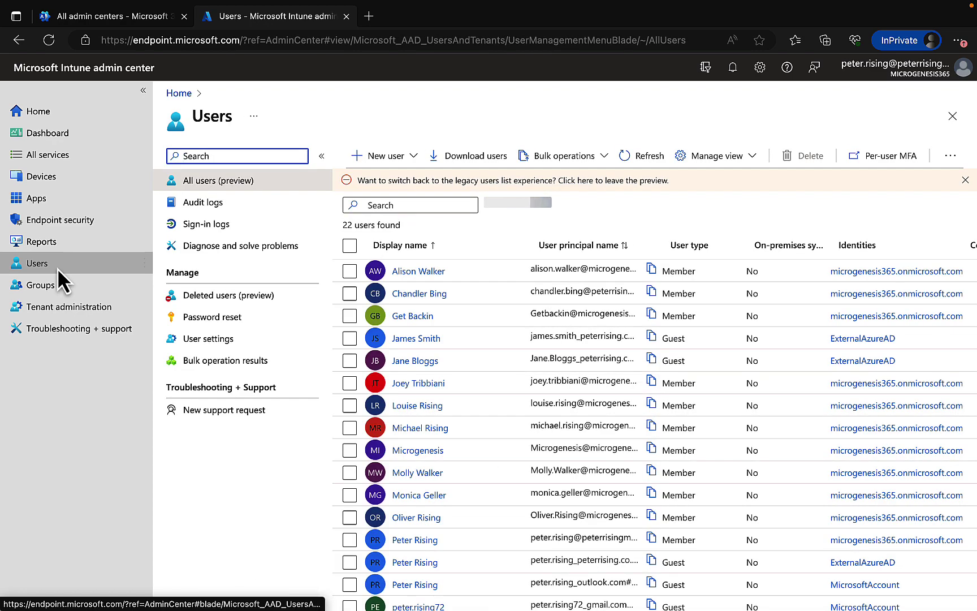
# - Look through Endpoint security, opening Device compliance and its Compliance policy settings
pyautogui.click(62, 222)
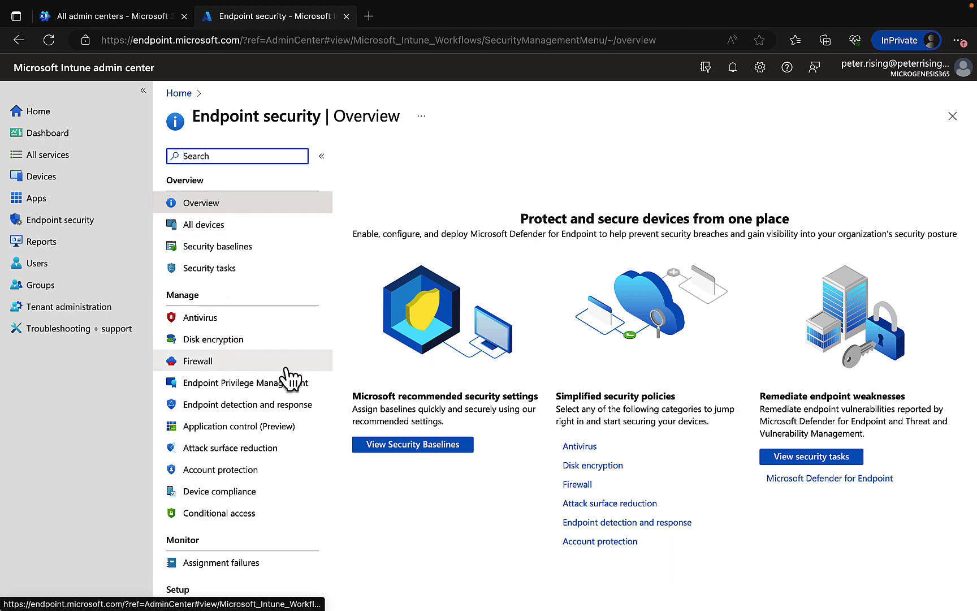
pyautogui.scroll(-1, 221, 410)
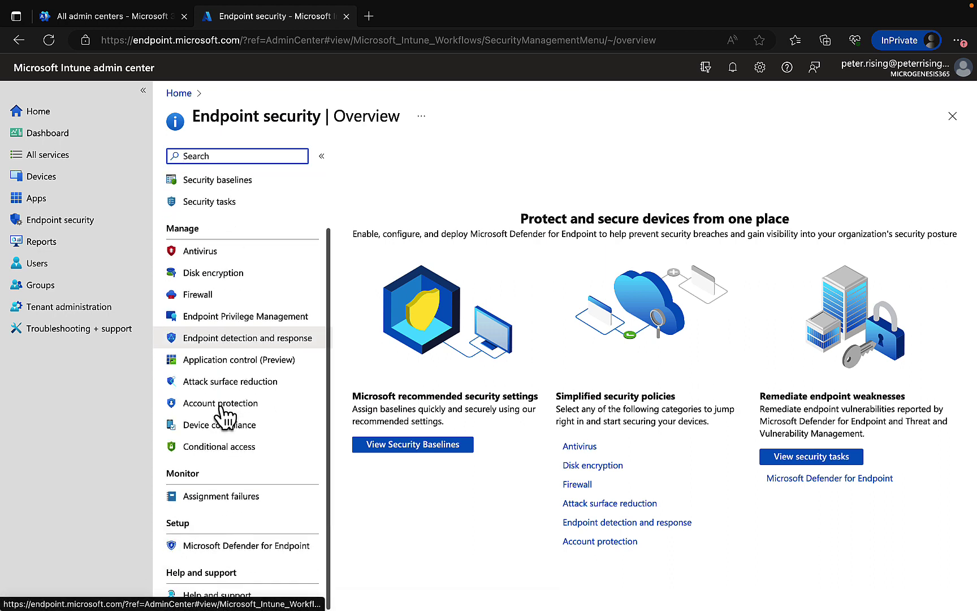
pyautogui.click(221, 427)
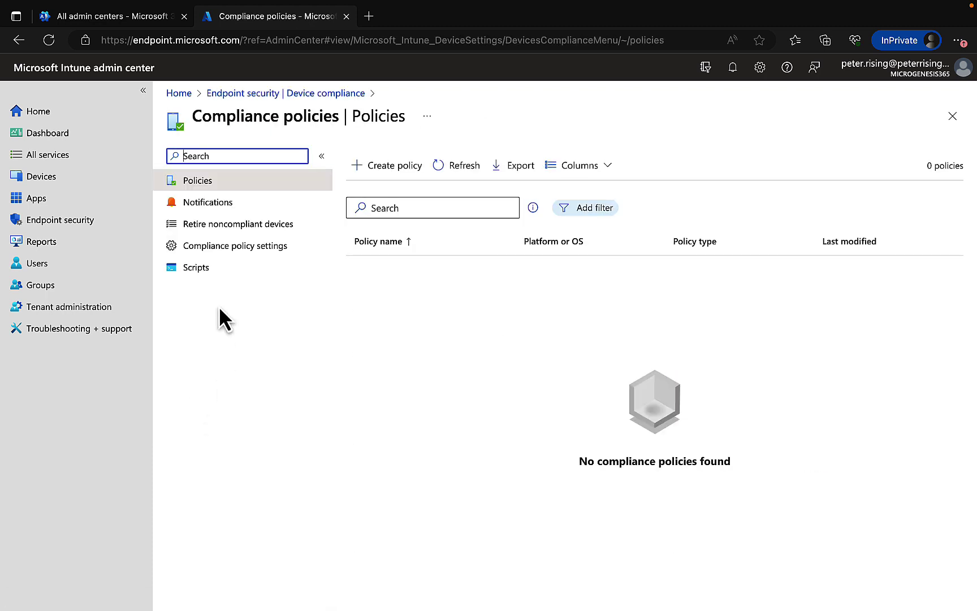
pyautogui.click(228, 248)
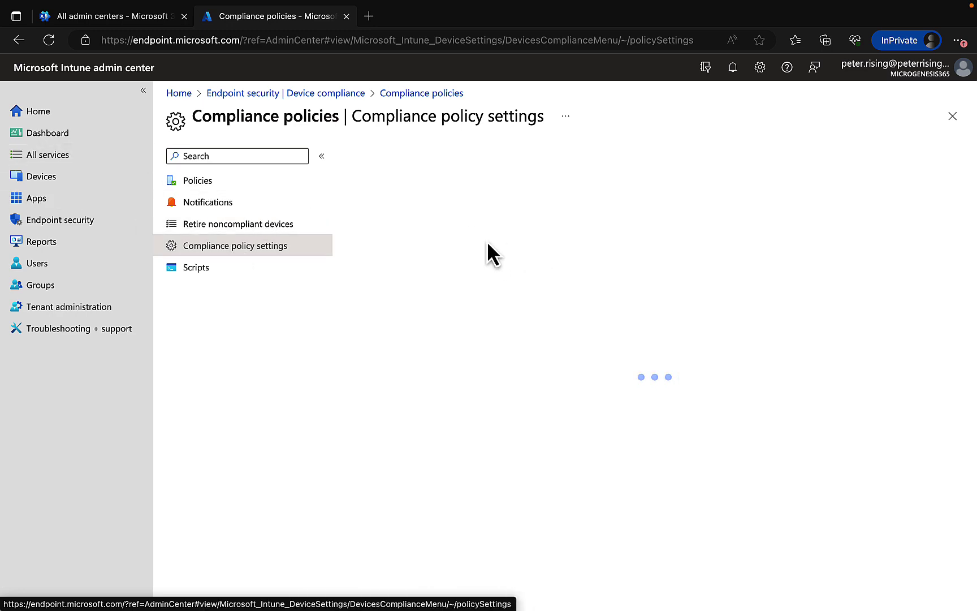
# - Close the Intune admin center, open Exchange from the list of all admin centers and dismiss the new menu introduction
pyautogui.click(346, 16)
pyautogui.scroll(-2, 460, 262)
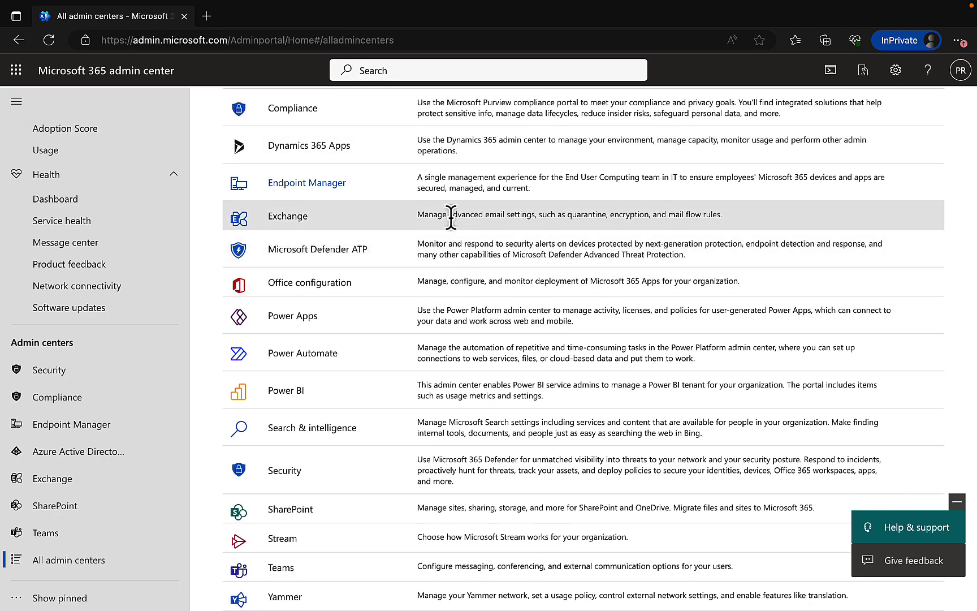
pyautogui.click(284, 218)
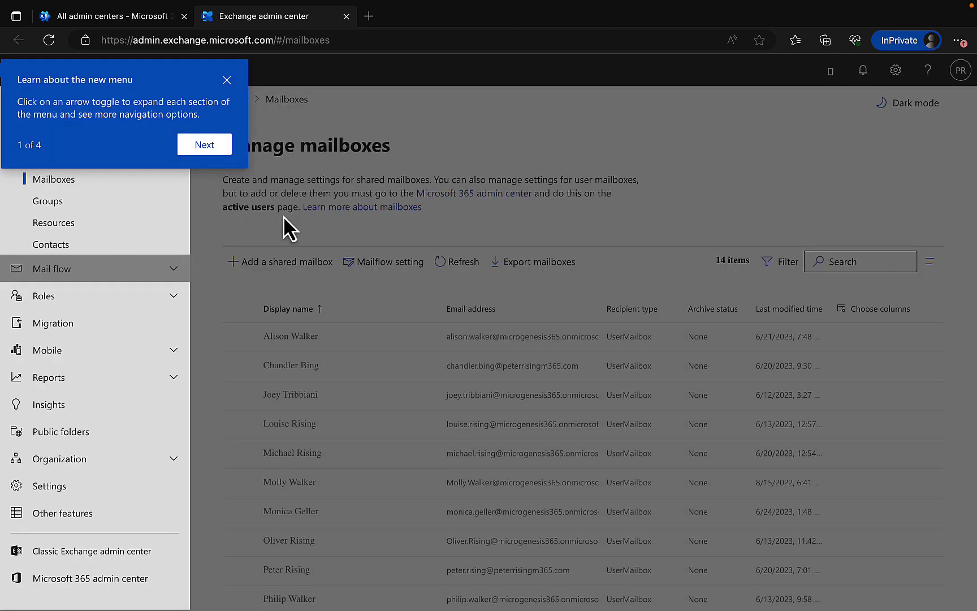
pyautogui.click(416, 240)
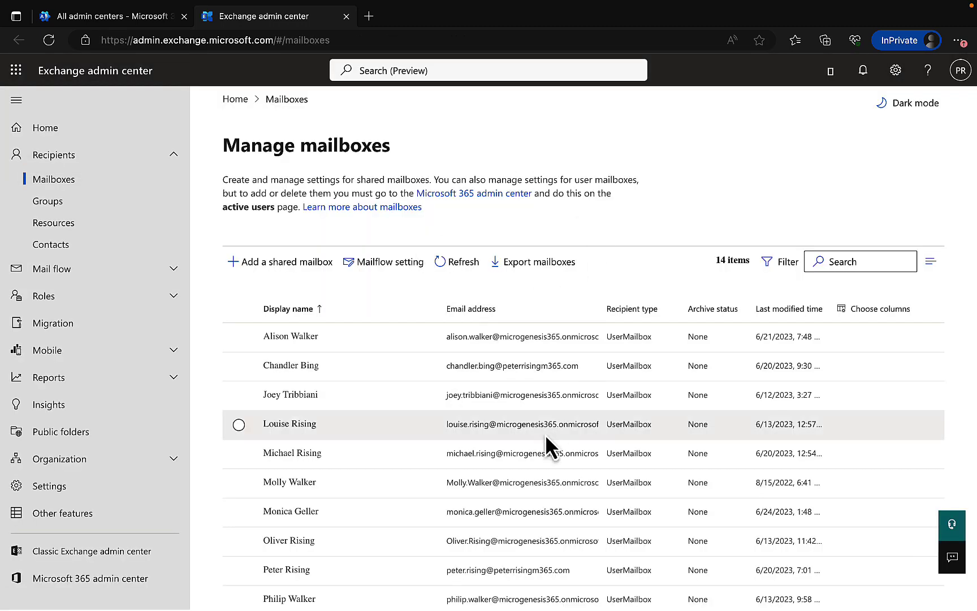
# - Look through the list on the Manage mailboxes page and return to its beginning
pyautogui.scroll(-2, 545, 434)
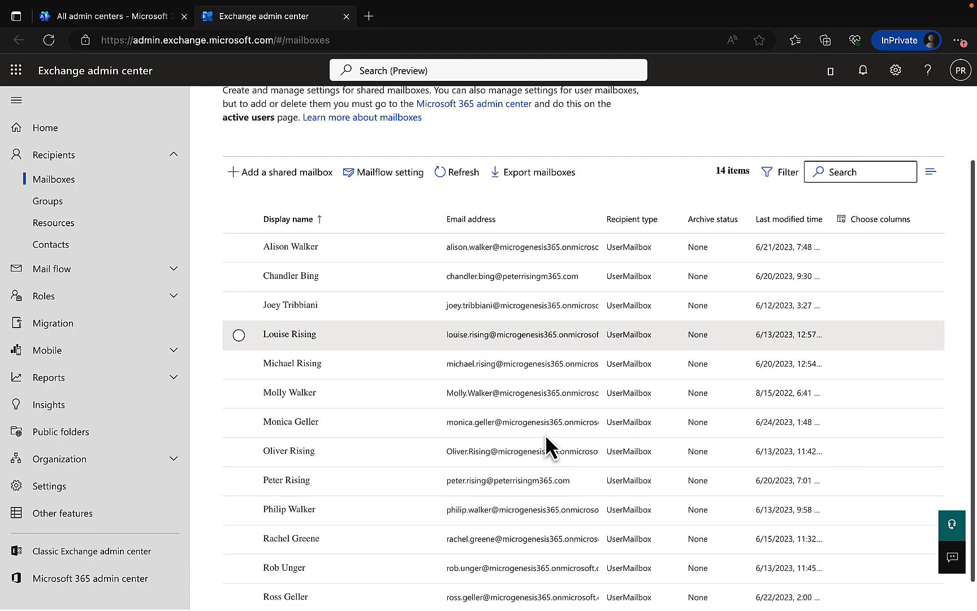
pyautogui.scroll(-1, 545, 434)
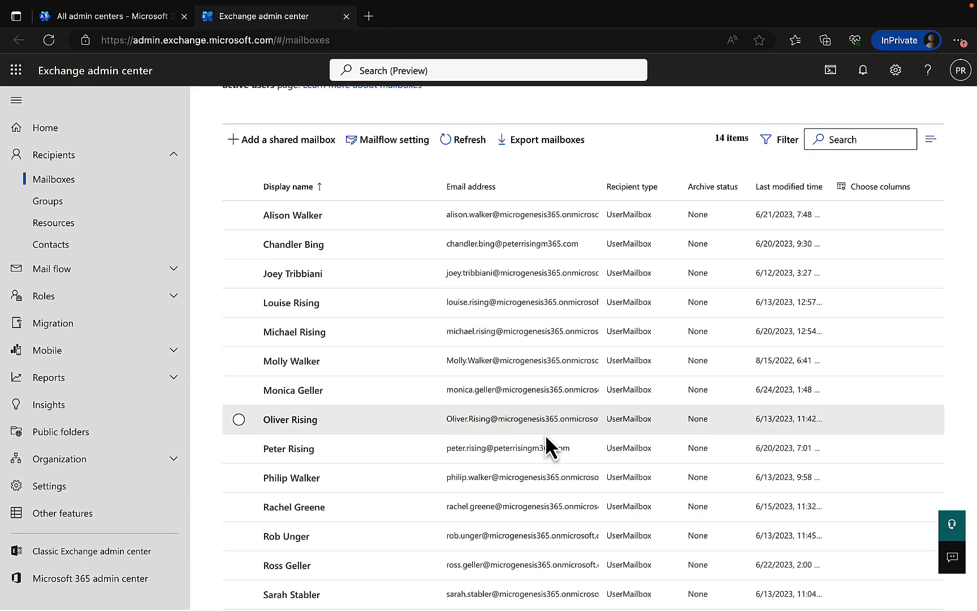
pyautogui.scroll(3, 545, 435)
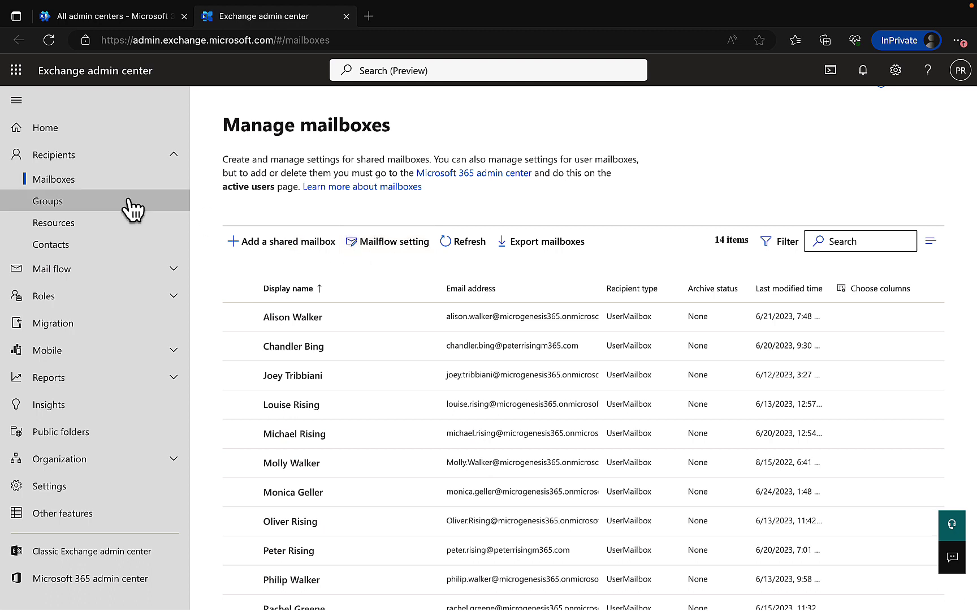
# - View the Groups page and the Resources page among the Exchange recipients
pyautogui.click(83, 214)
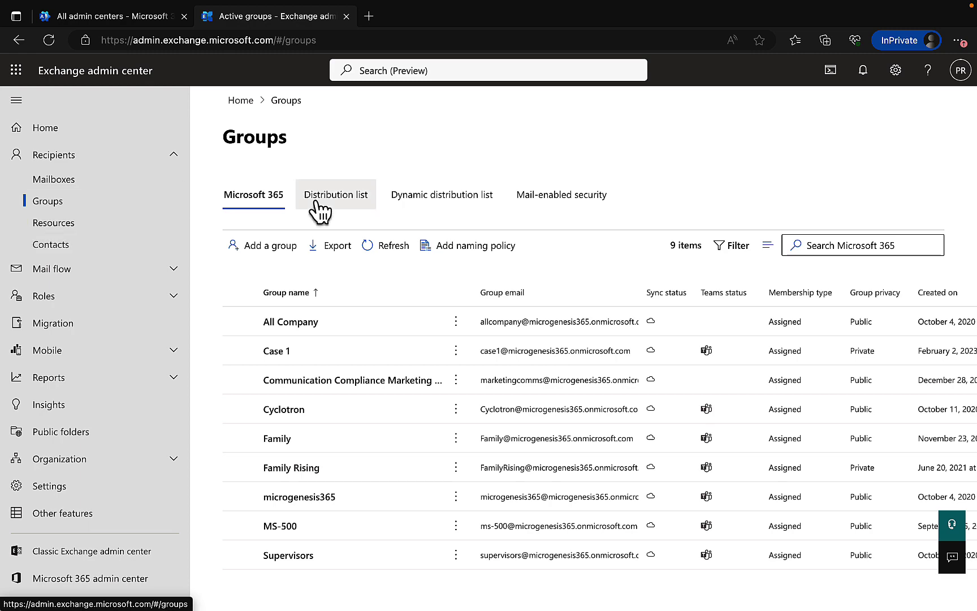
pyautogui.click(71, 225)
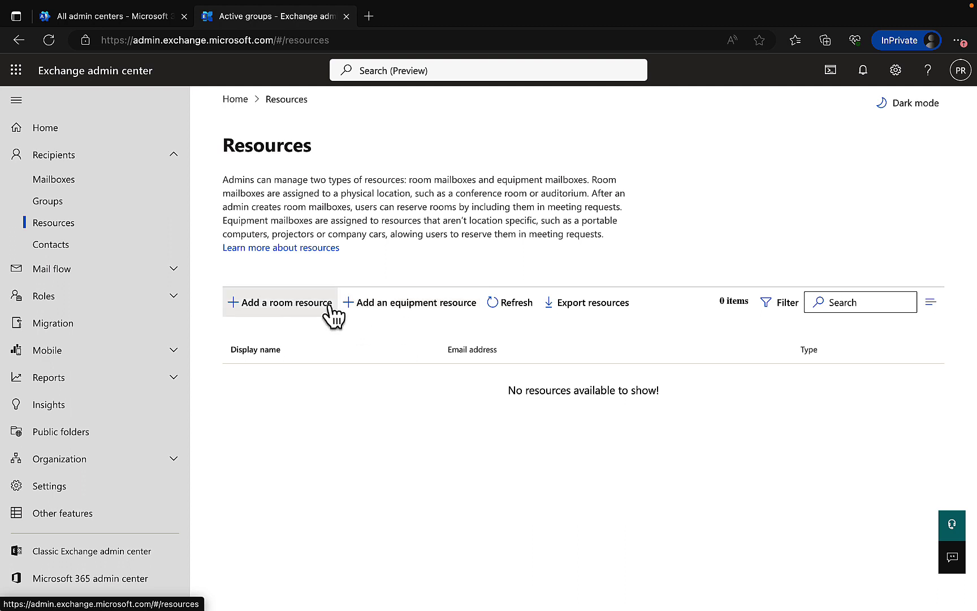
pyautogui.click(385, 319)
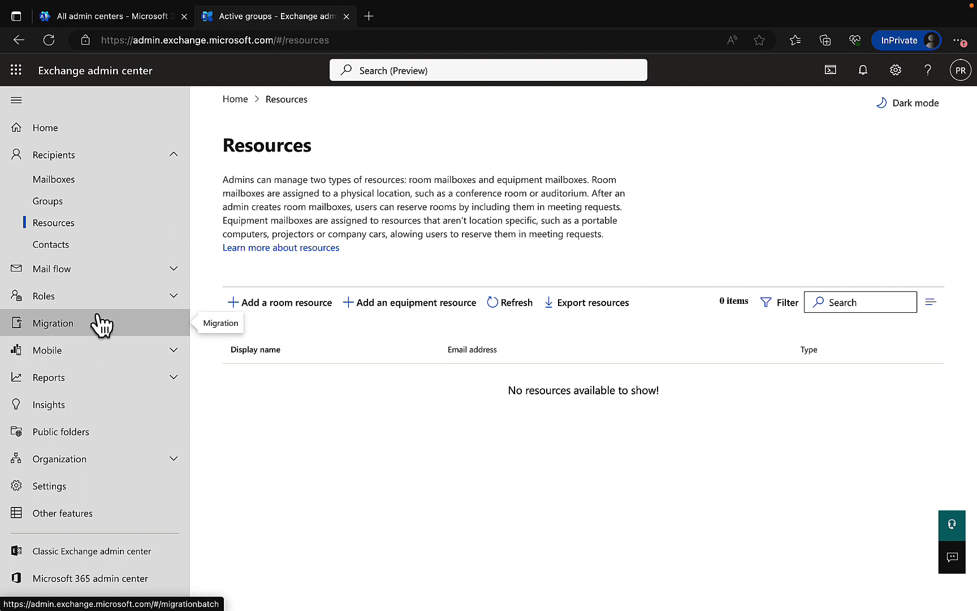
# - Expand the Roles section of the Exchange admin center and view the Migration batches page
pyautogui.click(67, 299)
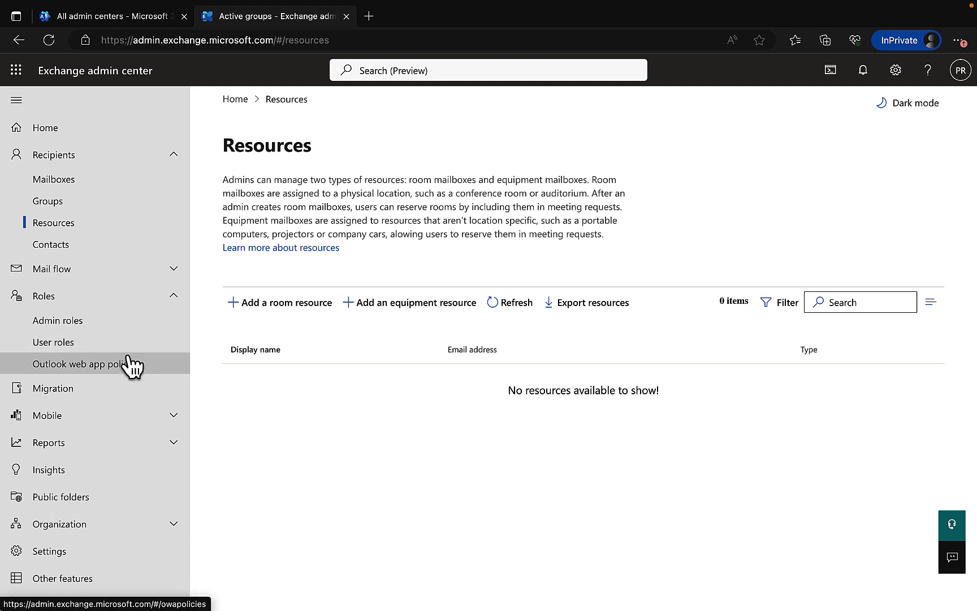
pyautogui.click(77, 395)
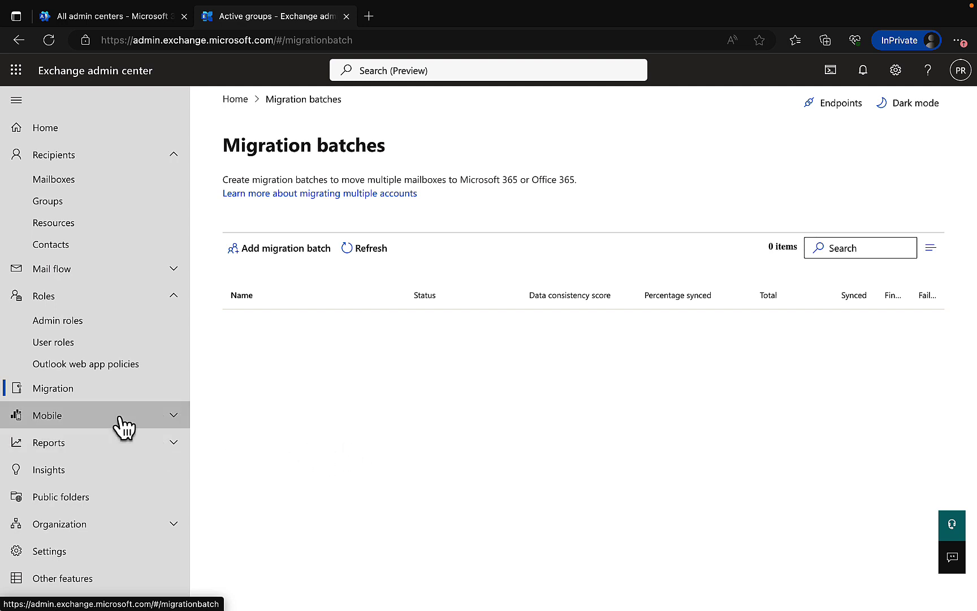
# - Expand the Mobile and Organization sections of the Exchange admin center navigation and view their entries
pyautogui.scroll(-1, 119, 417)
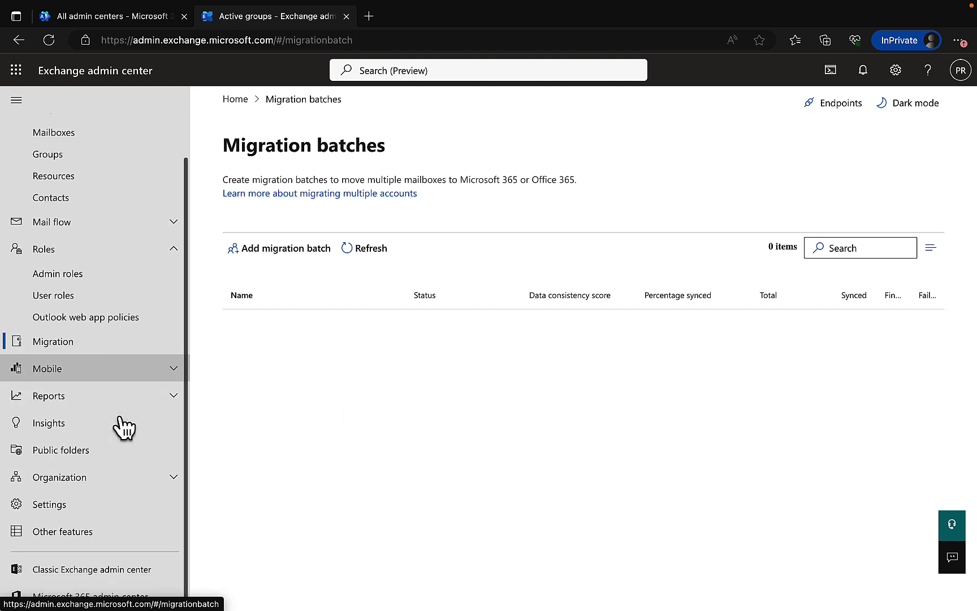
pyautogui.click(172, 368)
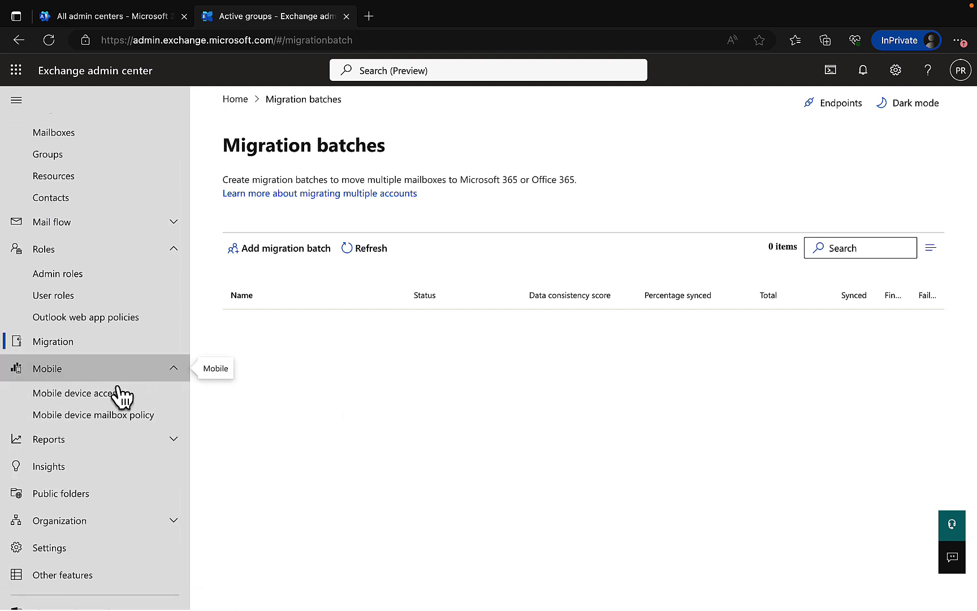
pyautogui.scroll(-1, 131, 429)
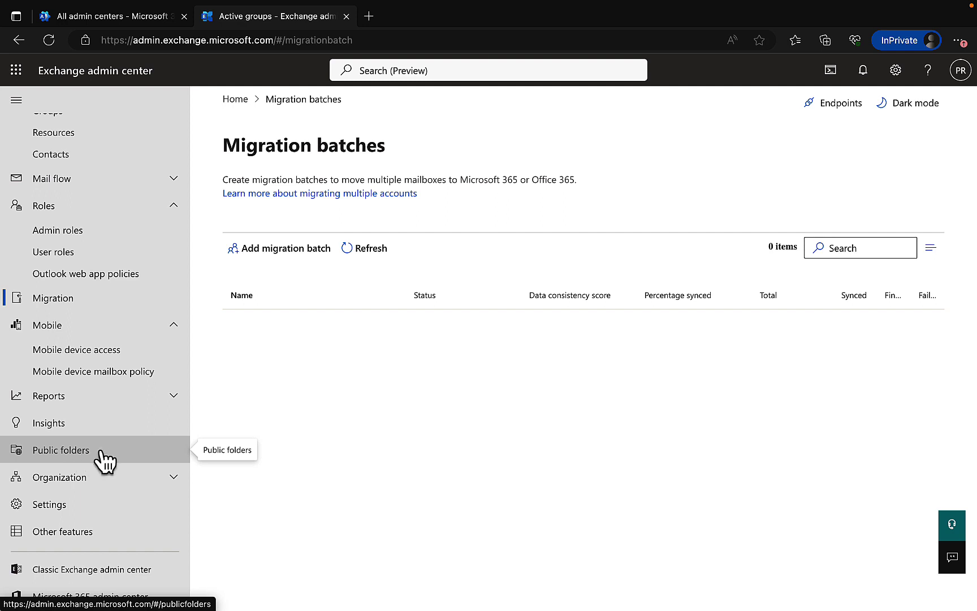
pyautogui.click(144, 478)
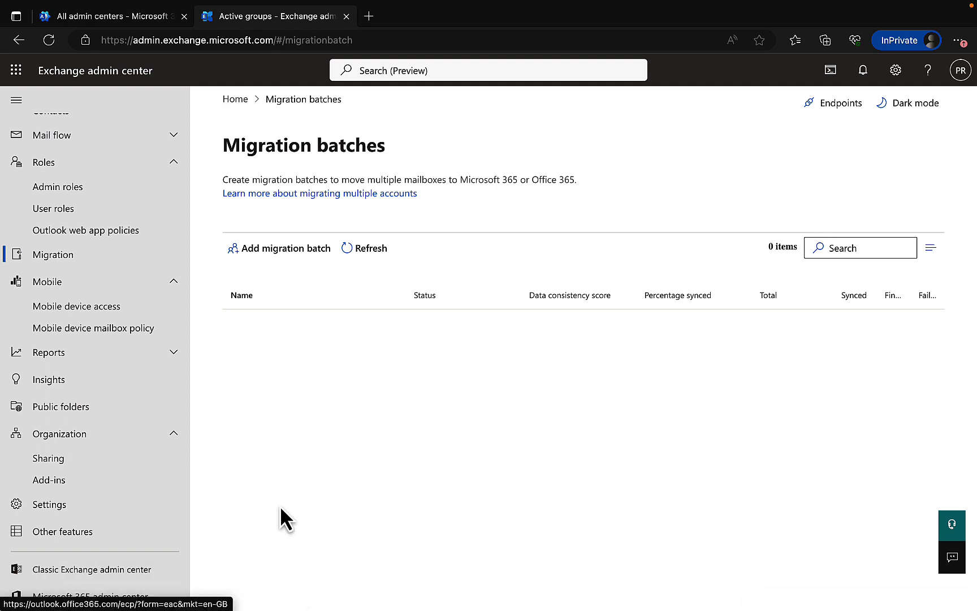
pyautogui.scroll(3, 107, 453)
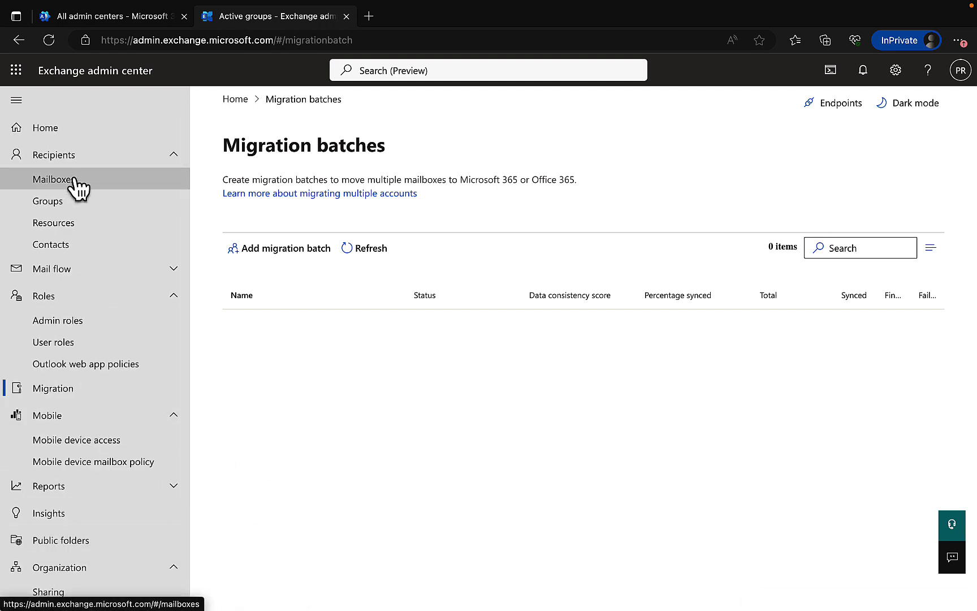
# - Close the Exchange admin center, open Microsoft Defender ATP from the list of all admin centers and dismiss its introduction tips
pyautogui.click(346, 16)
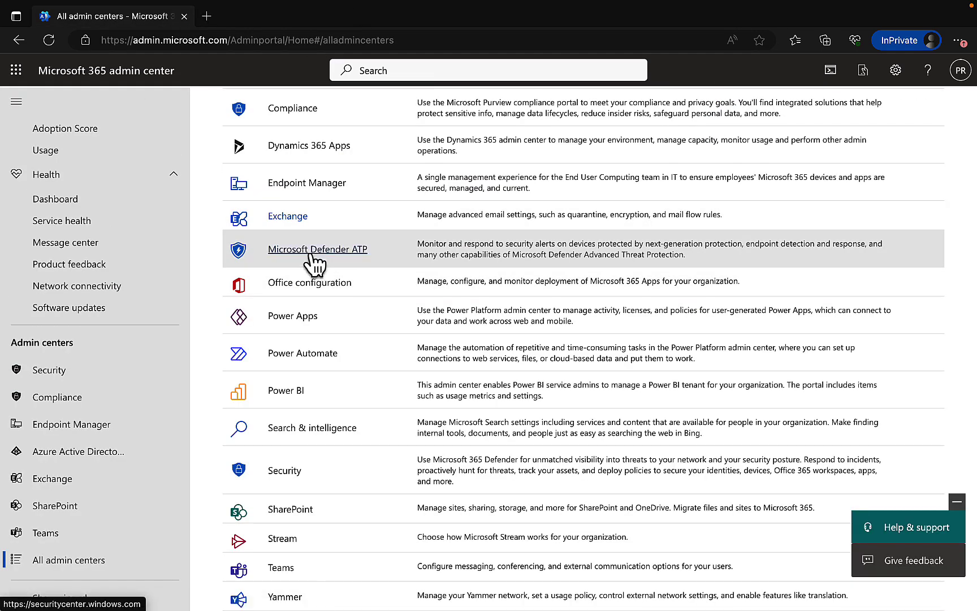
pyautogui.click(330, 252)
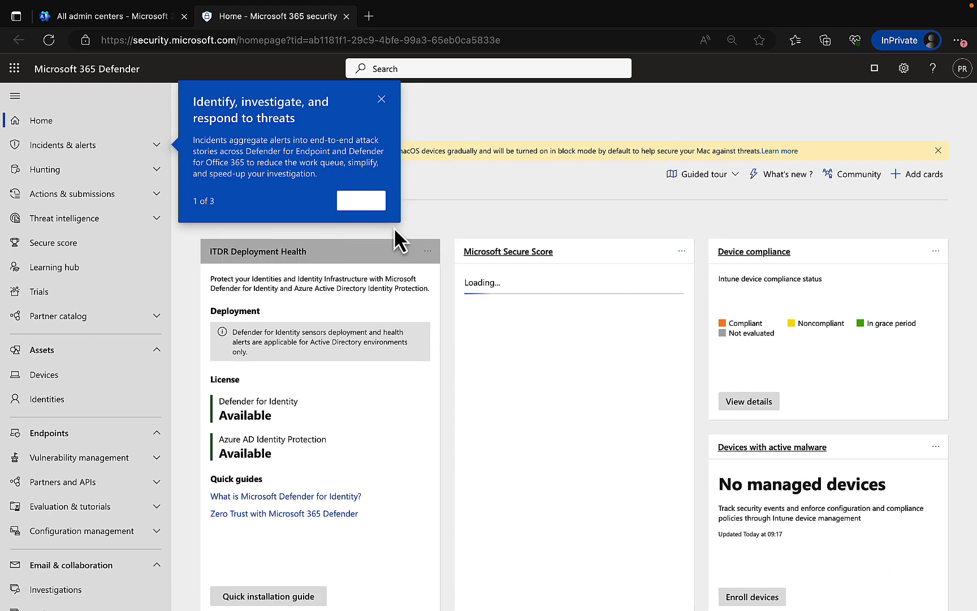
pyautogui.click(381, 100)
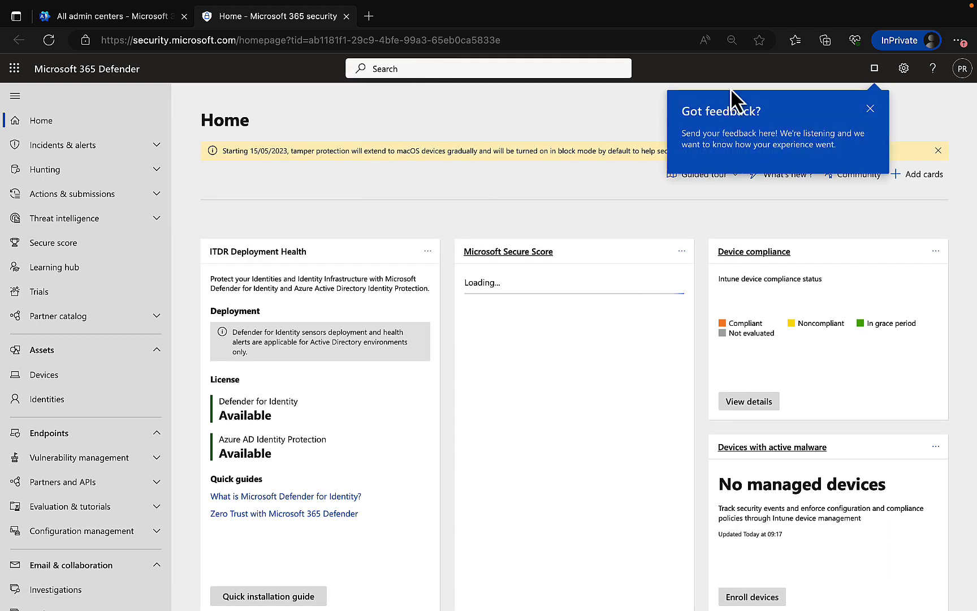
pyautogui.click(870, 108)
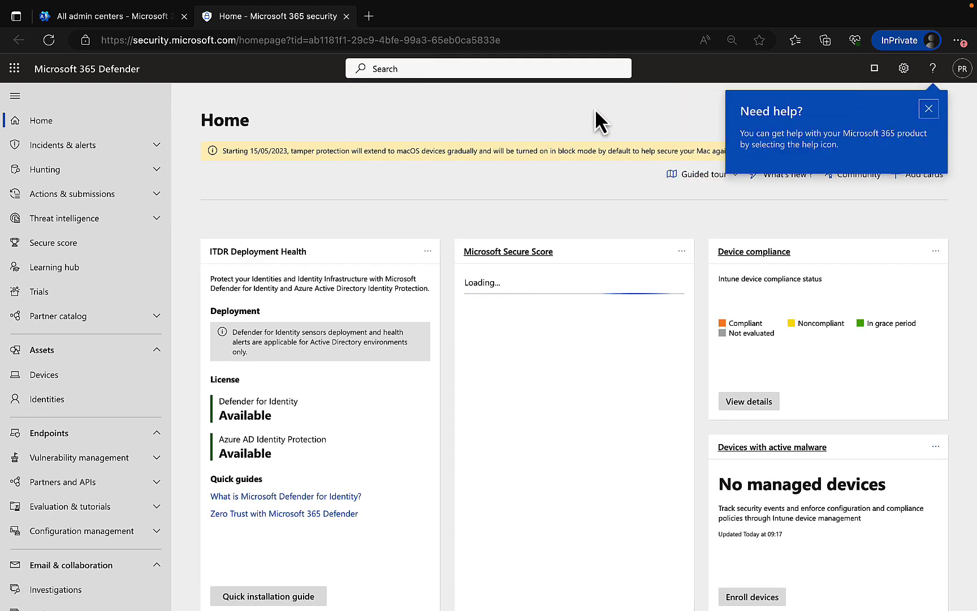
pyautogui.click(928, 109)
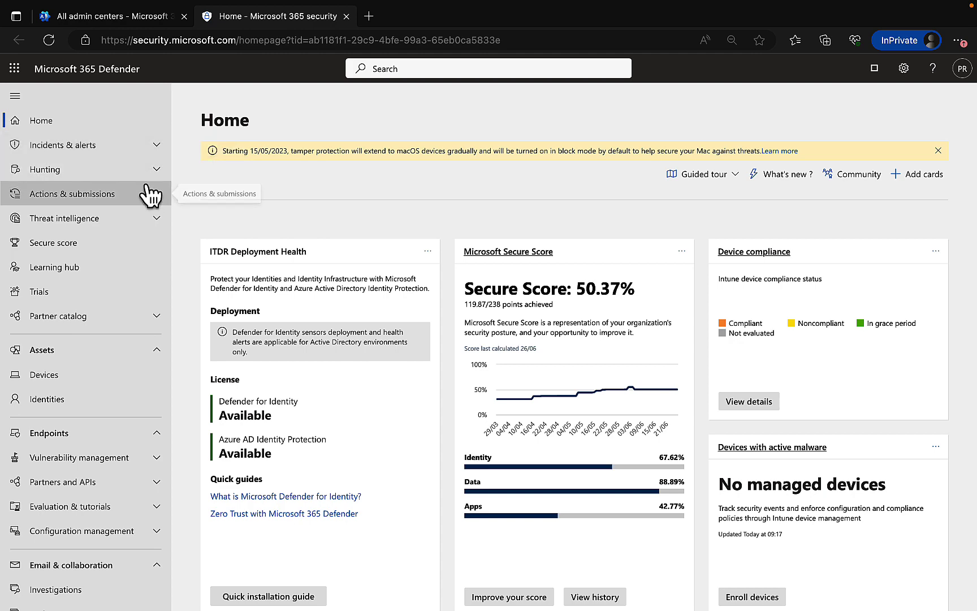
# - View the Microsoft Secure Score overview and look through the Defender navigation, from Assets down to the Settings entry and back
pyautogui.click(100, 251)
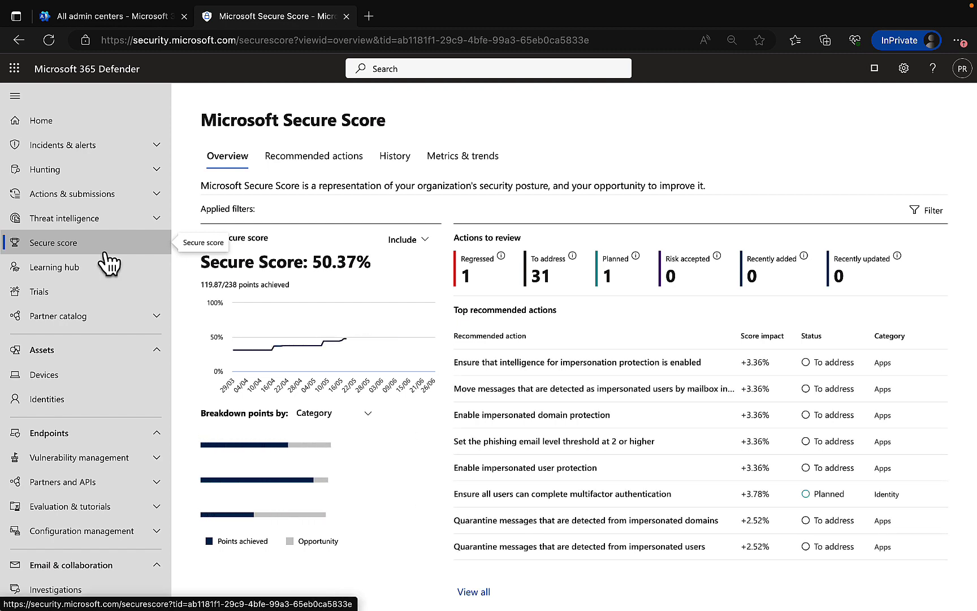
pyautogui.moveTo(306, 319)
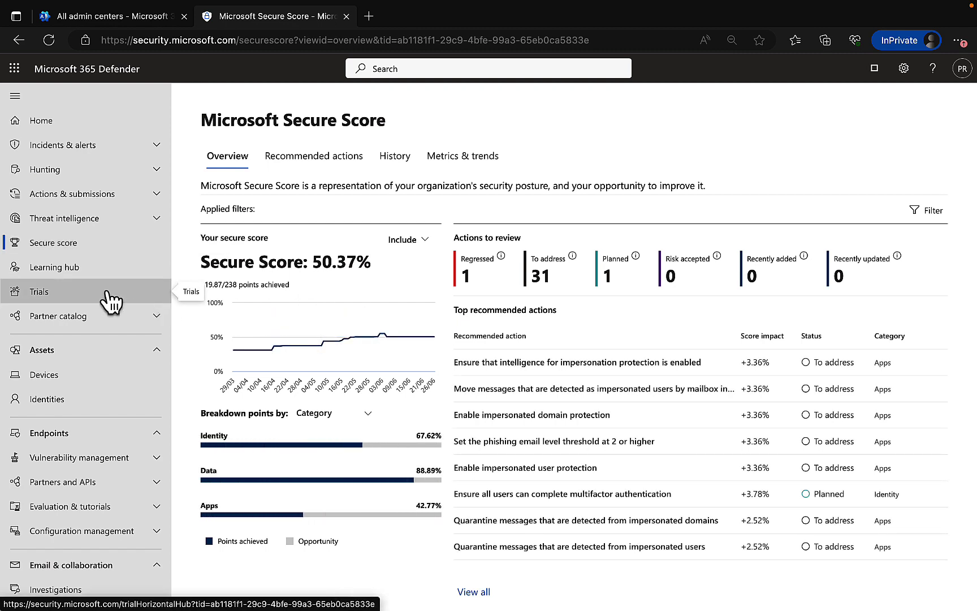
pyautogui.scroll(-2, 103, 380)
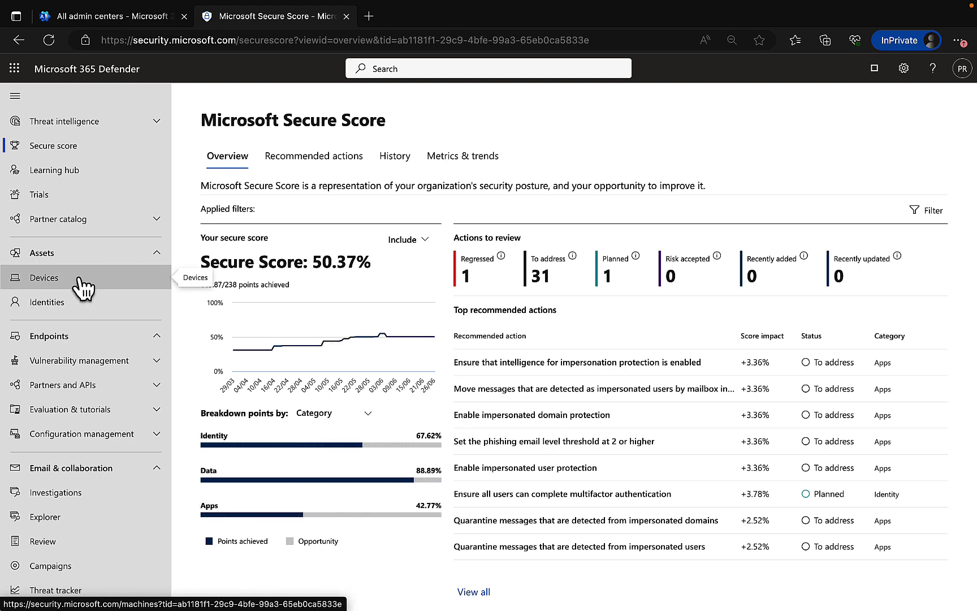
pyautogui.scroll(-2, 111, 368)
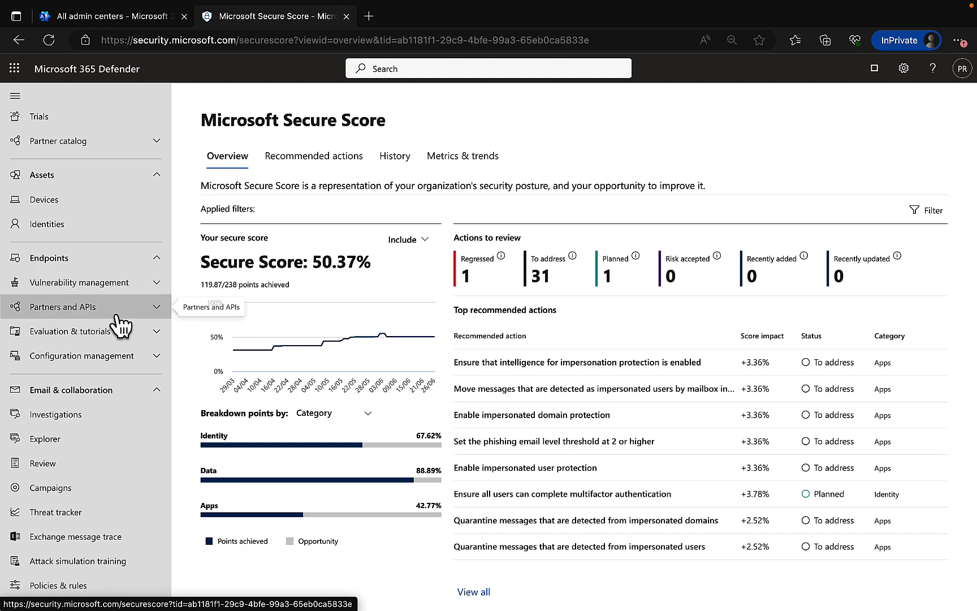
pyautogui.scroll(-2, 119, 323)
pyautogui.scroll(-5, 110, 293)
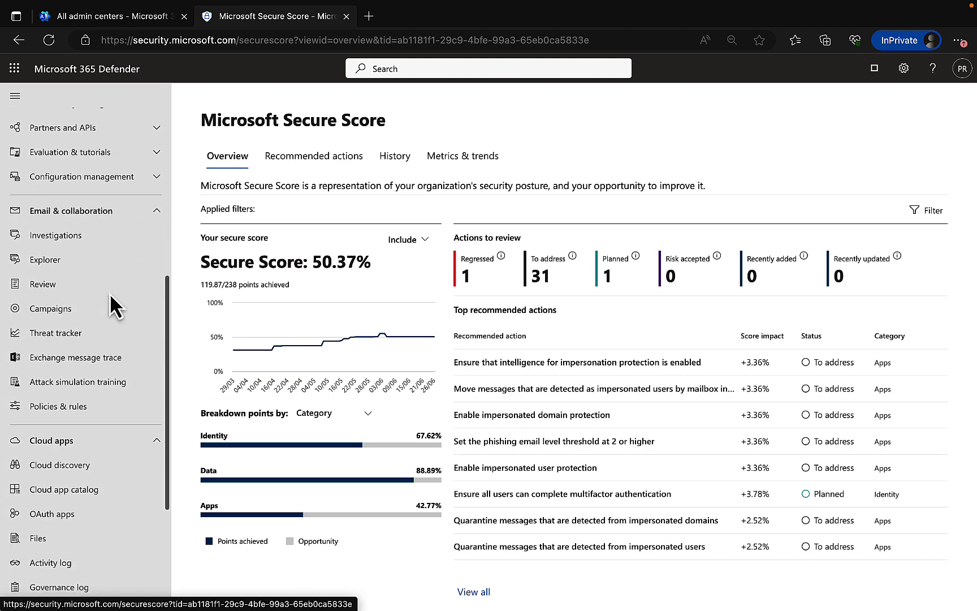
pyautogui.scroll(-1, 111, 296)
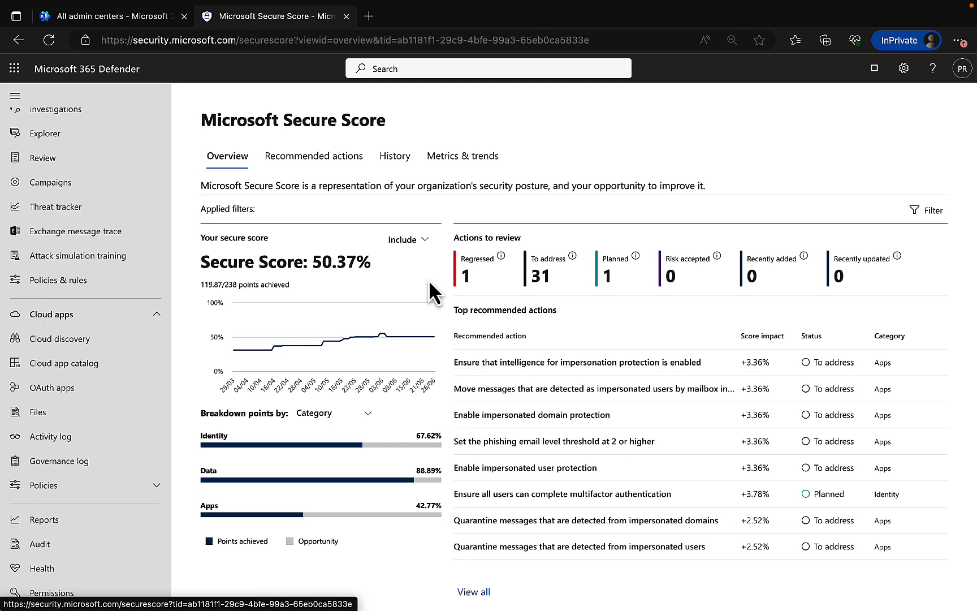
pyautogui.scroll(-3, 136, 451)
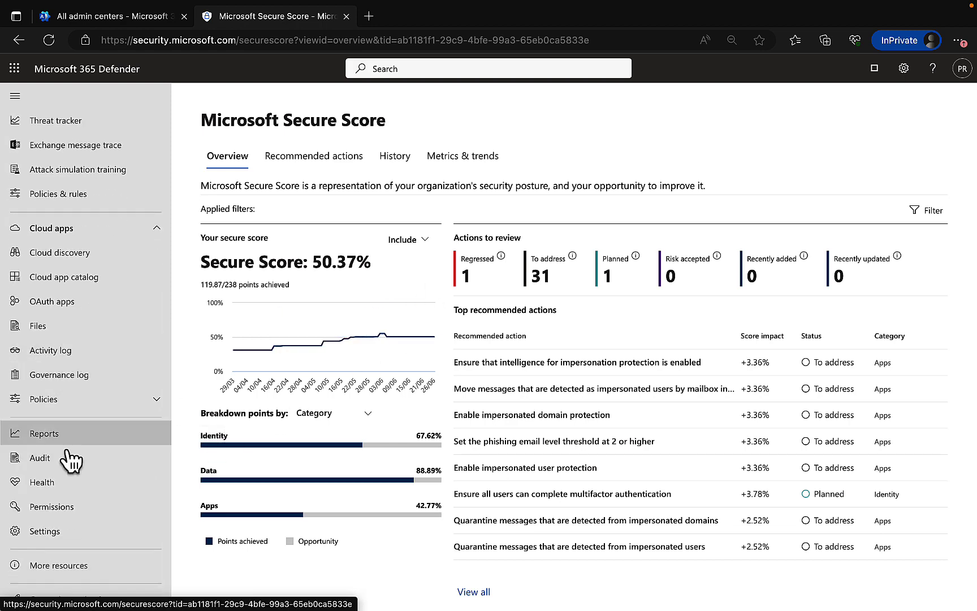
pyautogui.scroll(10, 70, 458)
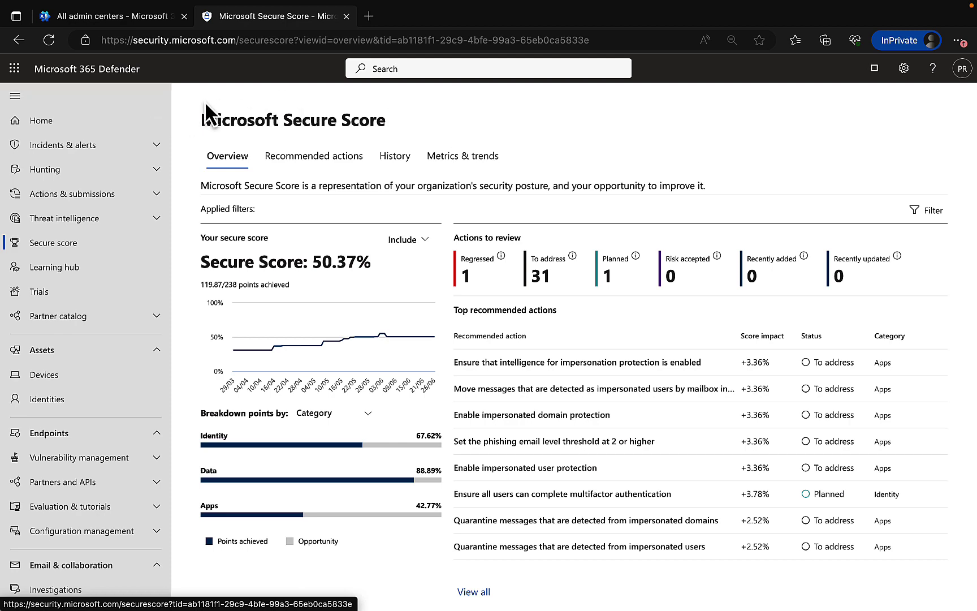
# - Close the Defender portal and open Security from the list of all admin centers
pyautogui.click(346, 16)
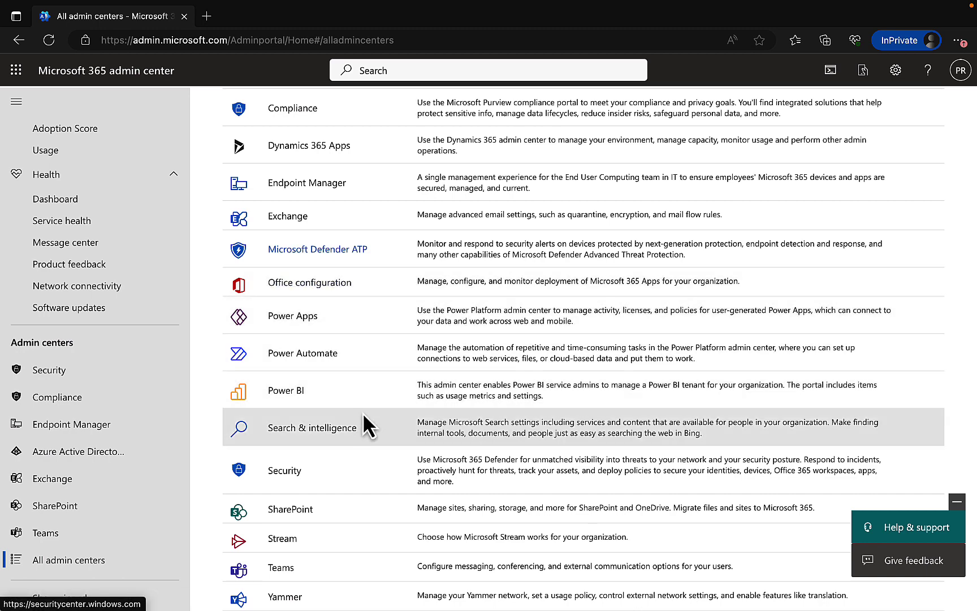
pyautogui.click(284, 470)
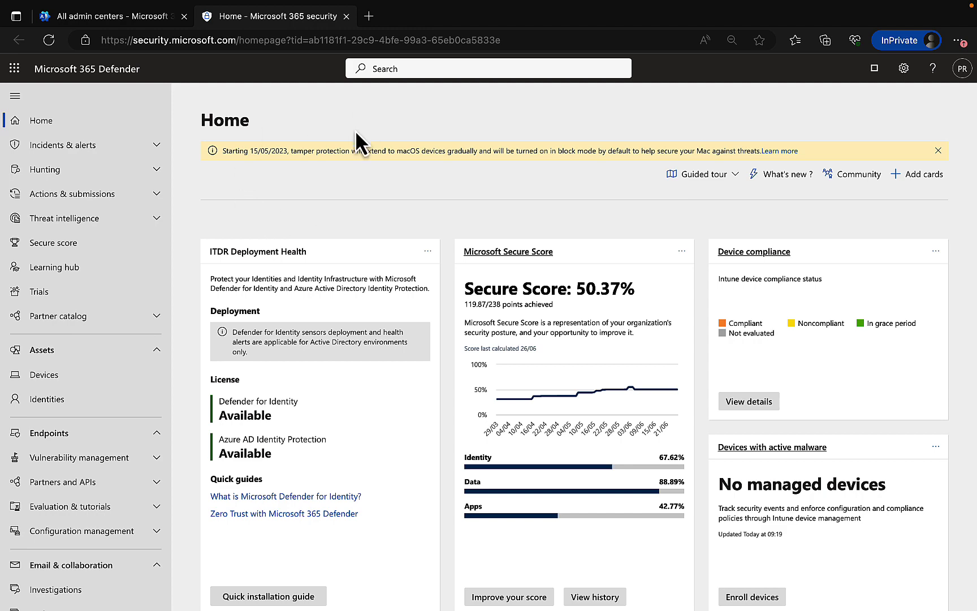
# - Close the Security portal, open Office configuration from the list of all admin centers and go to Microsoft 365 Cloud Policy
pyautogui.click(346, 16)
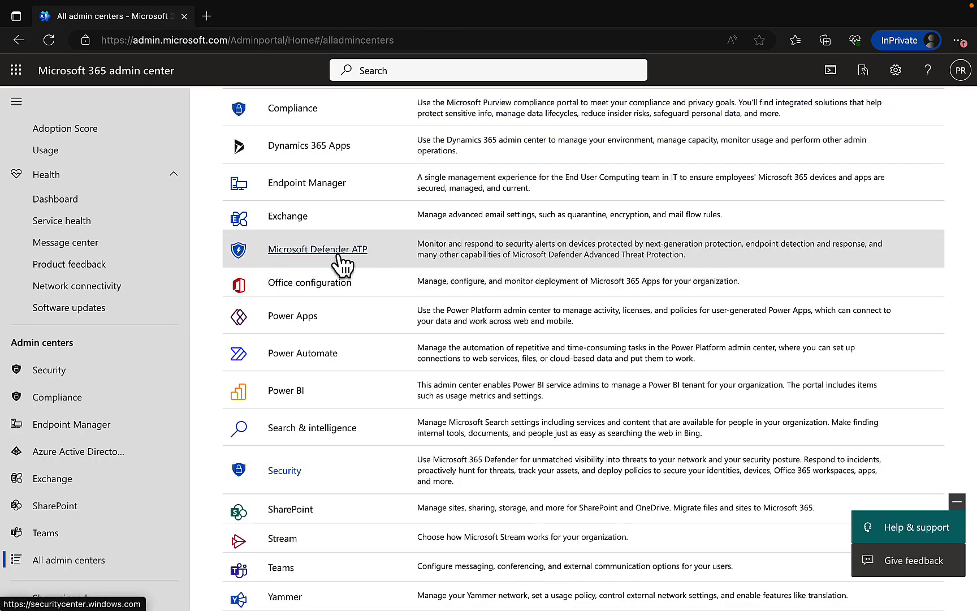
pyautogui.click(314, 286)
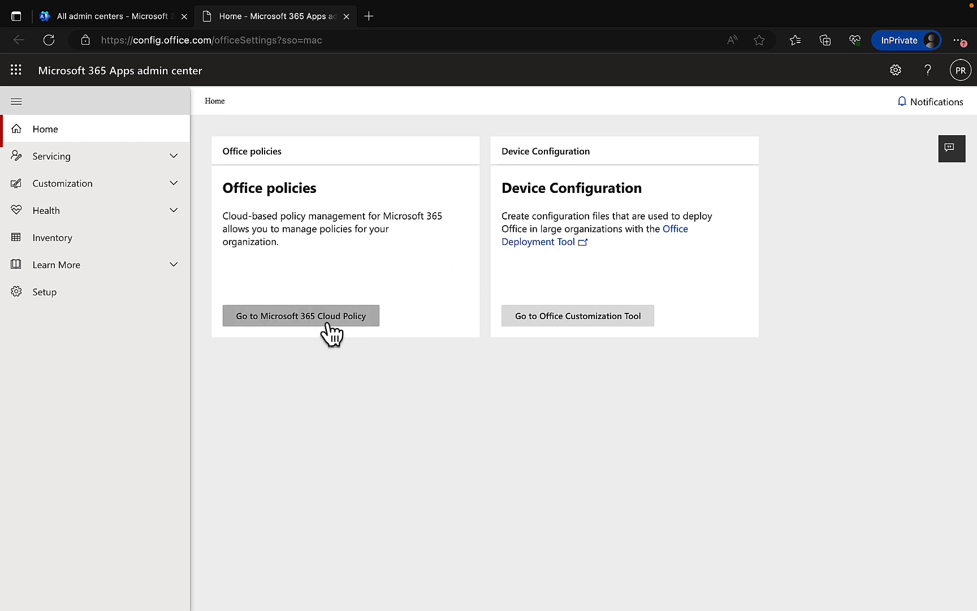
pyautogui.click(299, 317)
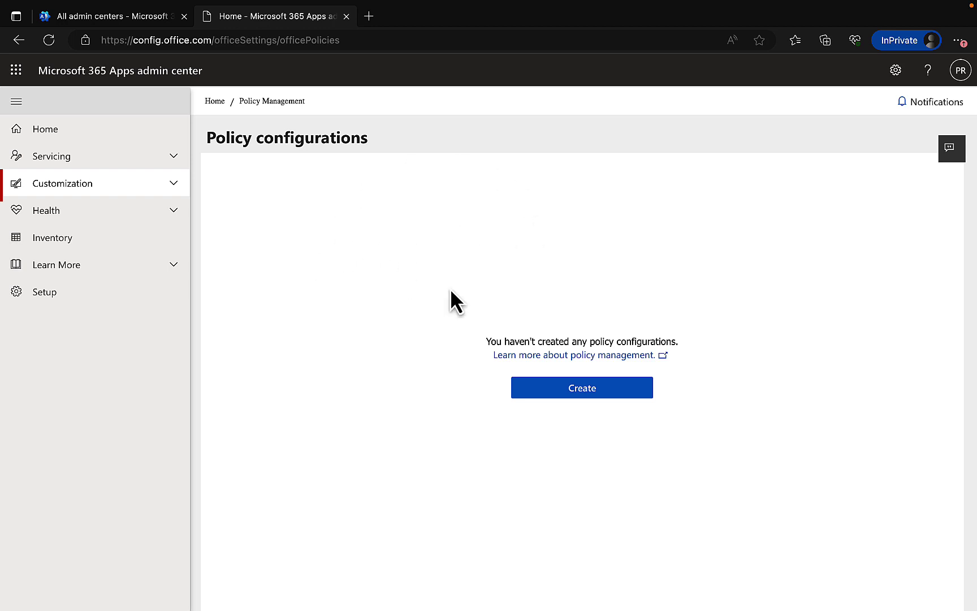
# - Start a new policy configuration named "Policy", keep its scope on all users and proceed to the policy settings
pyautogui.click(579, 389)
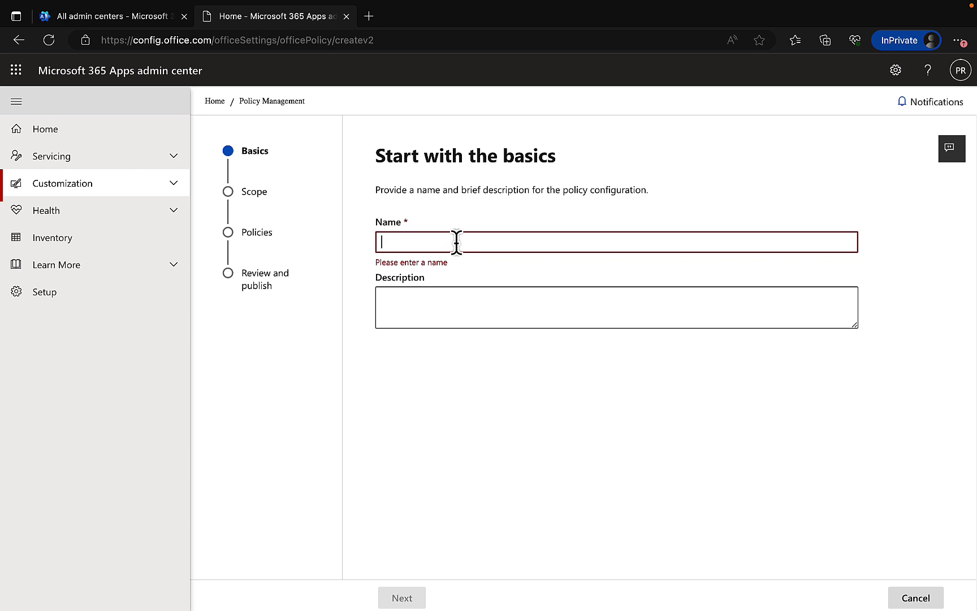
pyautogui.write('Policy')
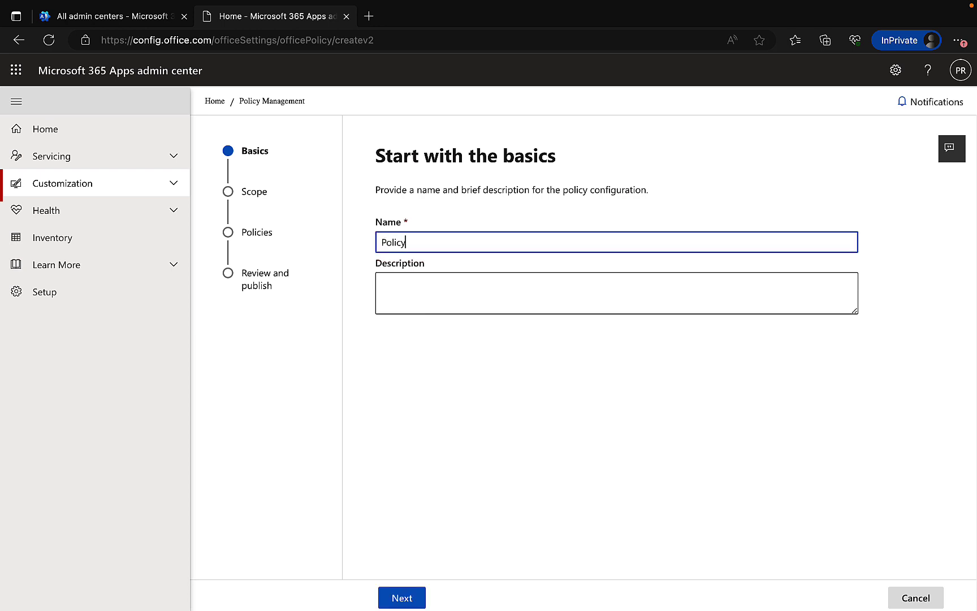
pyautogui.click(404, 595)
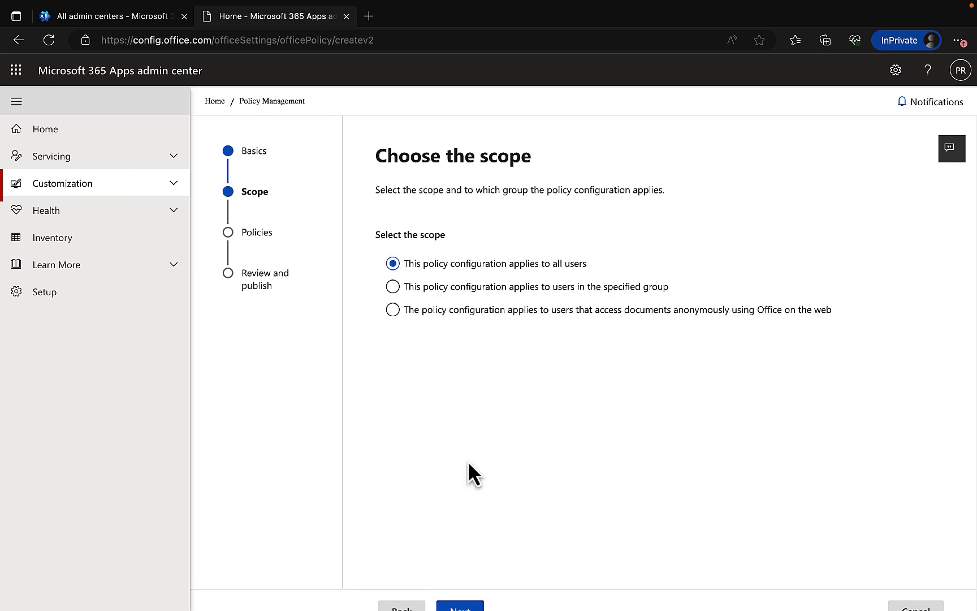
pyautogui.scroll(-1, 502, 290)
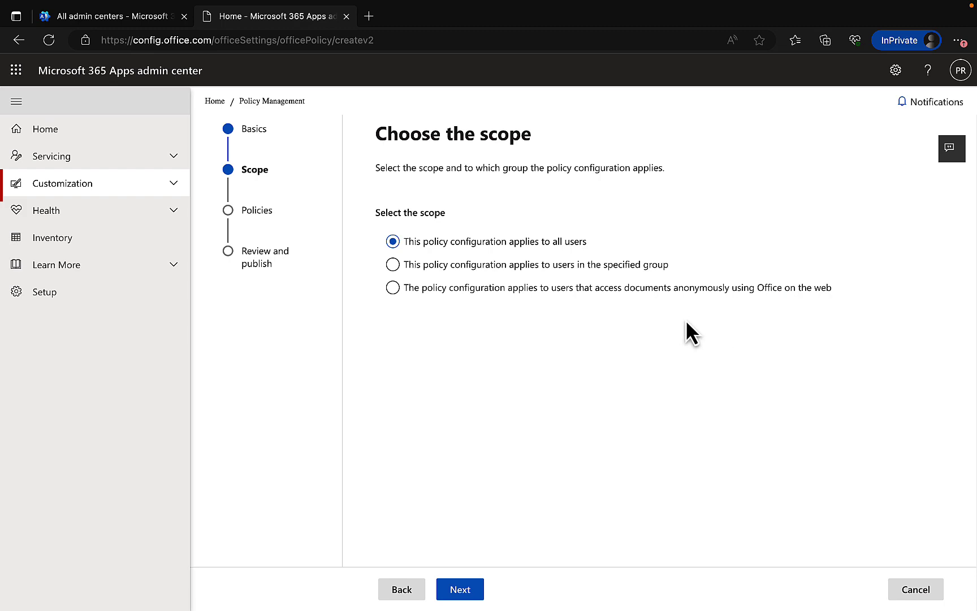
pyautogui.click(462, 591)
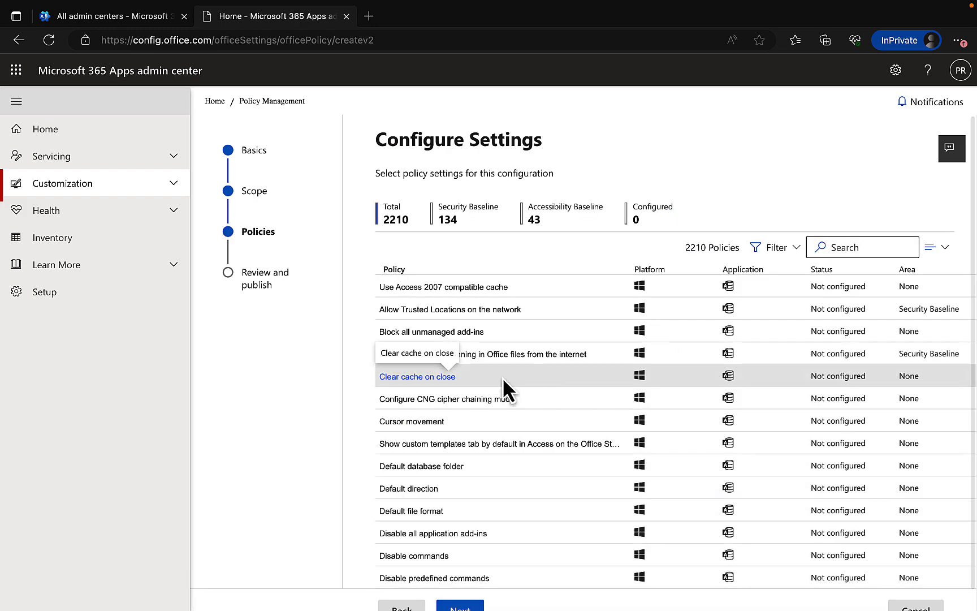
# - Look through the list of available policy settings for the new configuration
pyautogui.scroll(-2, 518, 385)
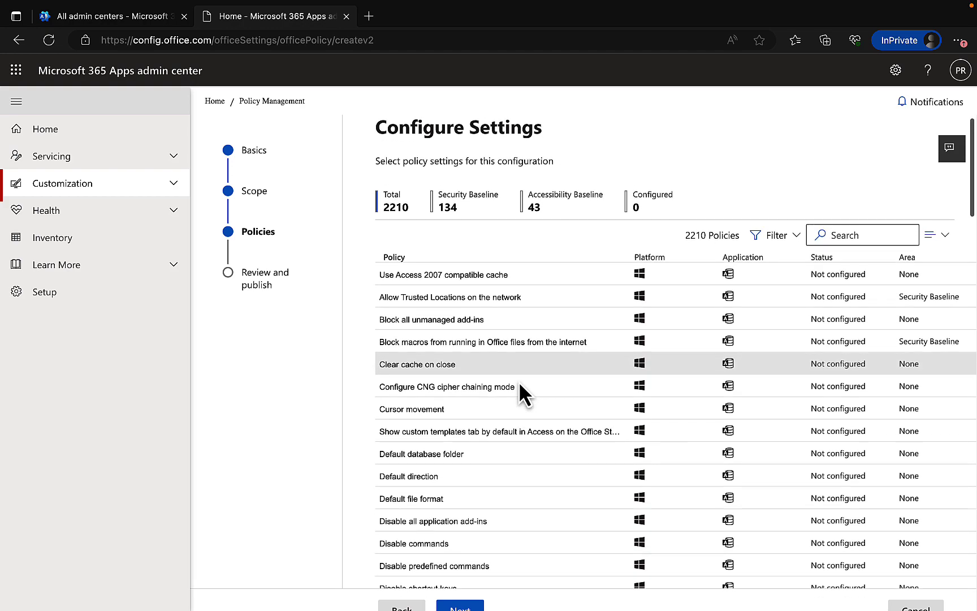
pyautogui.scroll(-3, 519, 381)
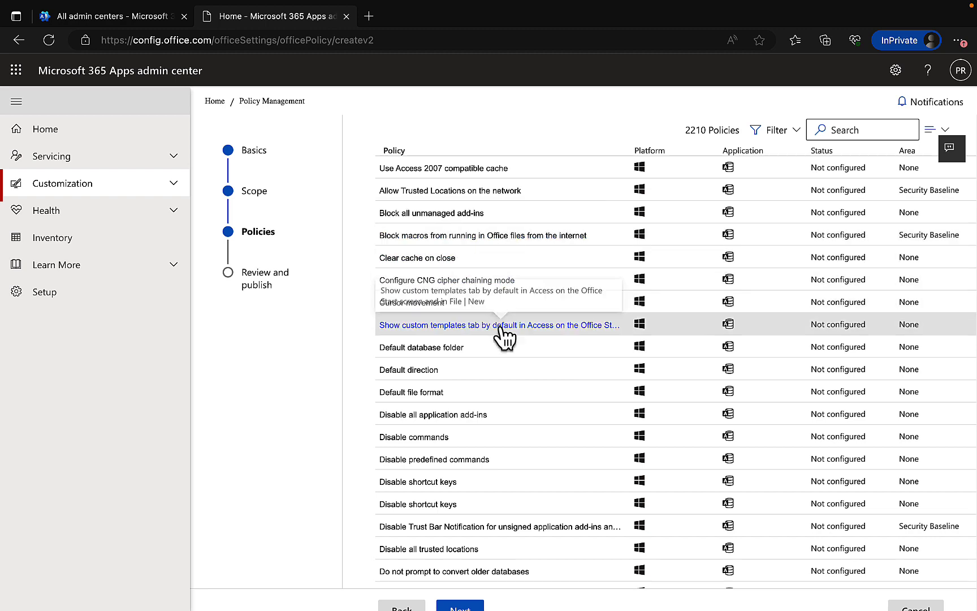
pyautogui.scroll(-10, 505, 445)
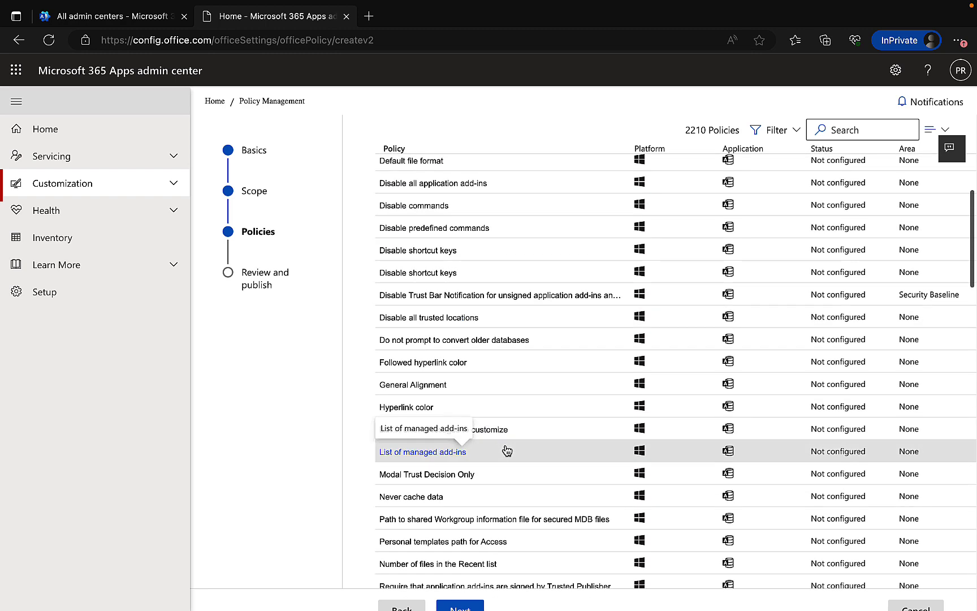
pyautogui.scroll(-2, 507, 450)
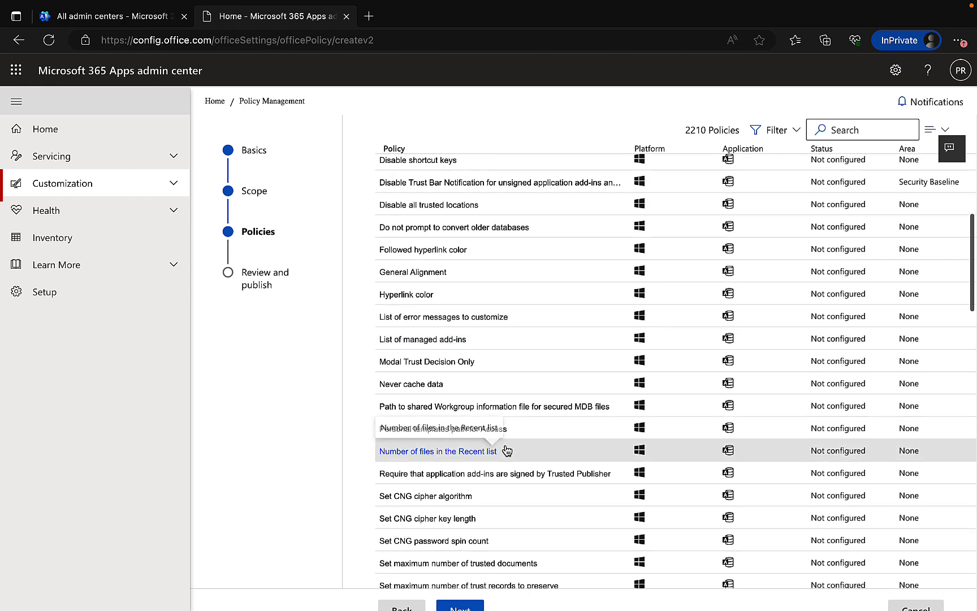
pyautogui.scroll(-8, 506, 450)
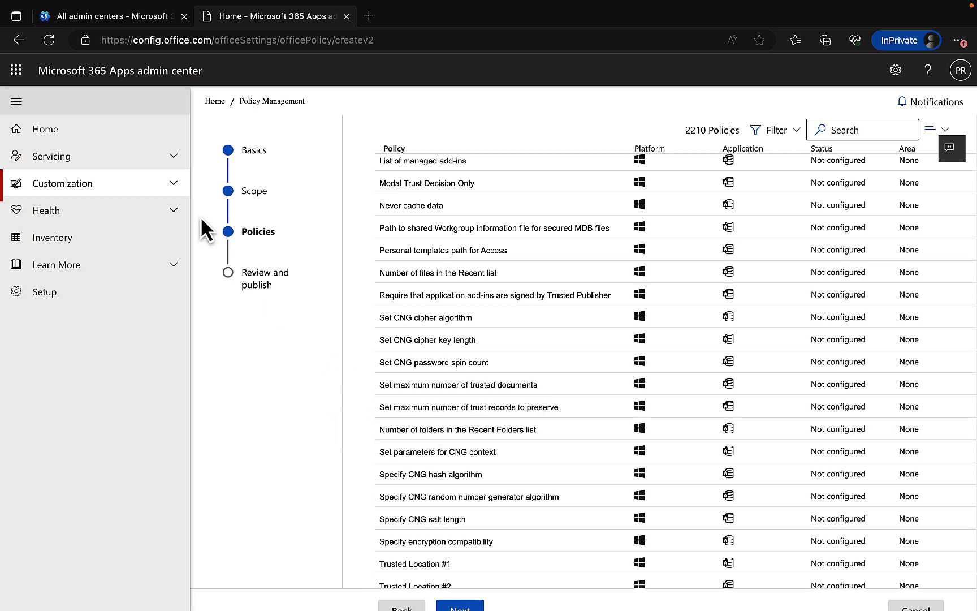
# - Expand the Servicing and Customization sections of the Microsoft 365 Apps admin center navigation
pyautogui.click(180, 168)
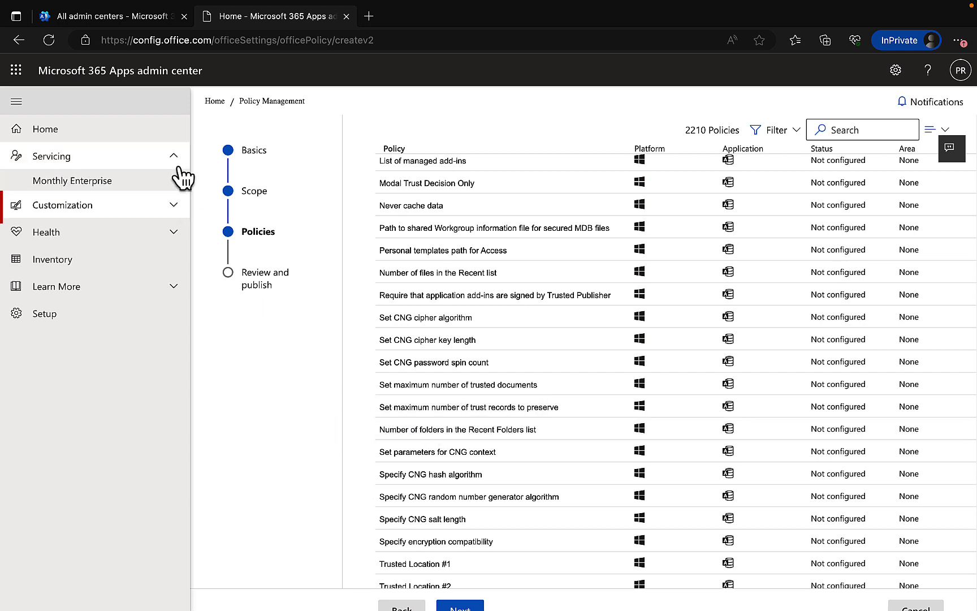
pyautogui.click(172, 209)
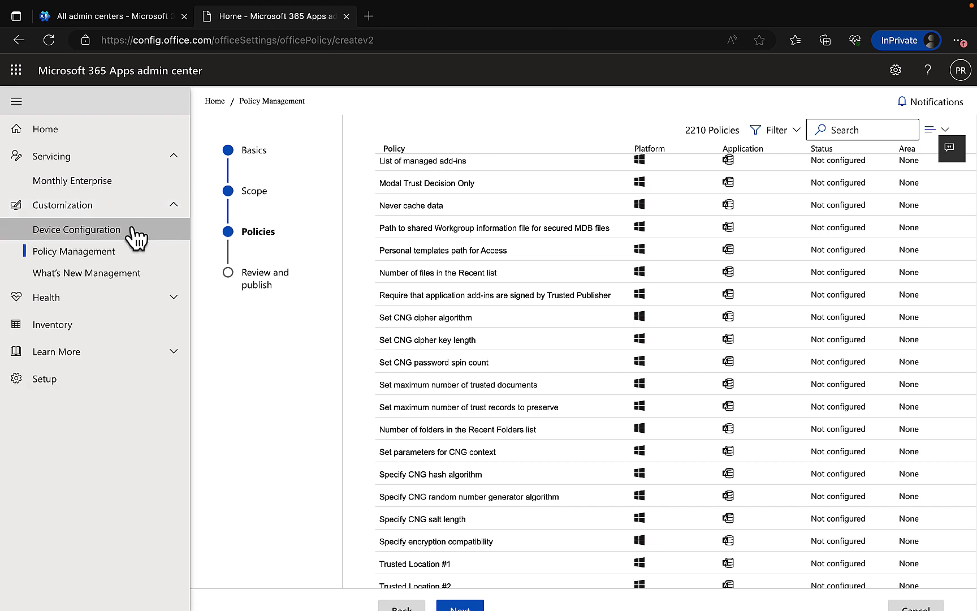
# - View the Device Configuration page, then expand the Health section and show the OneDrive Sync app health overview
pyautogui.click(102, 230)
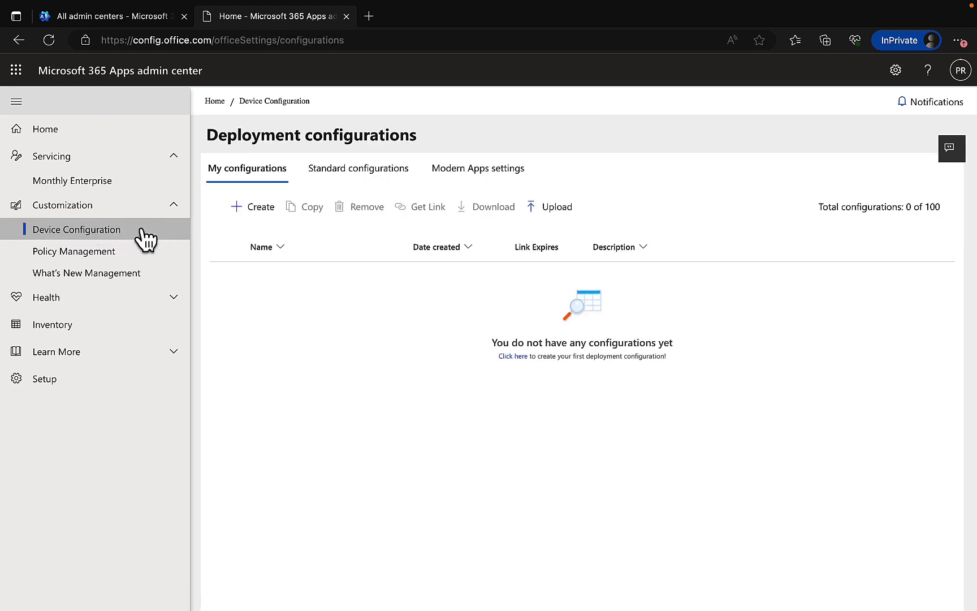
pyautogui.click(167, 300)
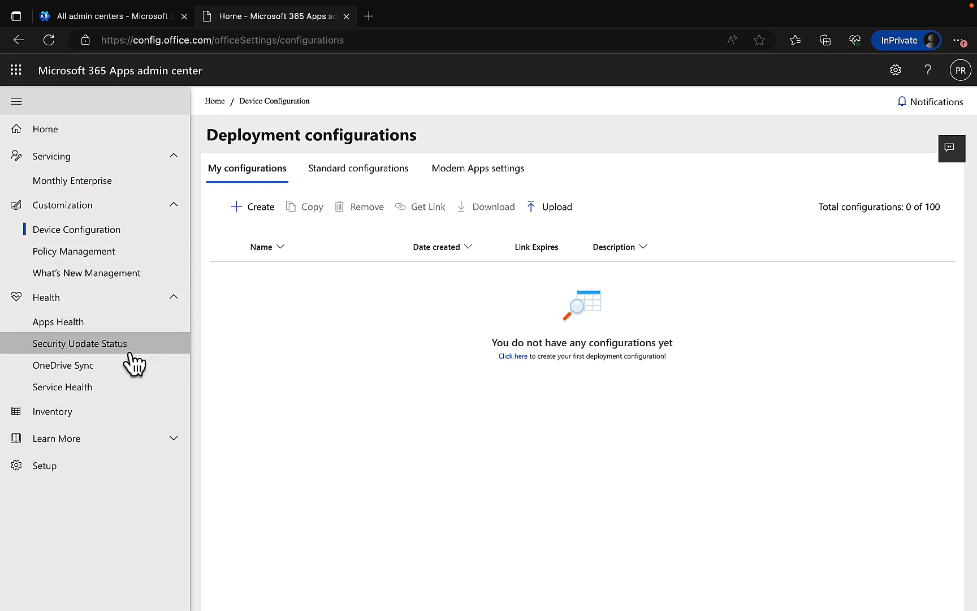
pyautogui.click(84, 368)
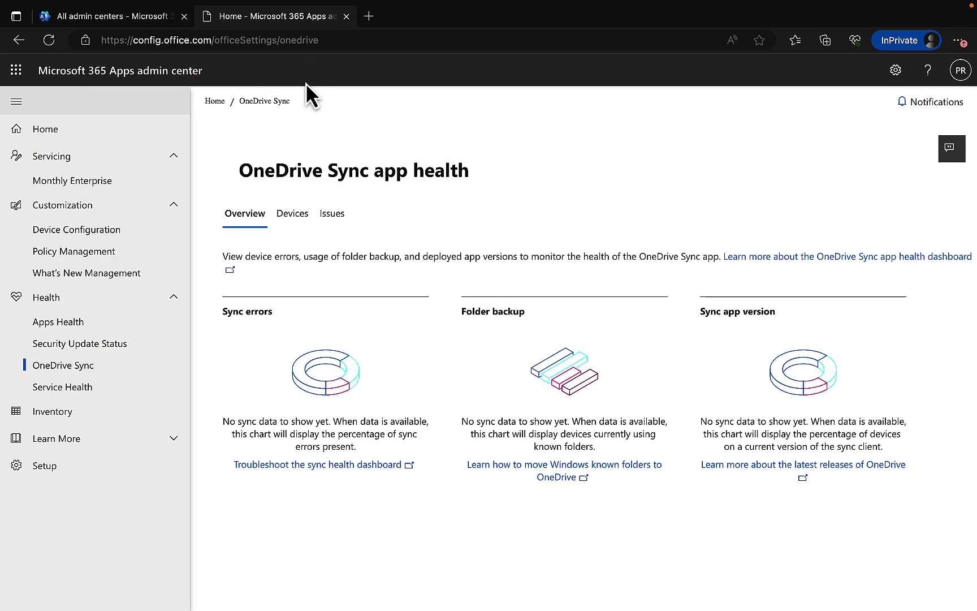
# - Close the Microsoft 365 Apps admin center, open Power Apps from the list of all admin centers and dismiss the welcome tour
pyautogui.click(346, 17)
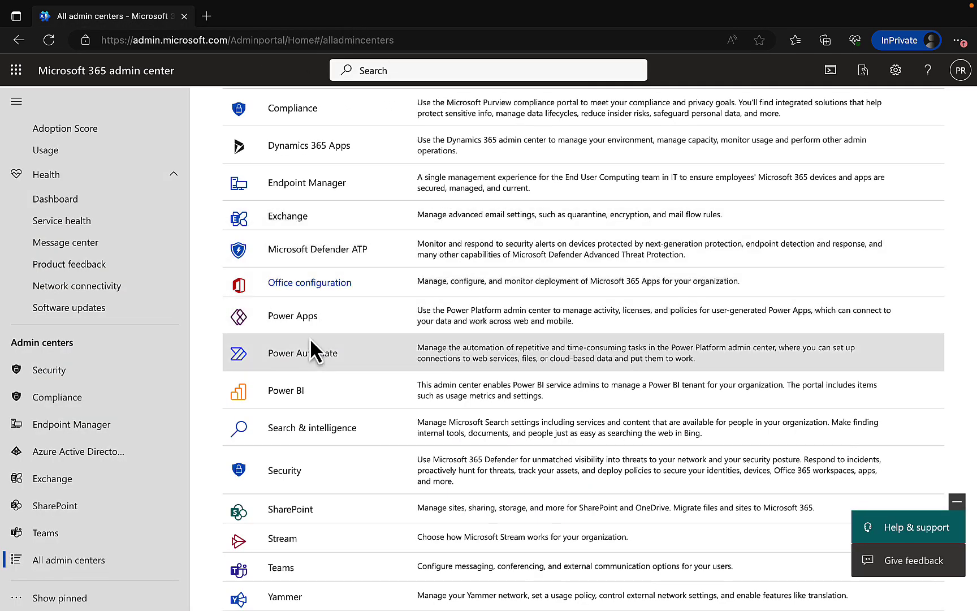
pyautogui.click(303, 318)
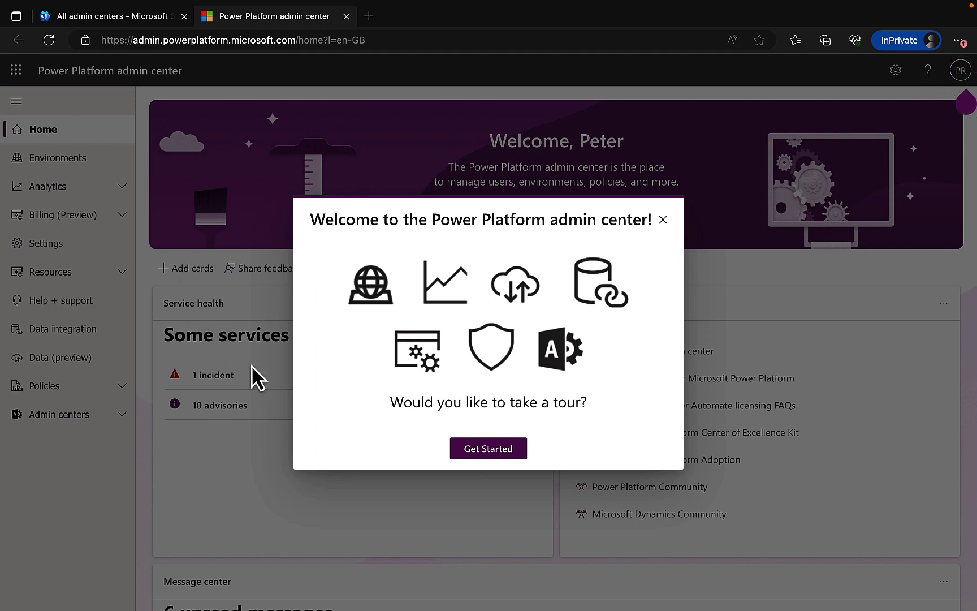
pyautogui.click(663, 220)
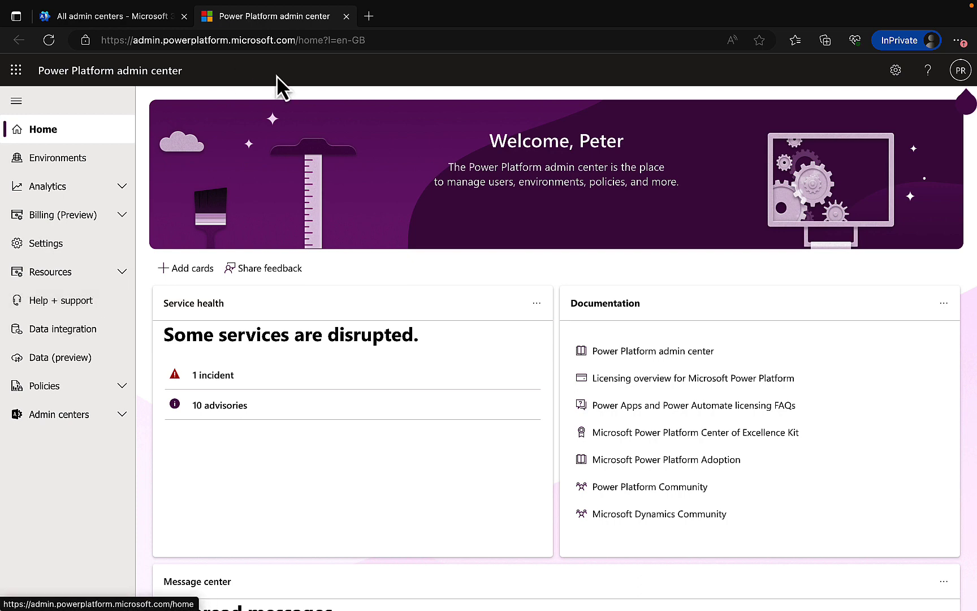
# - Close the Power Platform admin center, reopen it through the Power Automate entry and close it again
pyautogui.click(346, 16)
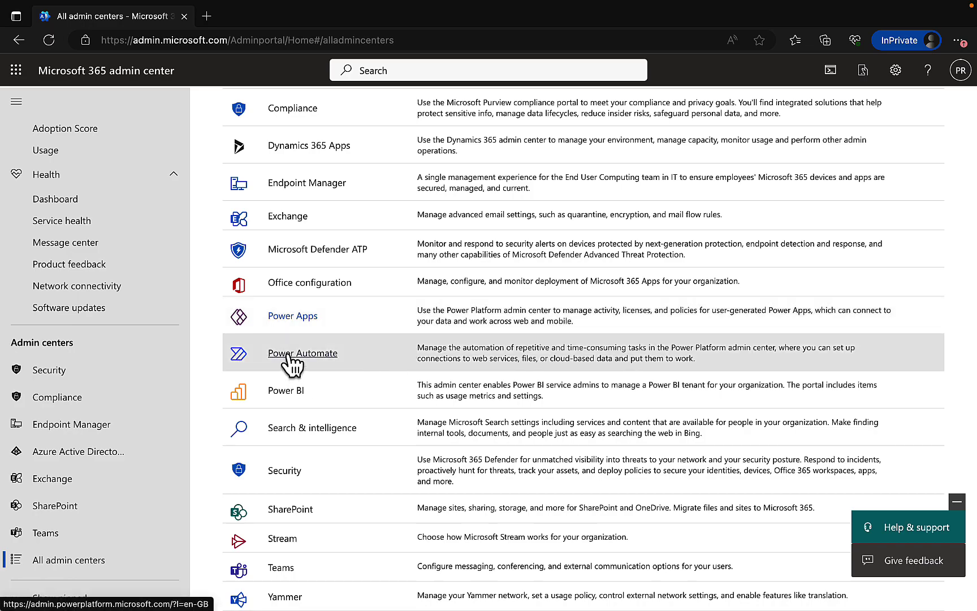
pyautogui.click(289, 354)
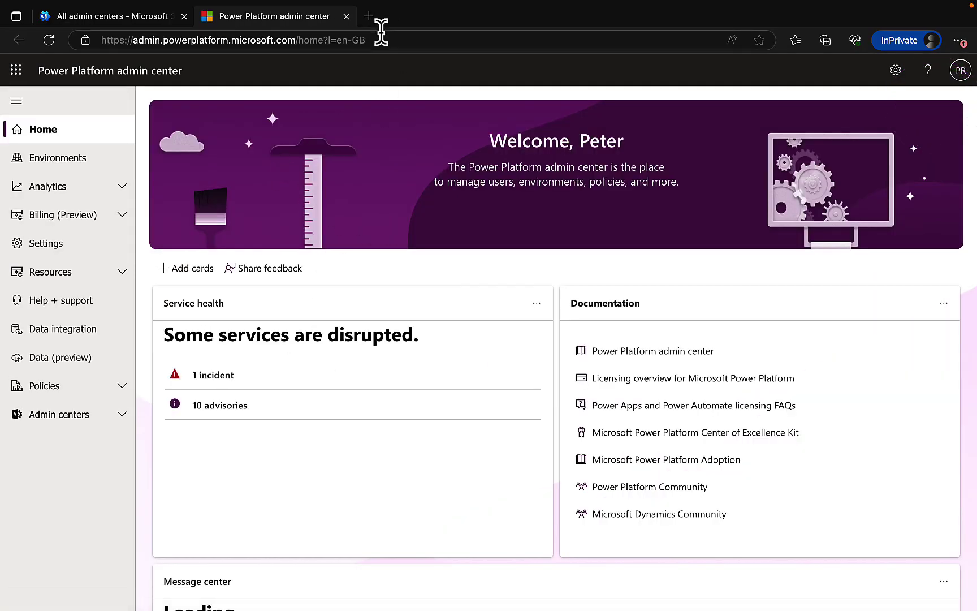
pyautogui.click(346, 15)
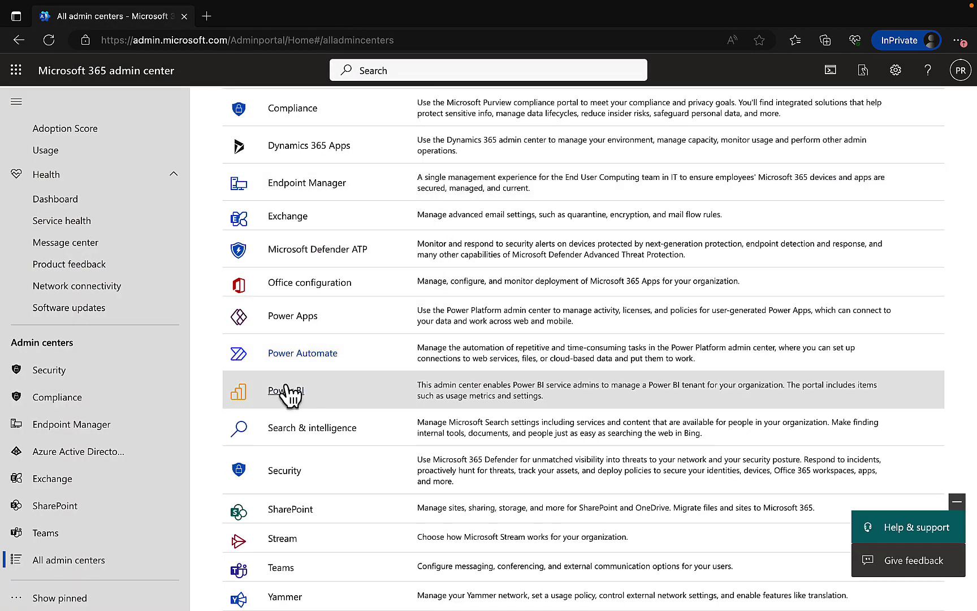
# - Open the Power BI admin portal and visit its Tenant settings, Usage metrics and Users sections
pyautogui.click(281, 394)
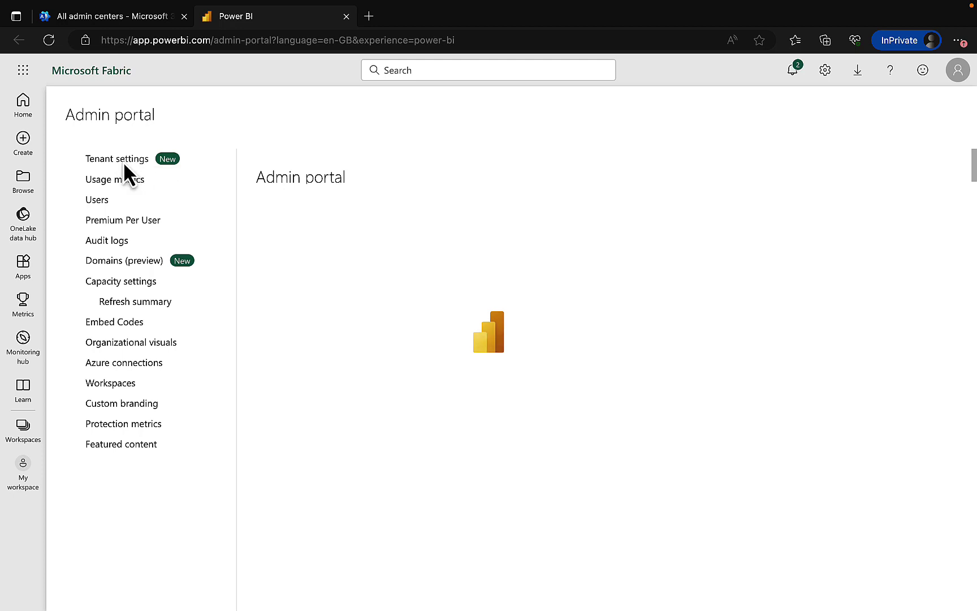
pyautogui.click(170, 159)
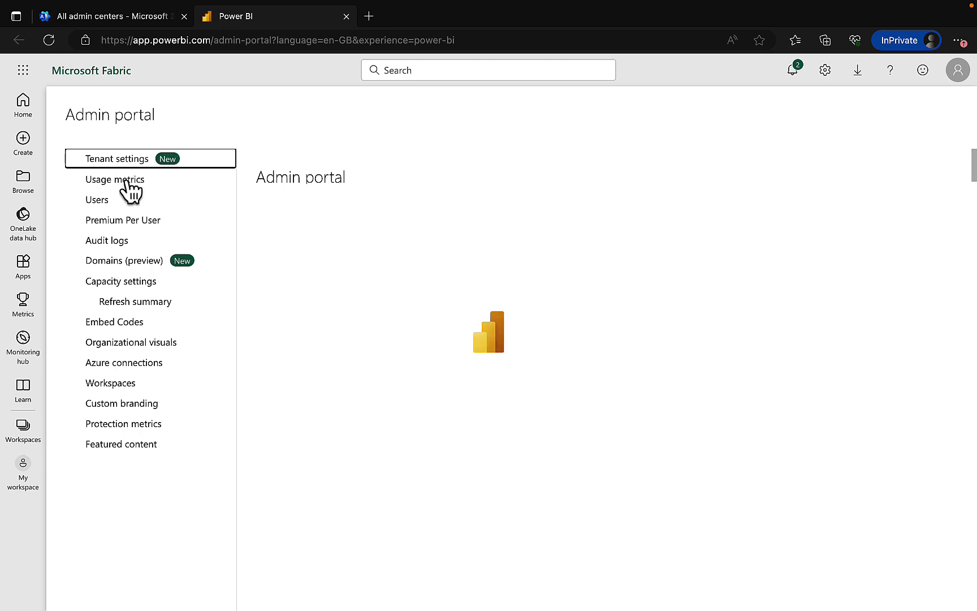
pyautogui.click(115, 182)
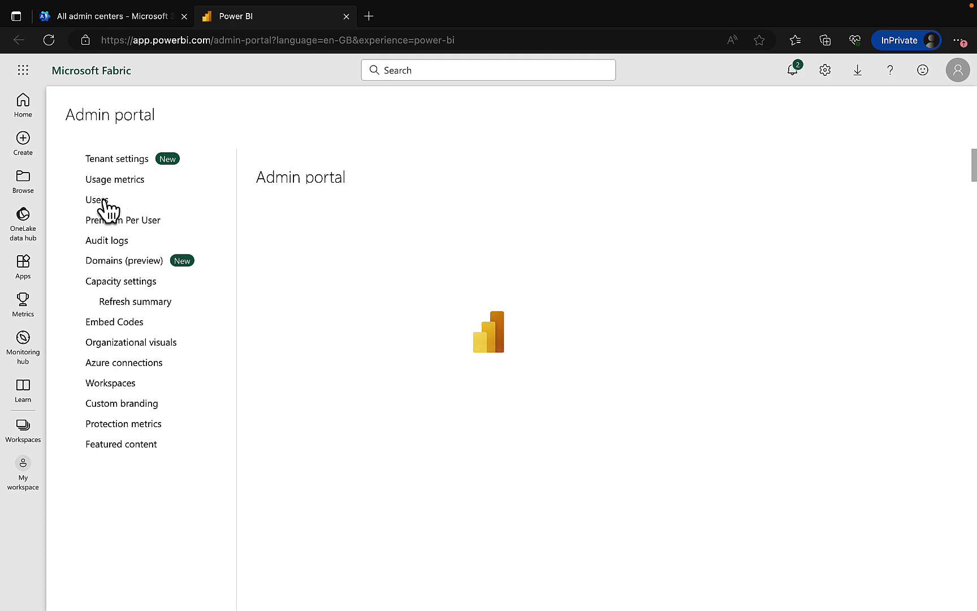
pyautogui.click(104, 201)
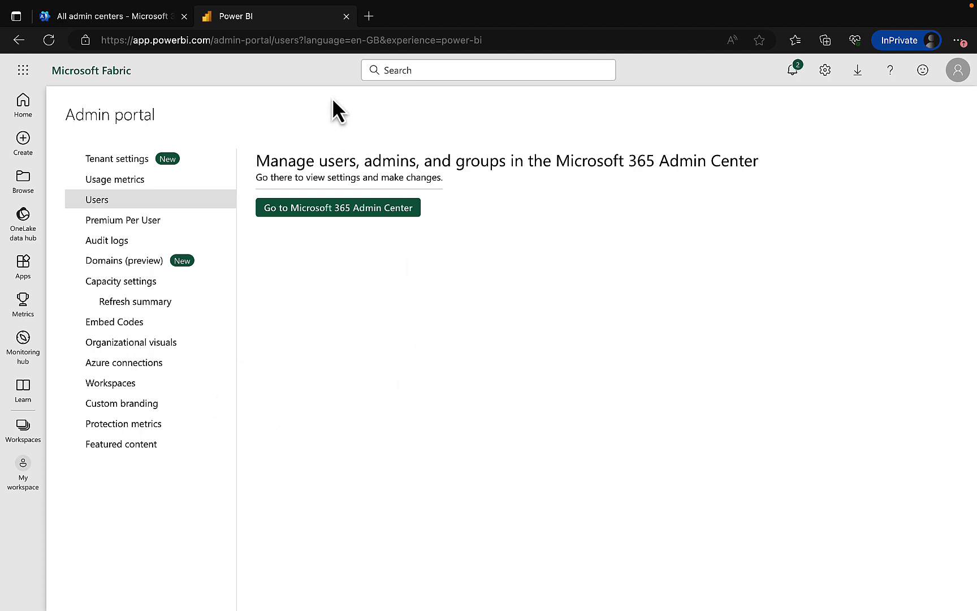
# - Close the Power BI portal, open Search & intelligence from the admin centers list and dismiss its introduction
pyautogui.click(346, 16)
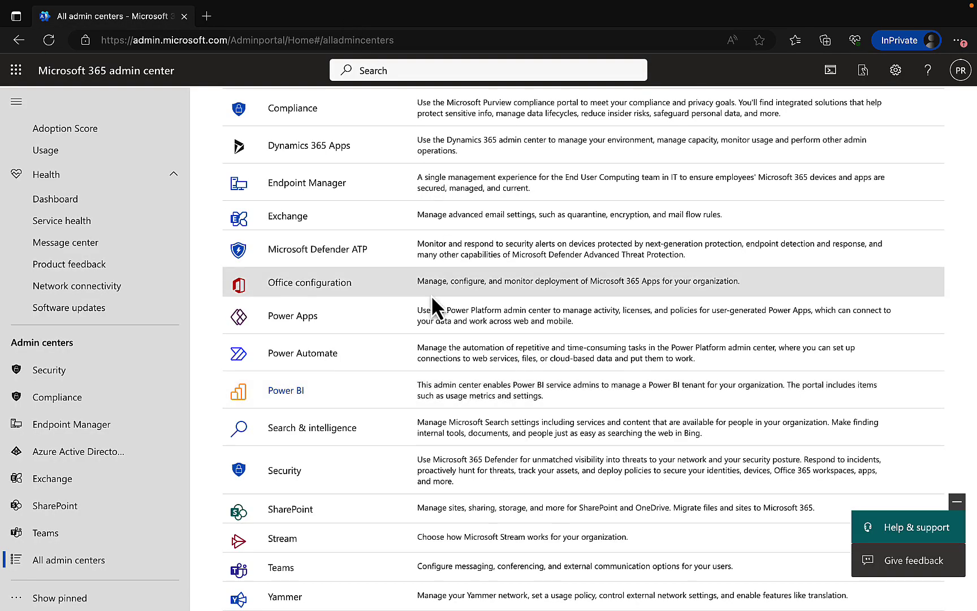
pyautogui.click(289, 427)
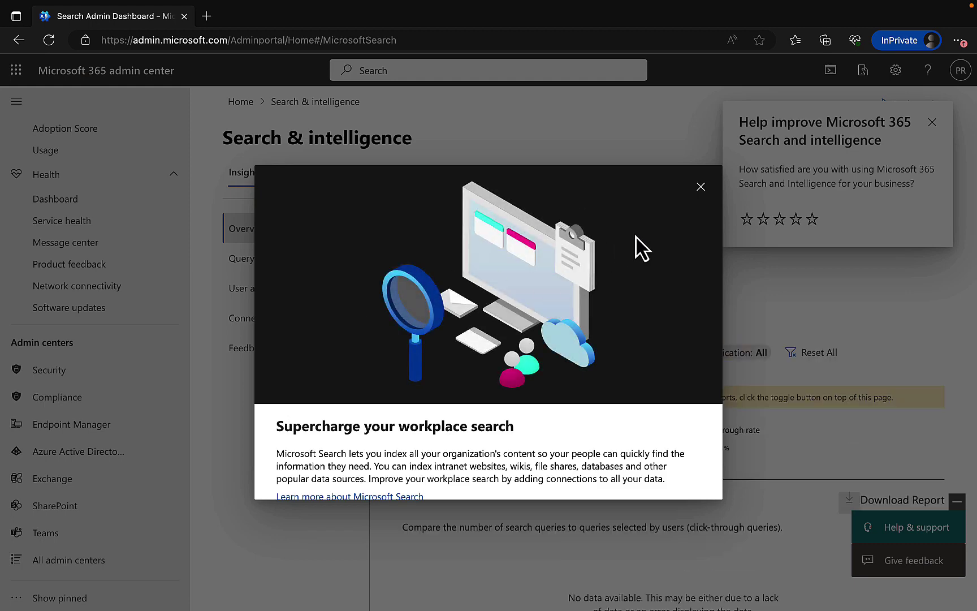
pyautogui.click(701, 187)
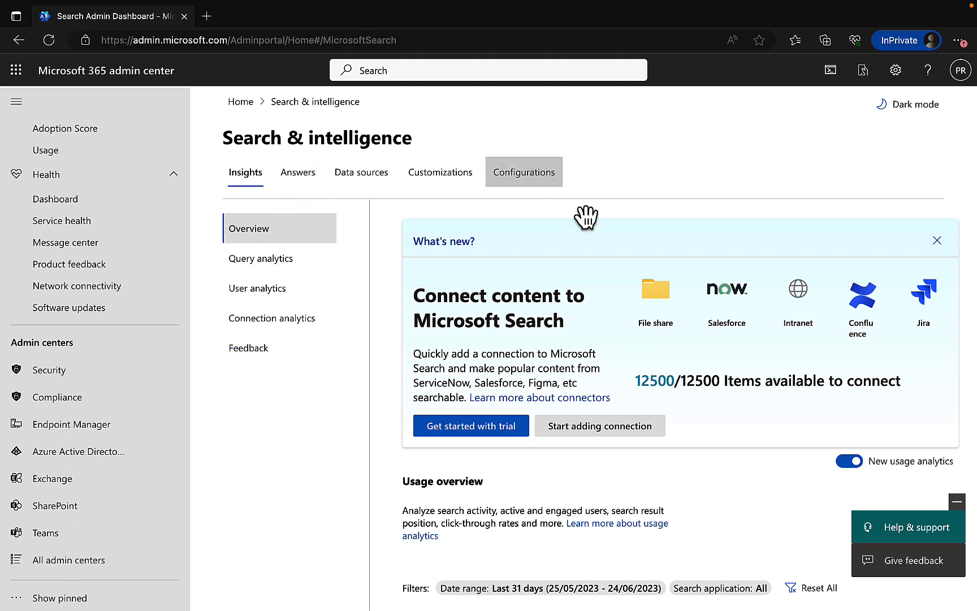
# - Look through the Search & intelligence Insights overview, including the connector promotion and the usage statistics
pyautogui.scroll(-1, 663, 473)
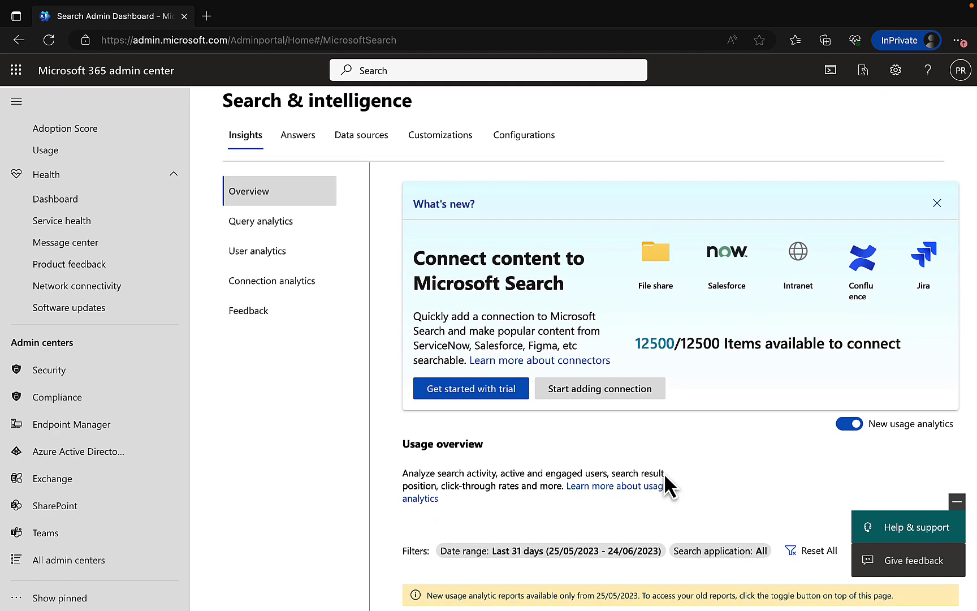
pyautogui.scroll(-1, 664, 472)
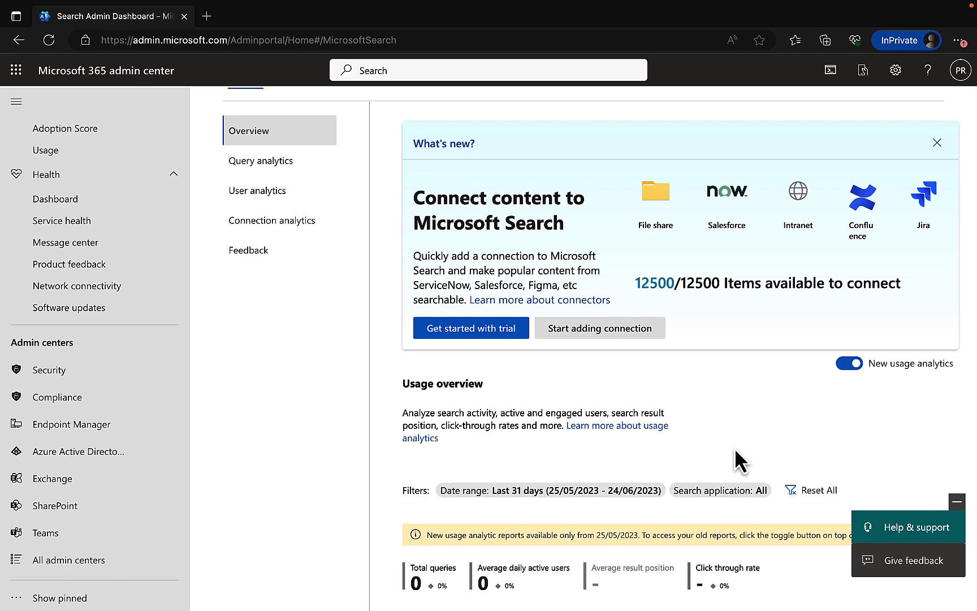
pyautogui.scroll(1, 735, 458)
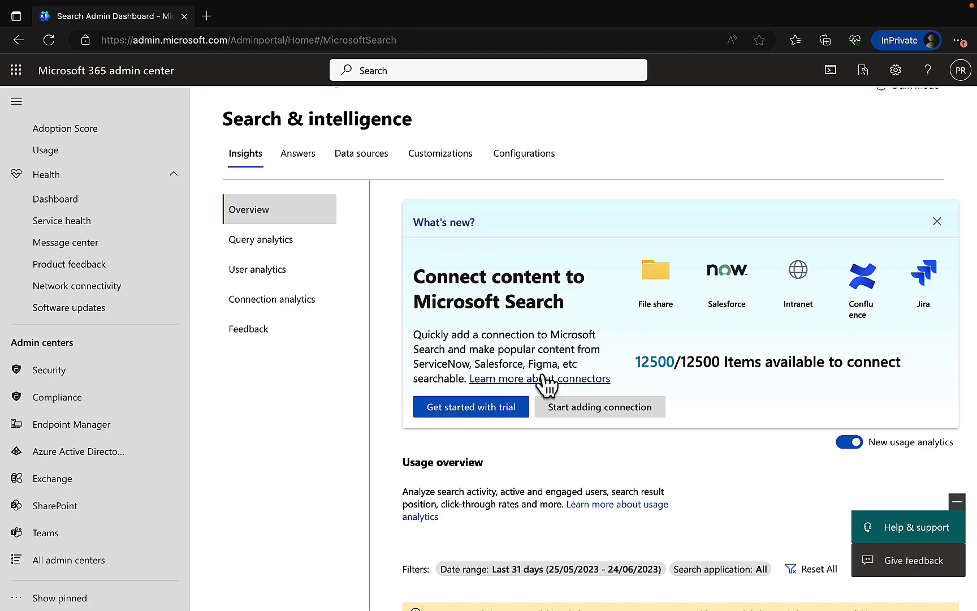
pyautogui.scroll(-1, 650, 422)
pyautogui.scroll(2, 649, 422)
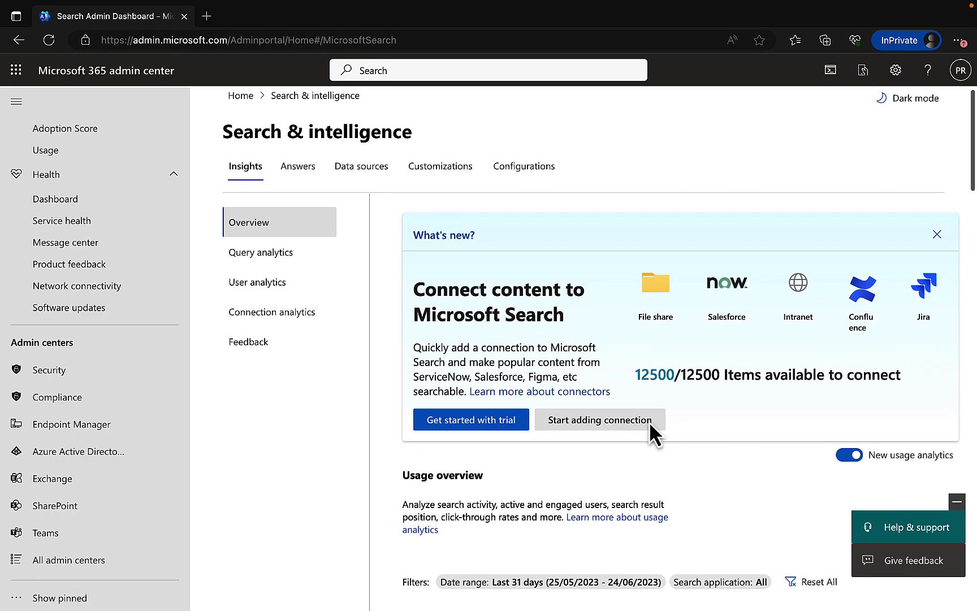
pyautogui.scroll(-4, 649, 425)
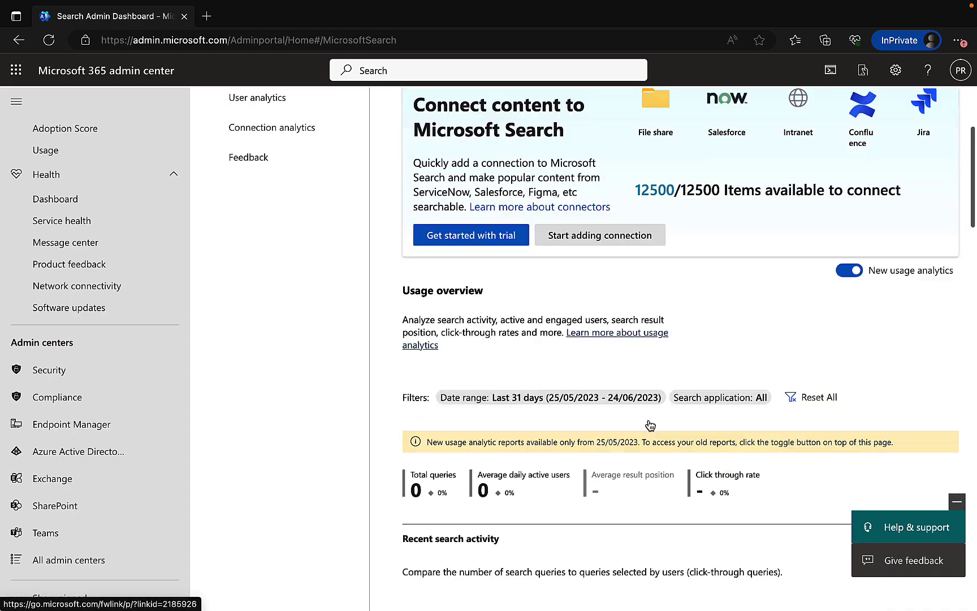
pyautogui.scroll(4, 650, 426)
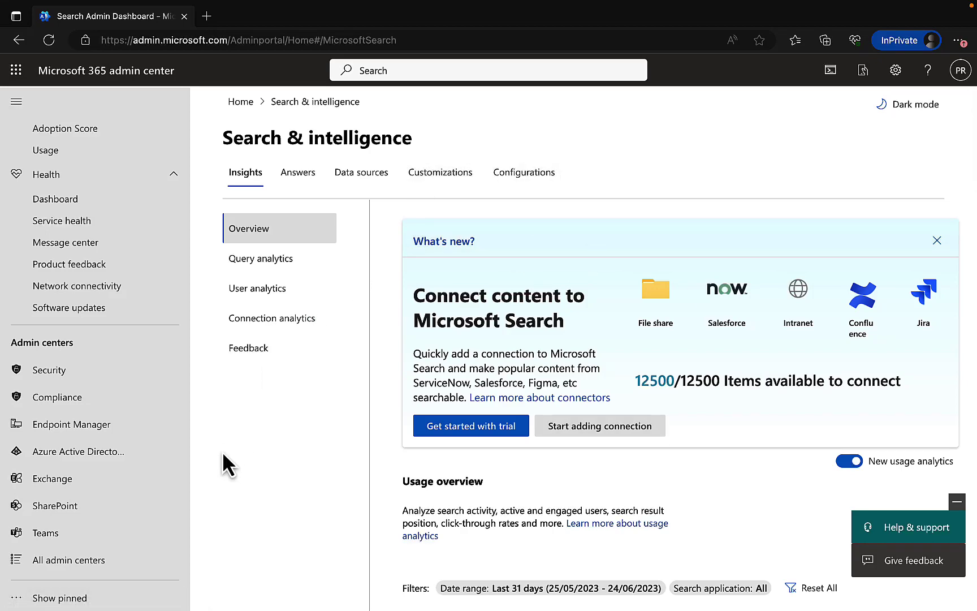
pyautogui.scroll(-1, 222, 451)
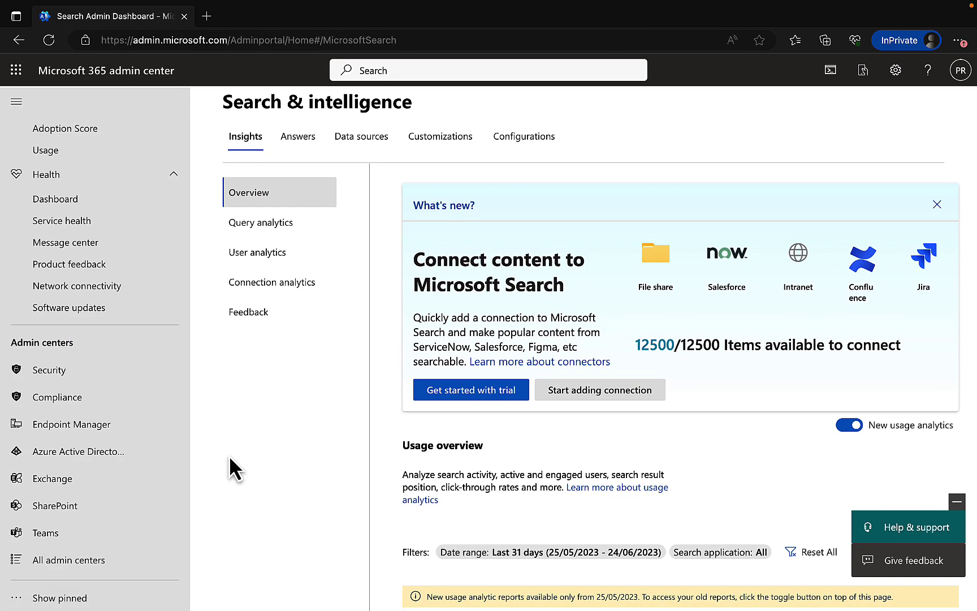
# - Return to the list of all admin centers, open the SharePoint admin center and view its active and deleted sites
pyautogui.click(91, 561)
pyautogui.scroll(-4, 463, 404)
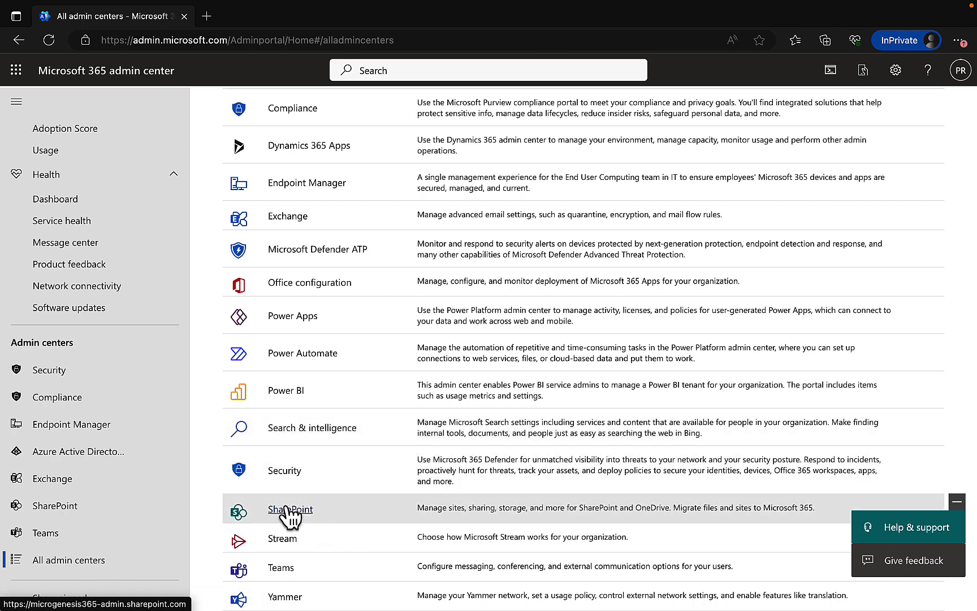
pyautogui.click(288, 509)
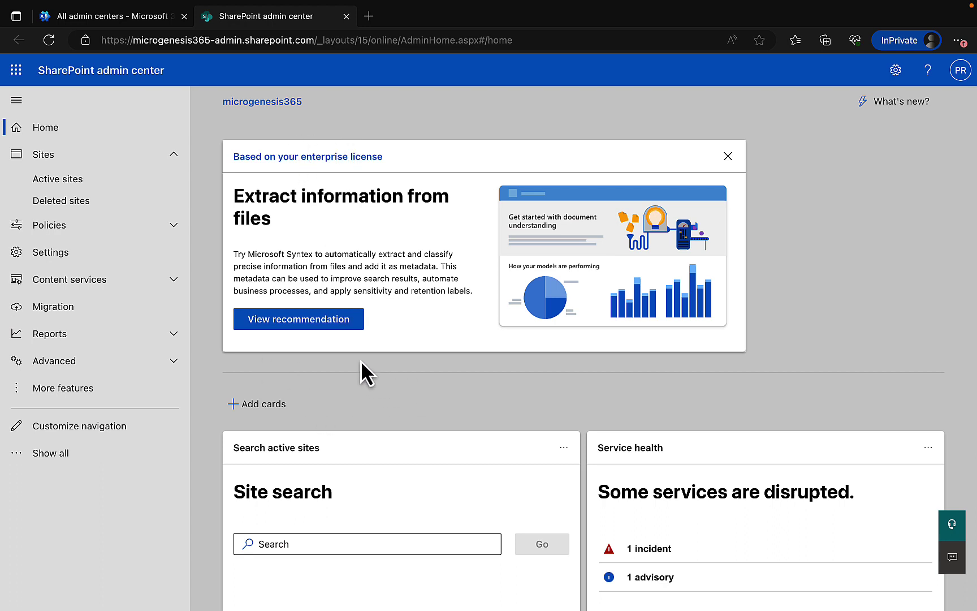
pyautogui.click(85, 178)
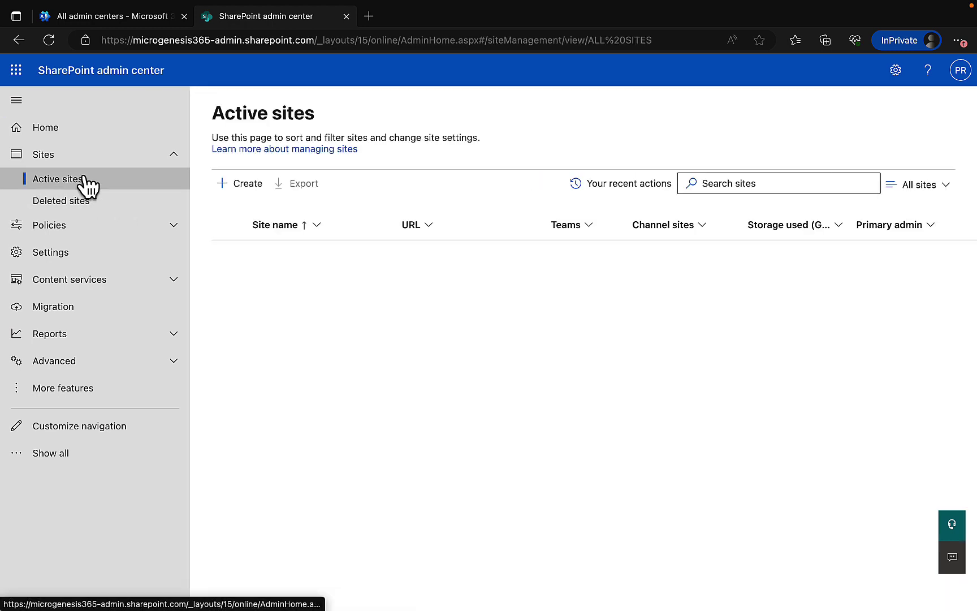
pyautogui.click(67, 202)
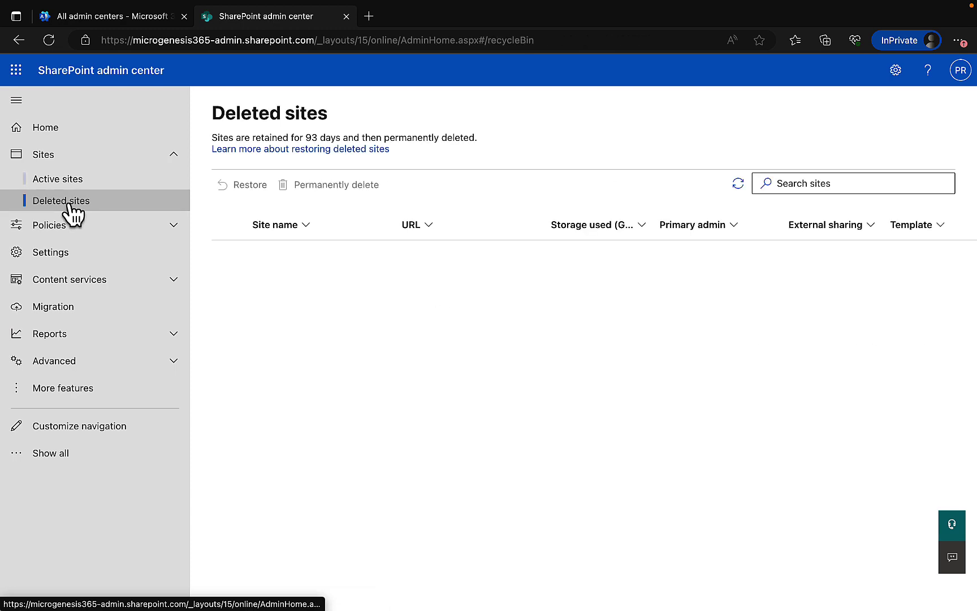
# - Review the SharePoint Sharing policy from external sharing to other settings, then show the Access control policies
pyautogui.click(60, 226)
pyautogui.click(68, 258)
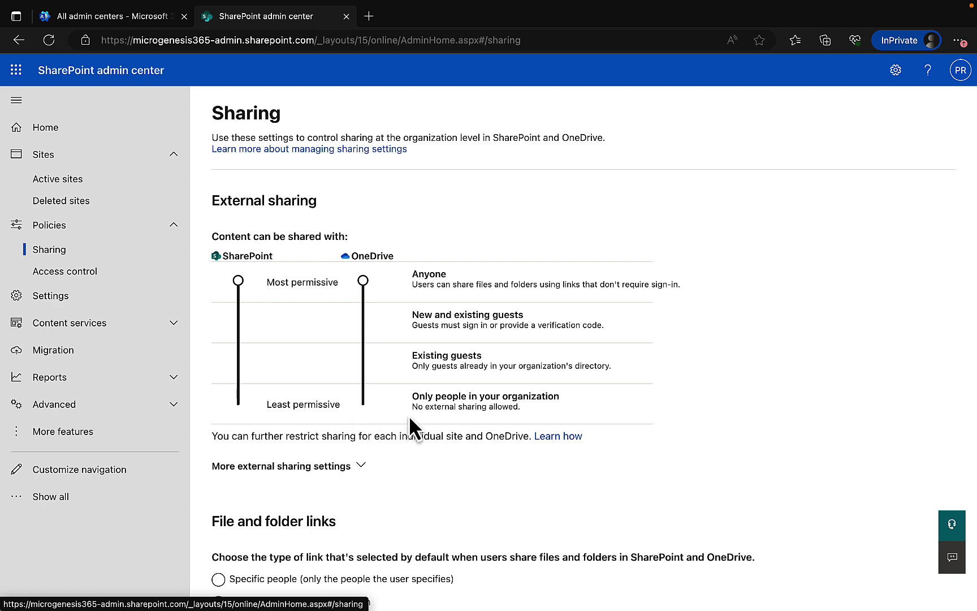
pyautogui.scroll(-5, 473, 456)
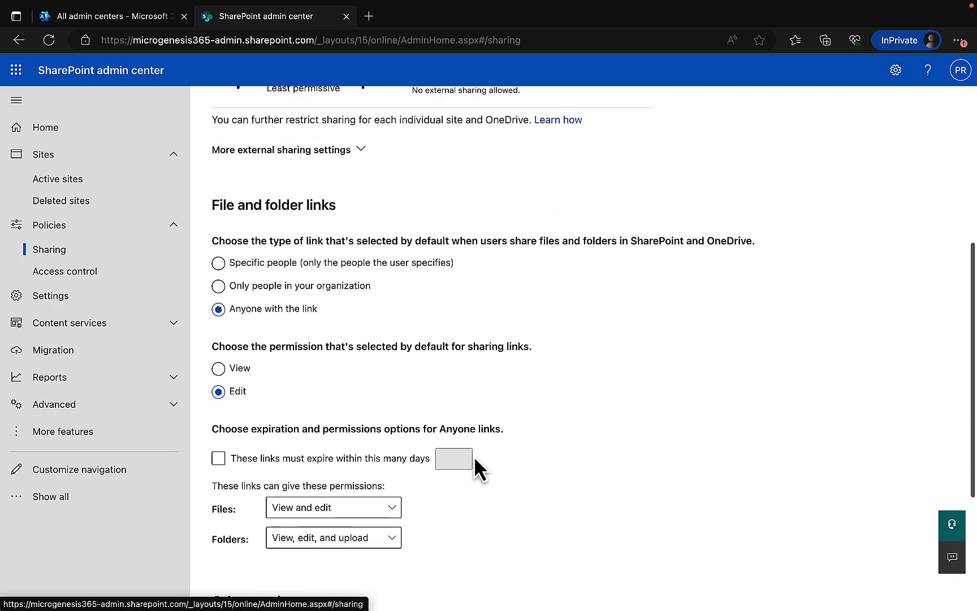
pyautogui.scroll(-2, 568, 339)
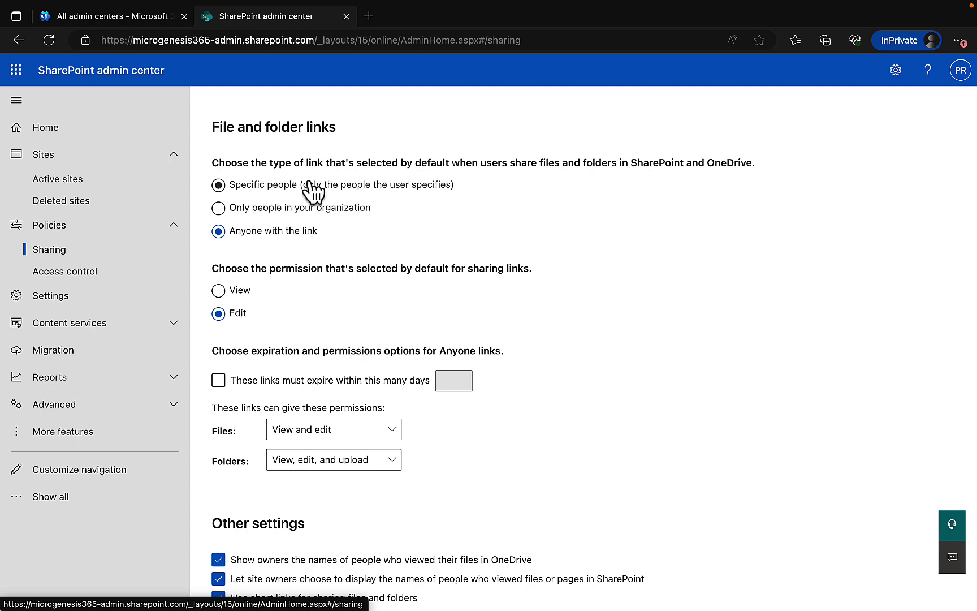
pyautogui.scroll(-3, 323, 308)
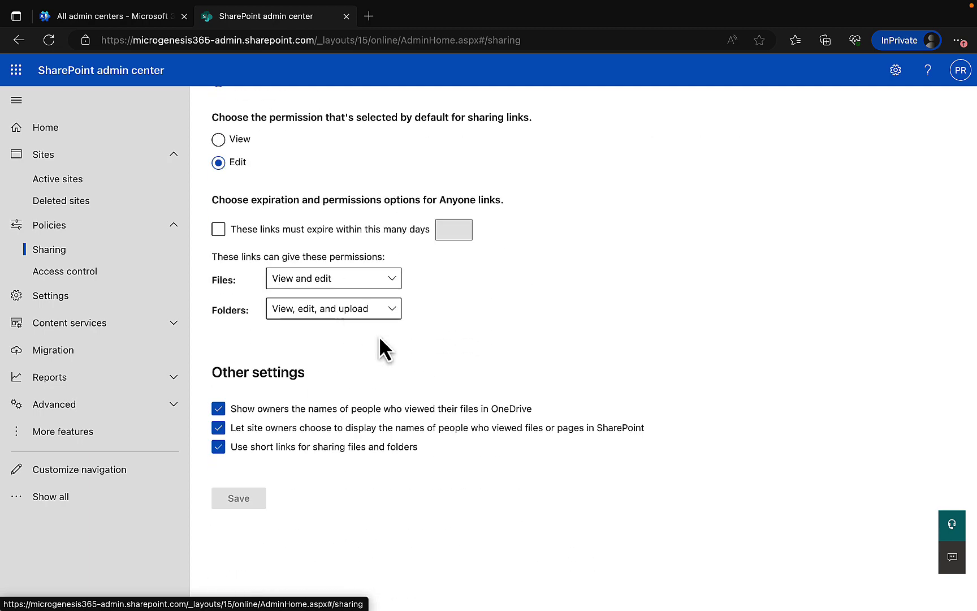
pyautogui.click(99, 272)
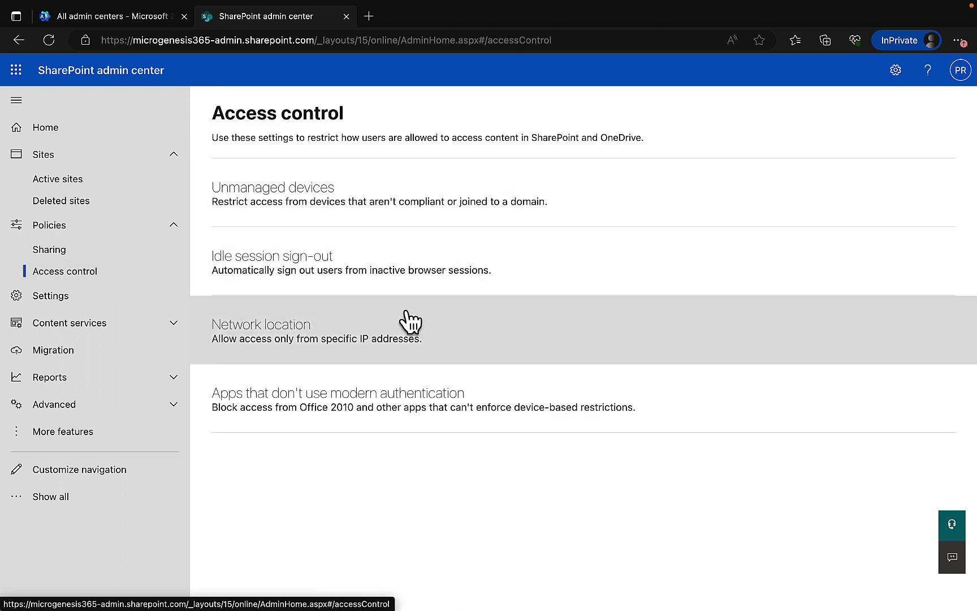
# - View the SharePoint Settings page, expand Content services and open the Migration page
pyautogui.click(116, 304)
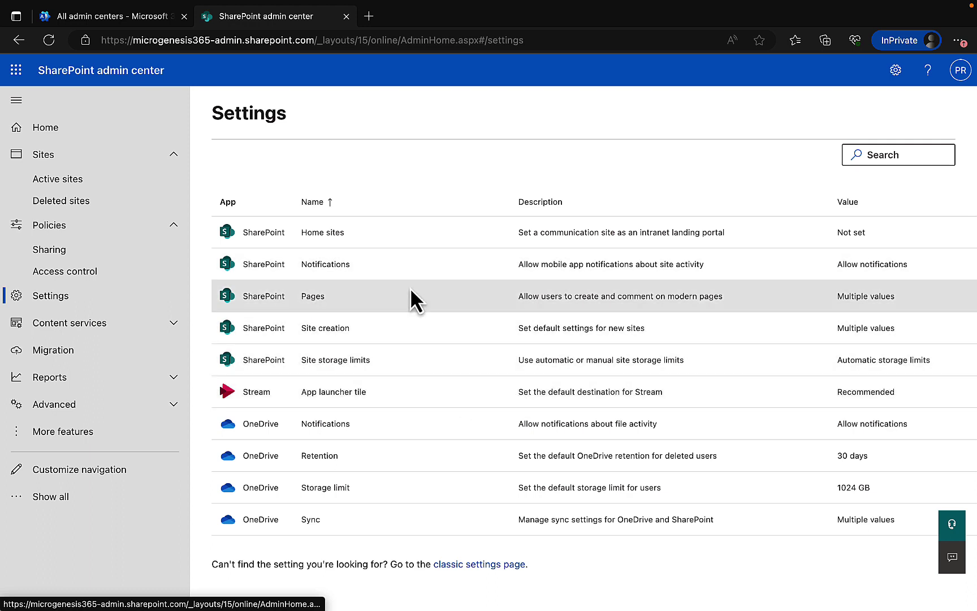
pyautogui.click(175, 325)
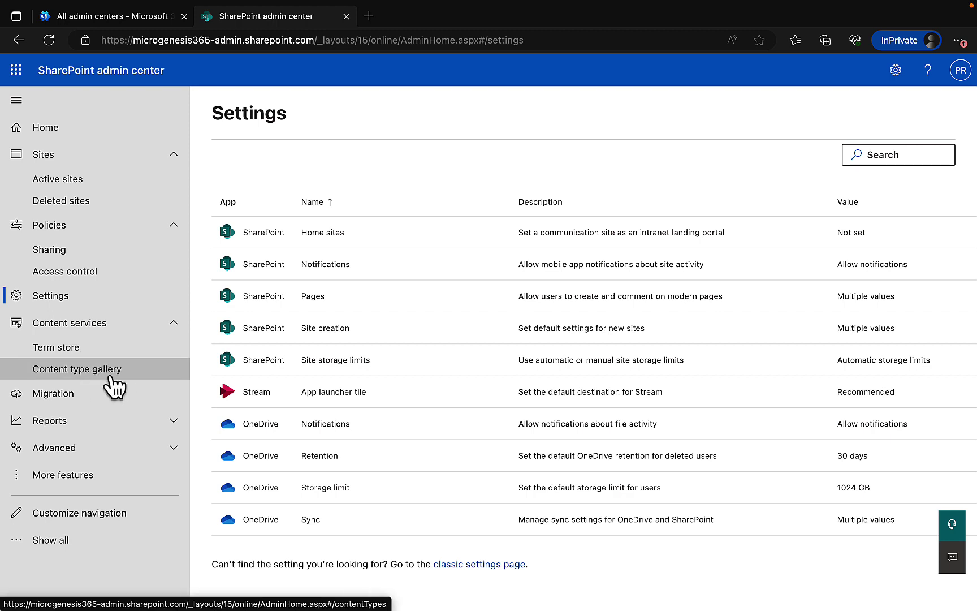
pyautogui.click(80, 399)
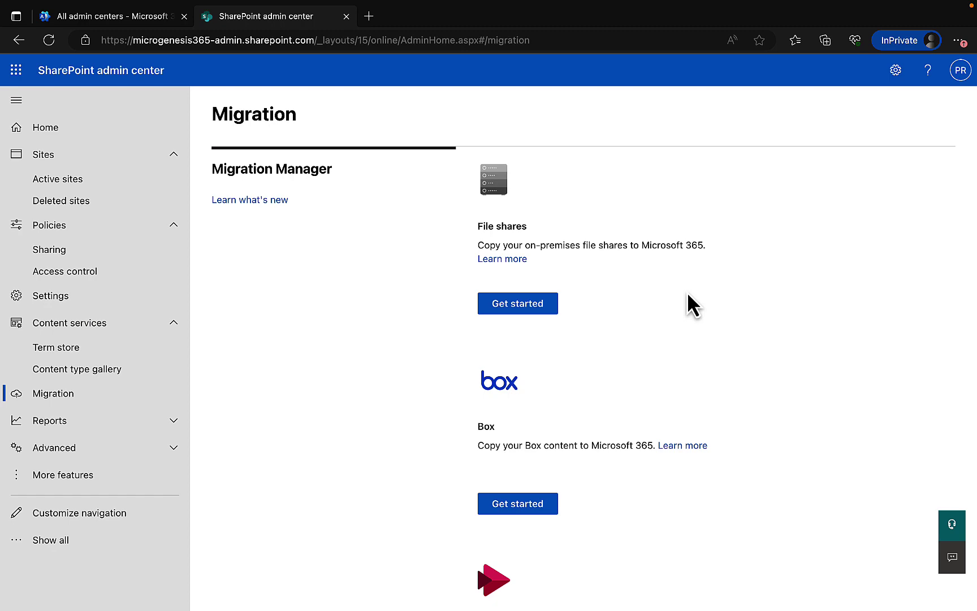
# - Review the Migration Manager sources and other migration solutions on the SharePoint Migration page, then expand the Reports section
pyautogui.scroll(-5, 708, 447)
pyautogui.scroll(-1, 707, 447)
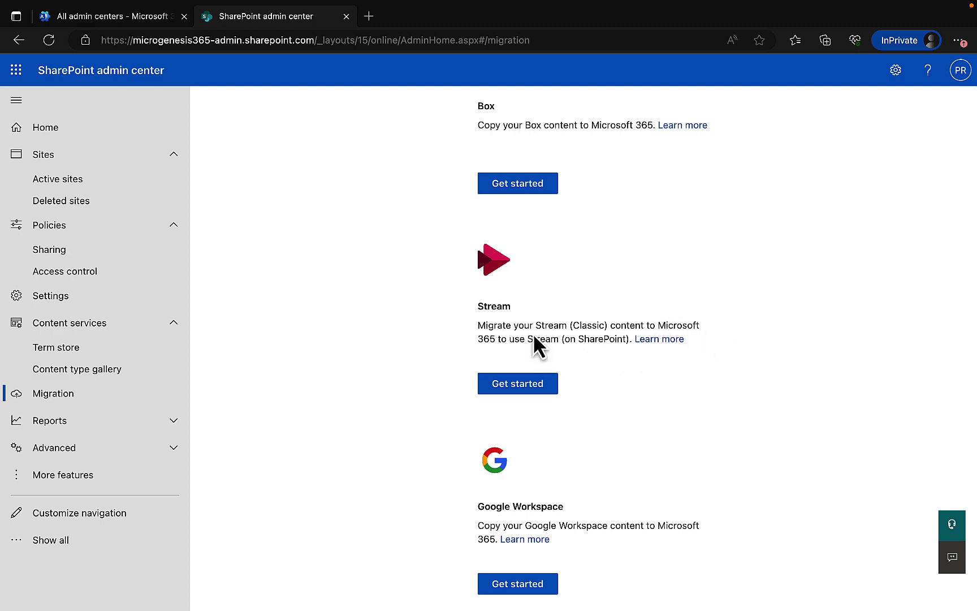
pyautogui.scroll(-3, 660, 369)
pyautogui.scroll(-6, 686, 388)
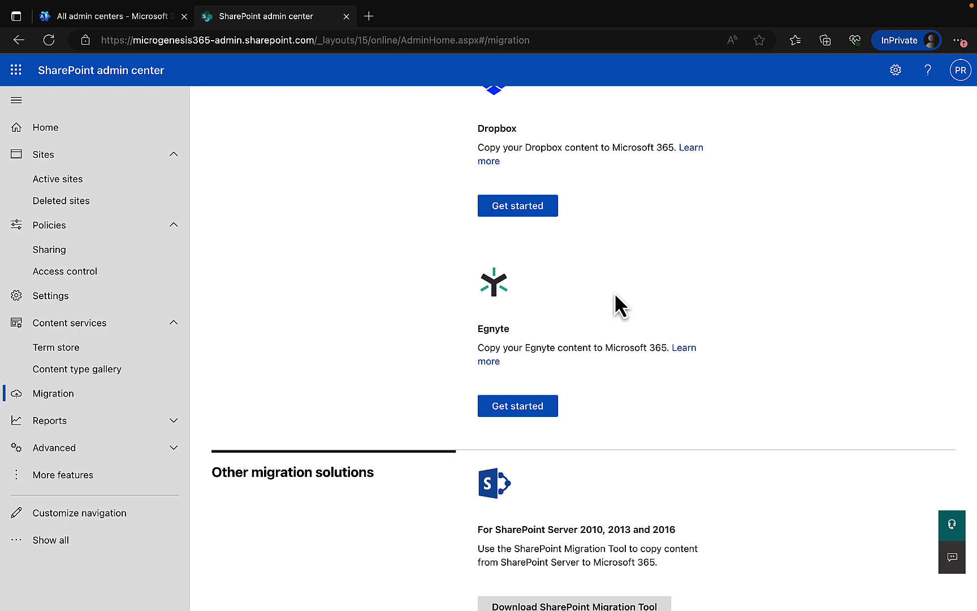
pyautogui.scroll(-1, 620, 306)
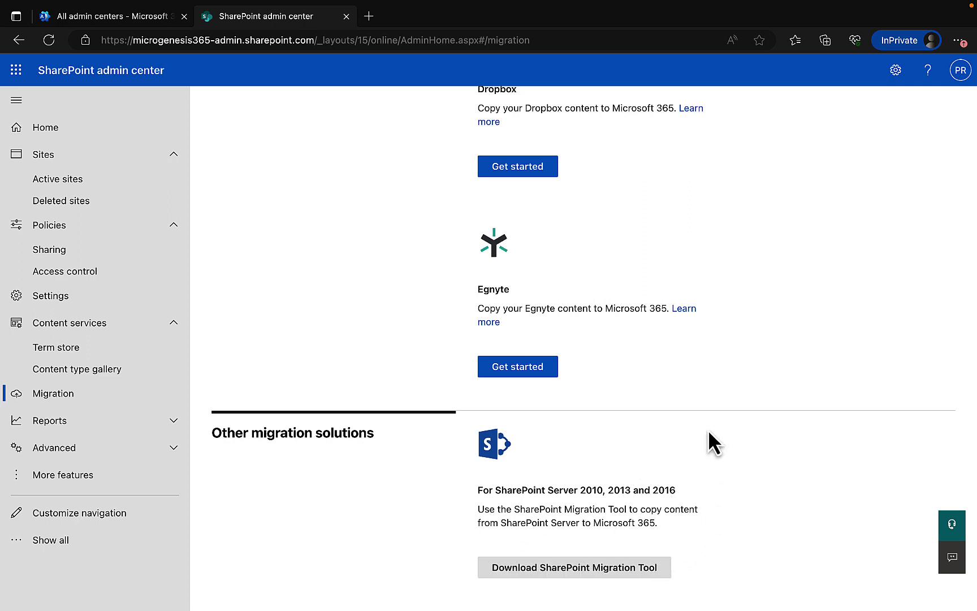
pyautogui.scroll(15, 708, 442)
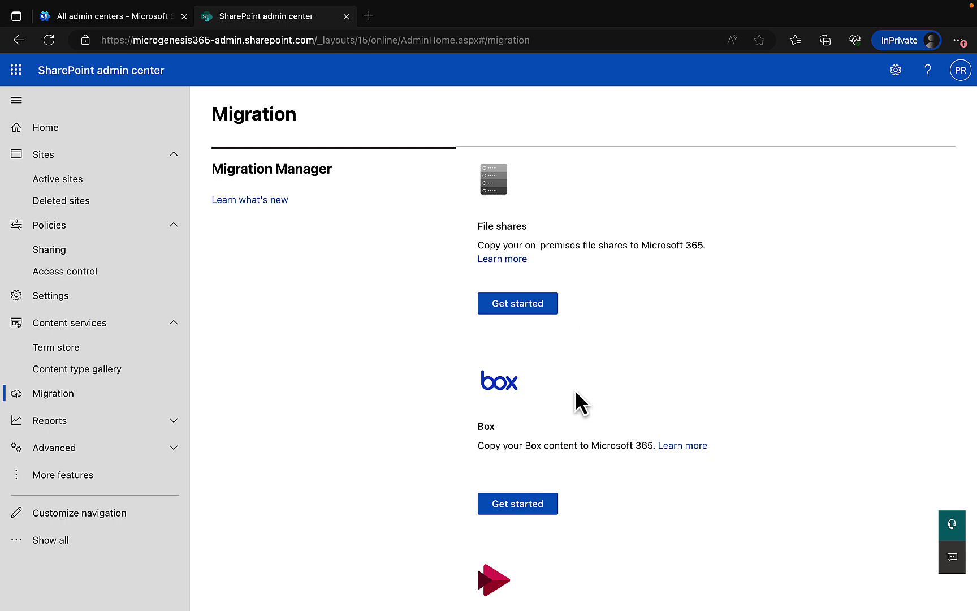
pyautogui.click(173, 421)
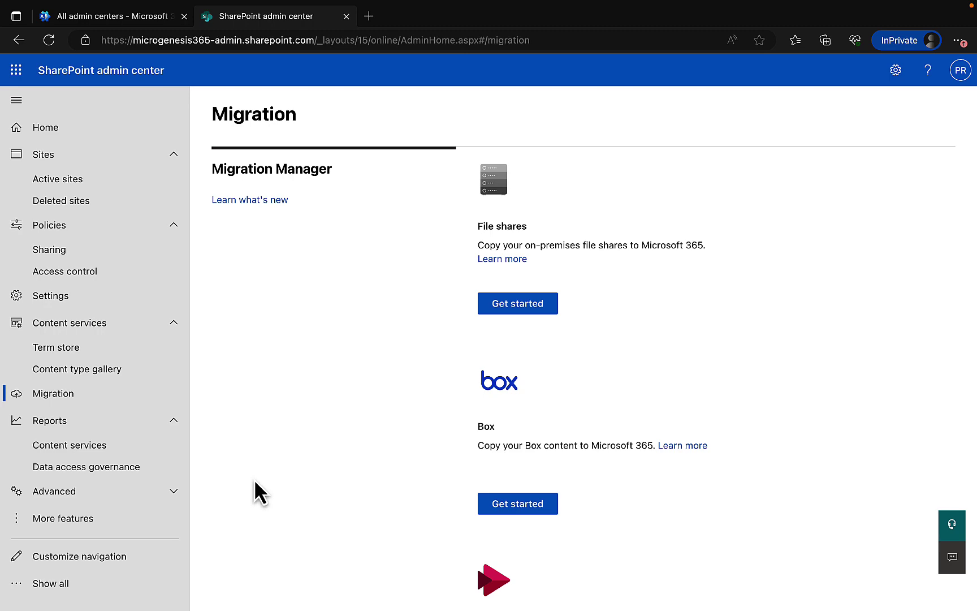
# - Leave SharePoint, open the Stream admin center to view its migration page, and return to the list of all admin centers
pyautogui.click(346, 17)
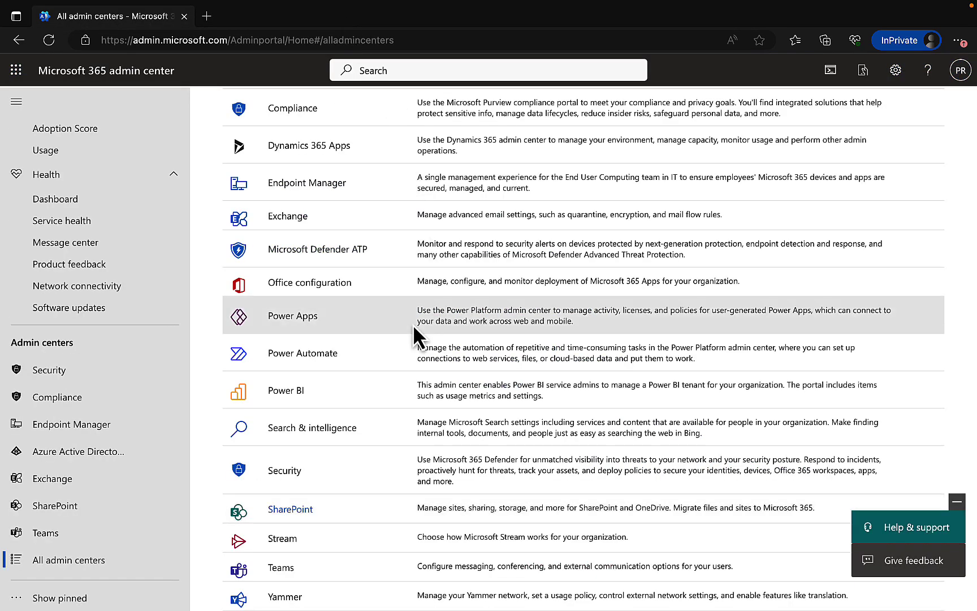
pyautogui.click(290, 536)
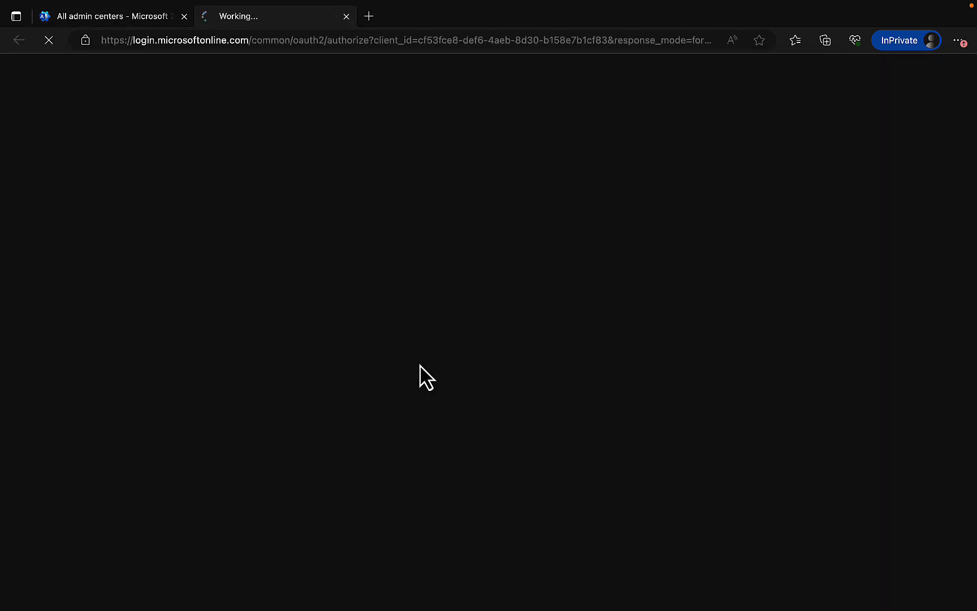
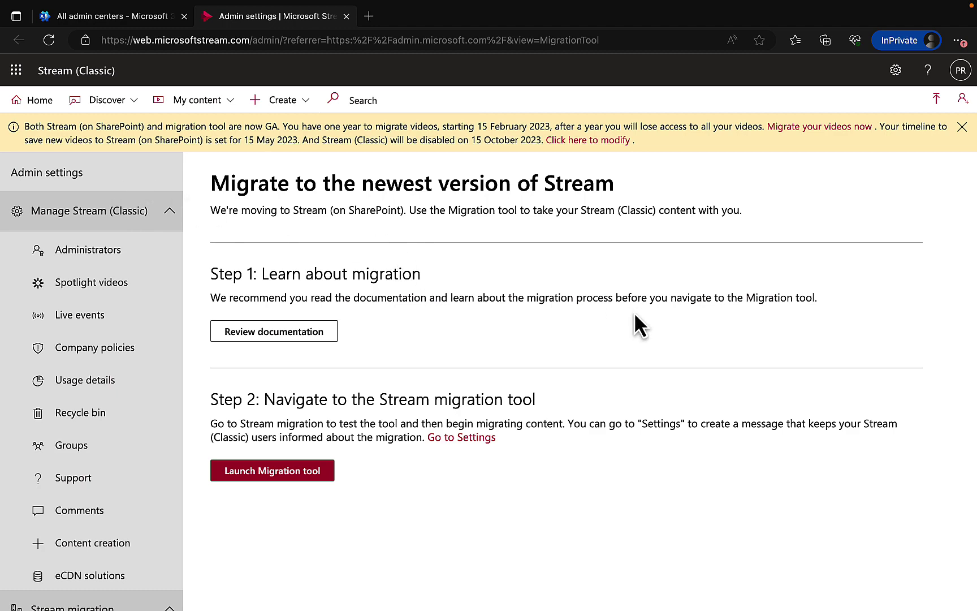
pyautogui.click(346, 17)
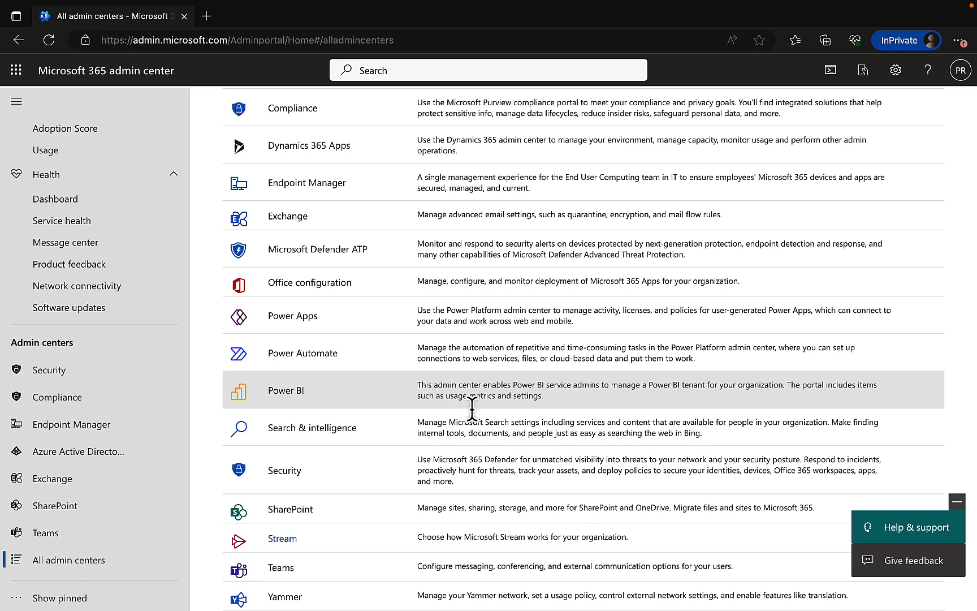
# - Open the Teams admin center and expand the Teams, Users and Teams devices sections to look through their pages
pyautogui.click(281, 570)
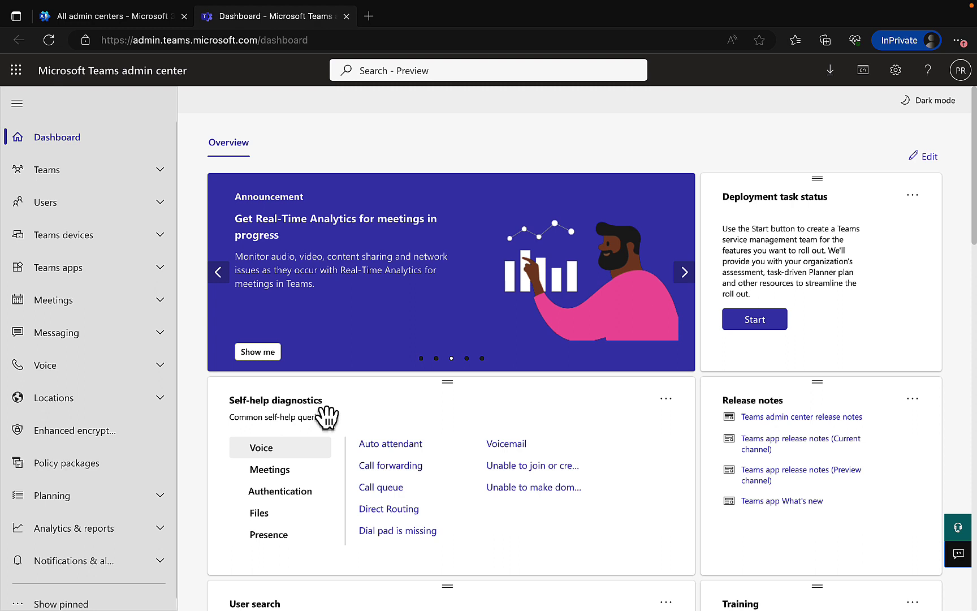
pyautogui.click(159, 173)
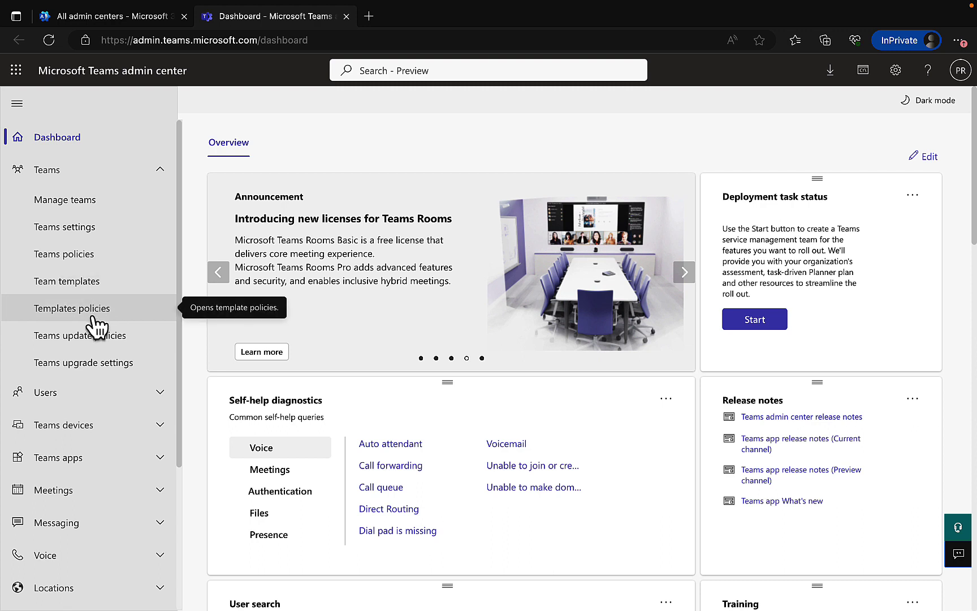
pyautogui.scroll(-4, 96, 327)
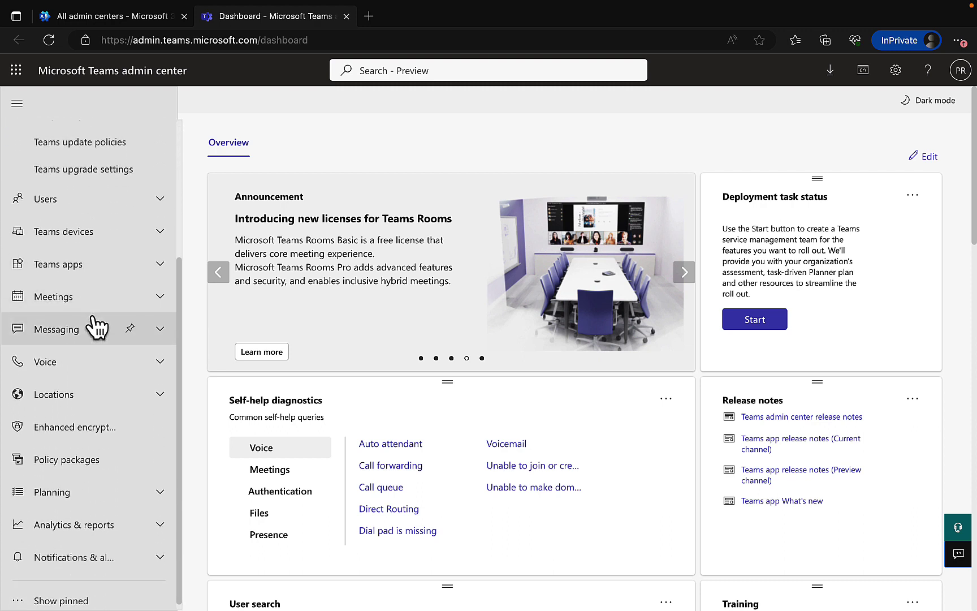
pyautogui.click(156, 199)
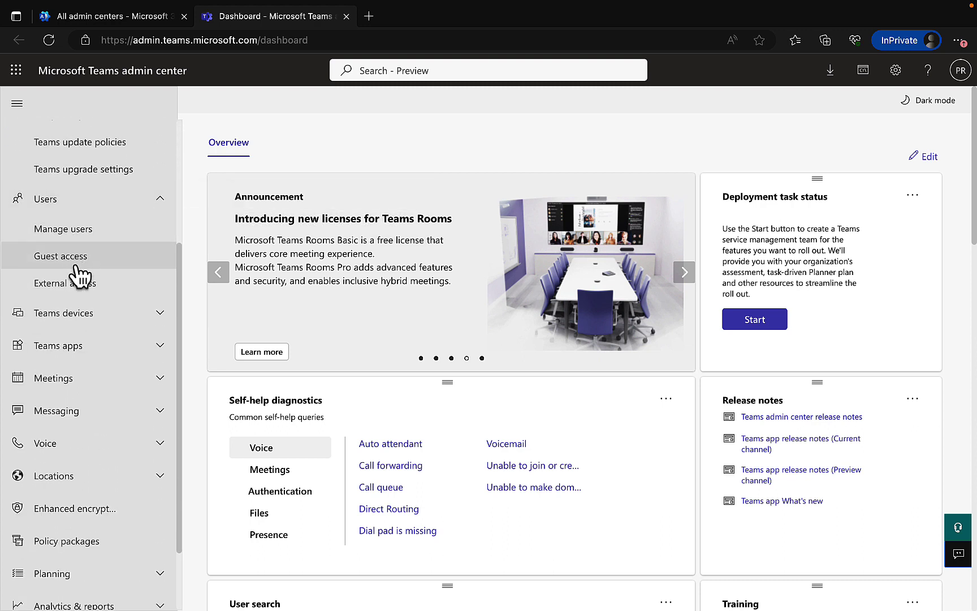
pyautogui.scroll(-2, 92, 291)
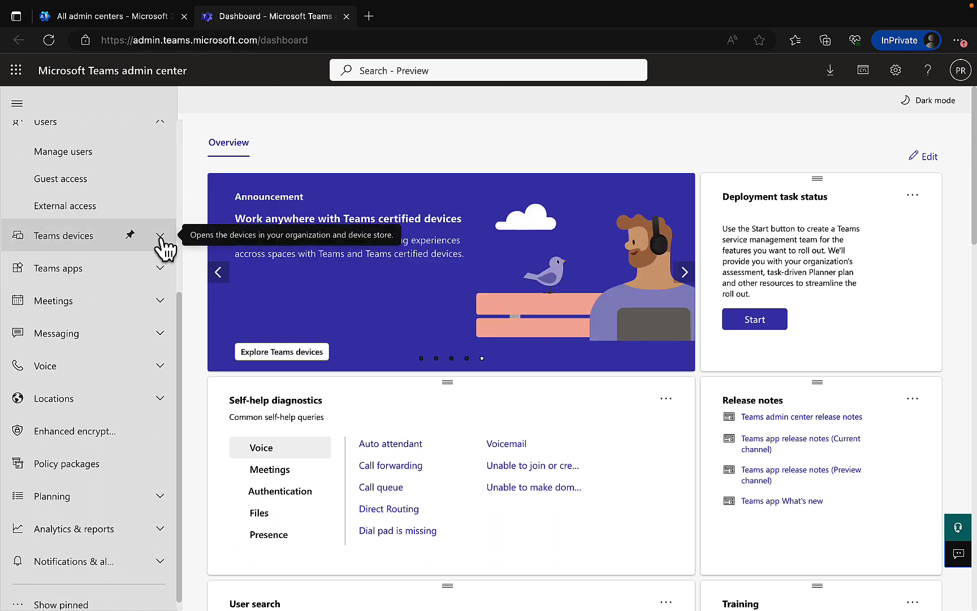
pyautogui.click(161, 238)
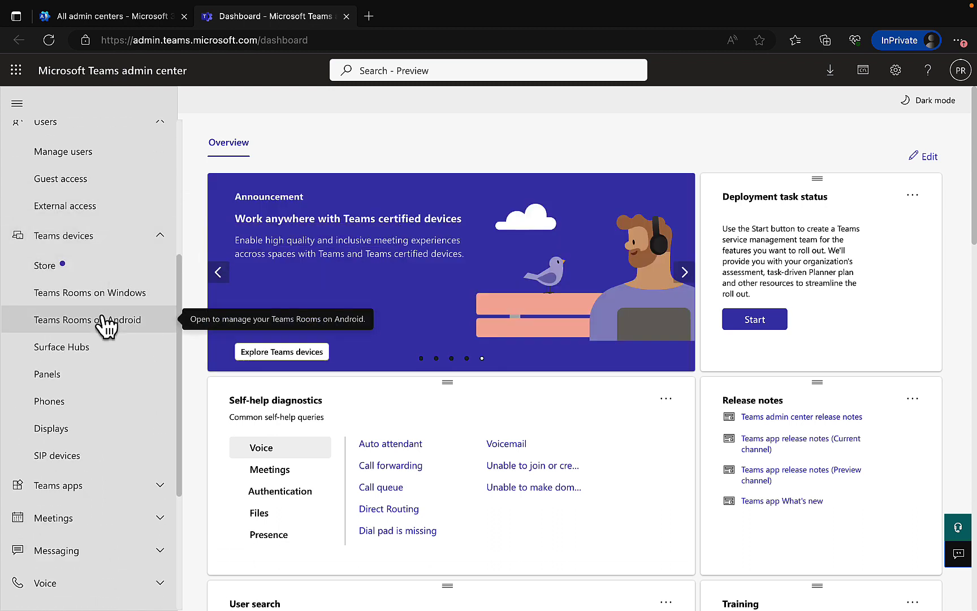
pyautogui.scroll(-2, 97, 338)
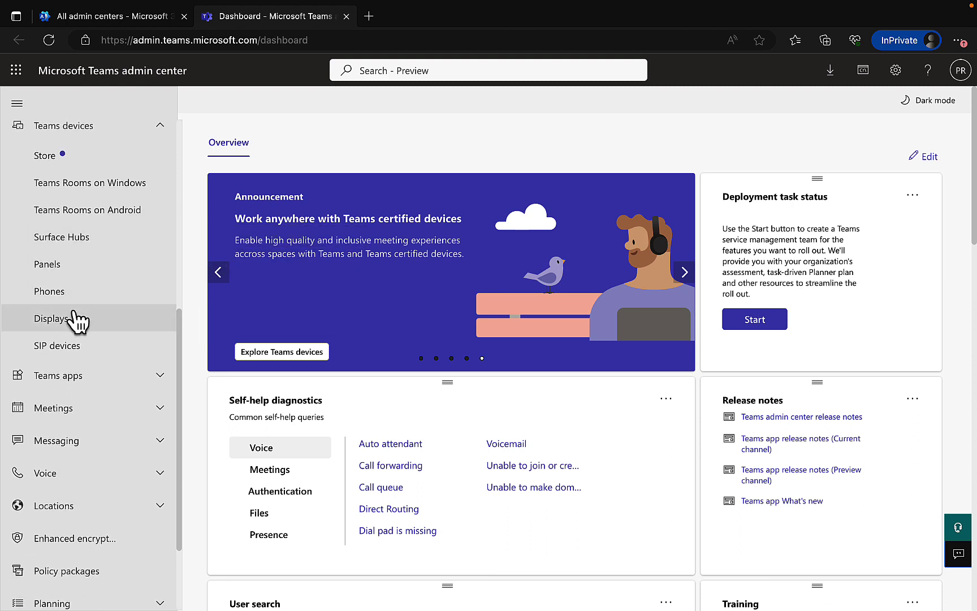
pyautogui.scroll(-1, 79, 356)
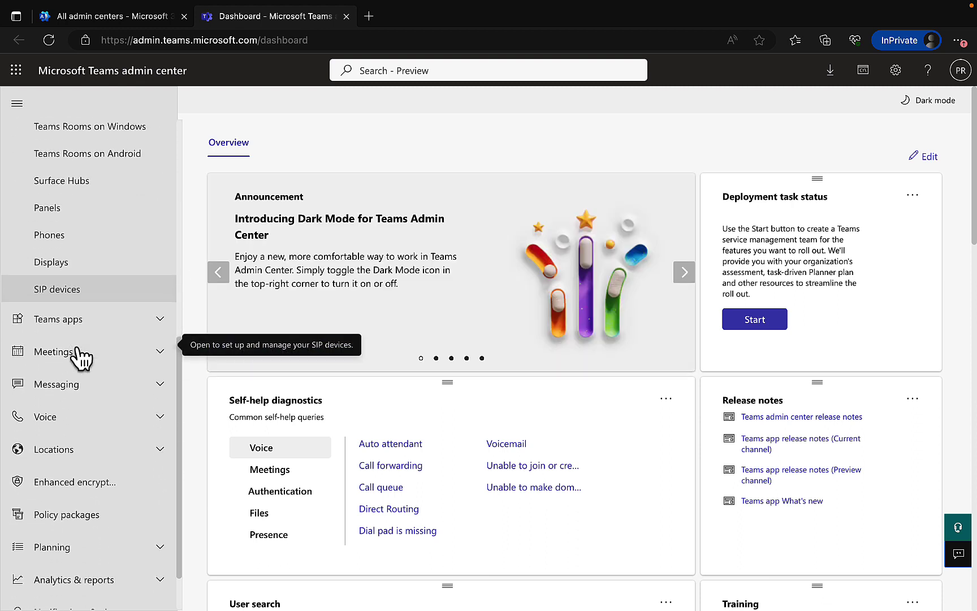
# - Expand the Teams apps and Meetings sections of the Teams admin center and look through their entries
pyautogui.click(160, 310)
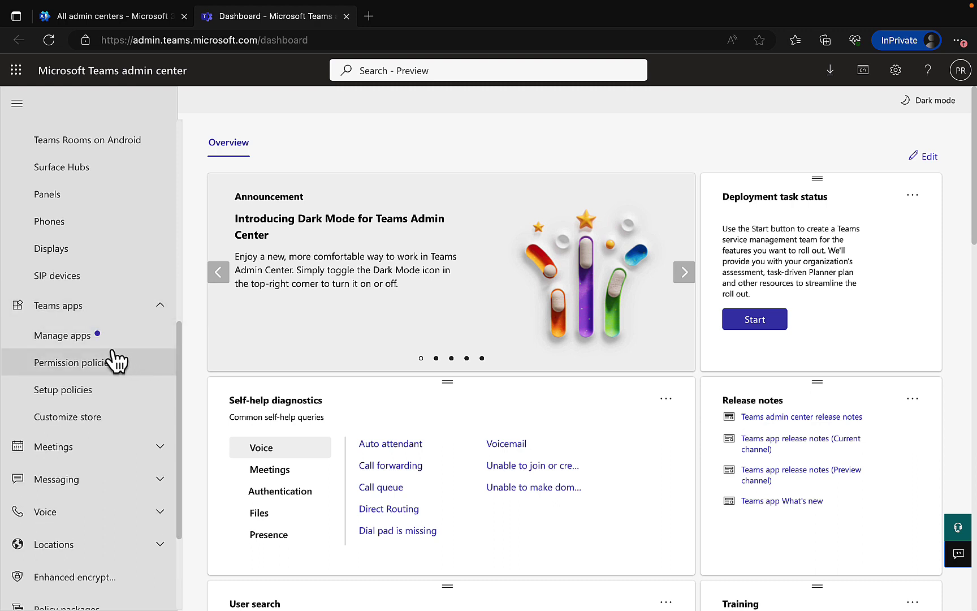
pyautogui.scroll(-3, 106, 371)
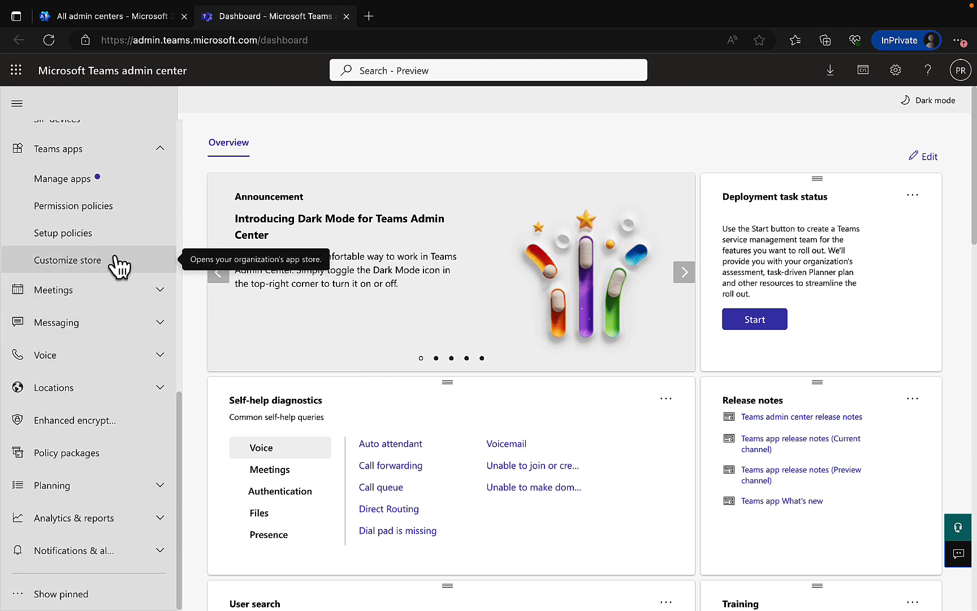
pyautogui.click(153, 294)
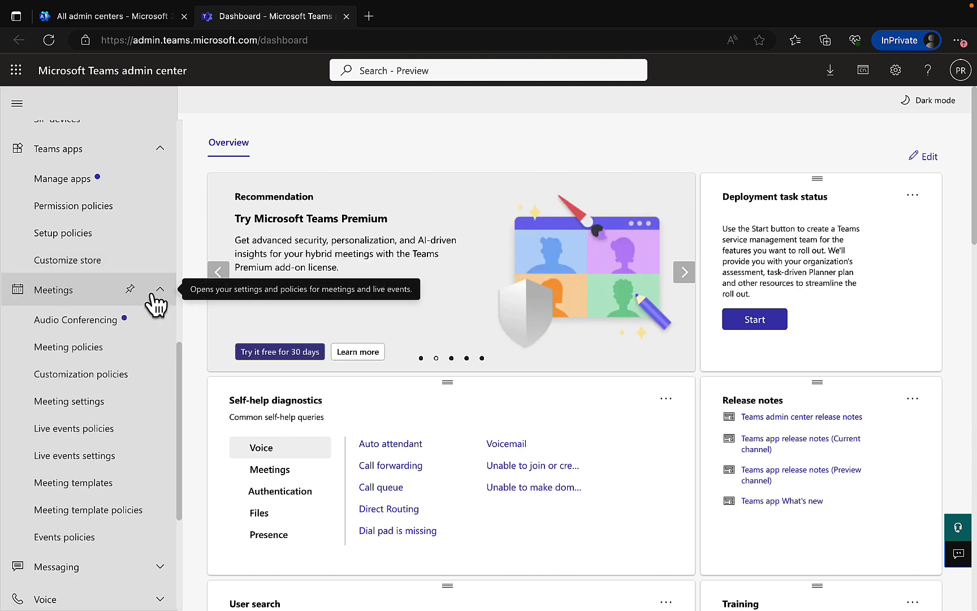
pyautogui.scroll(-3, 120, 403)
pyautogui.scroll(-2, 120, 403)
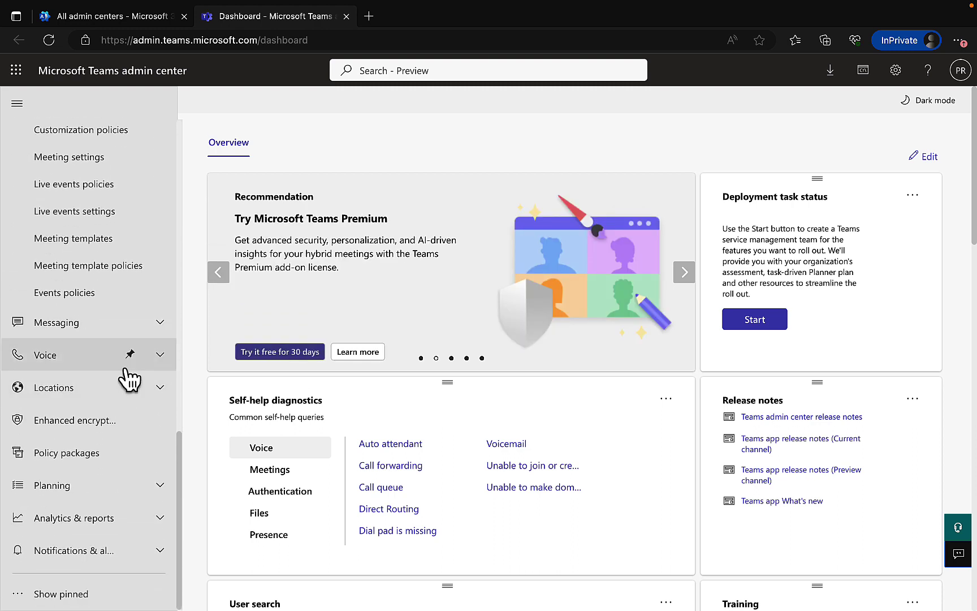
# - Expand the Voice section and look through its entries from Phone numbers to Voice applications policies
pyautogui.click(153, 365)
pyautogui.scroll(-2, 139, 348)
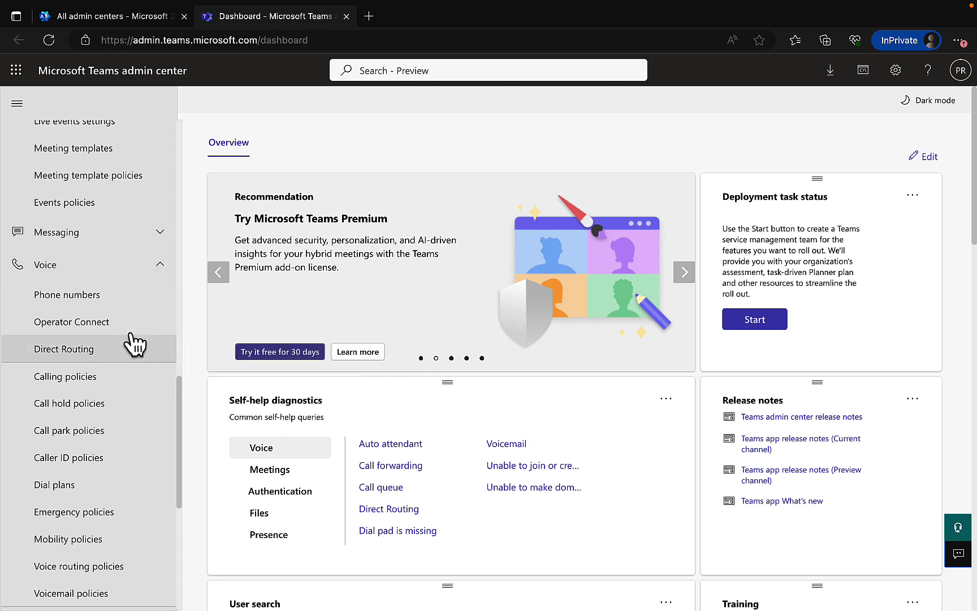
pyautogui.scroll(-2, 110, 359)
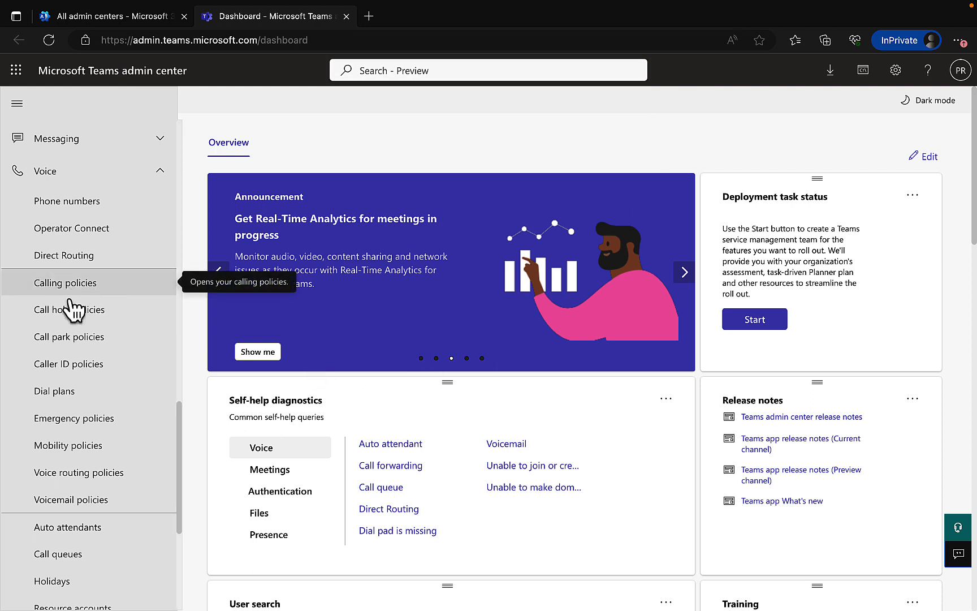
pyautogui.scroll(-3, 82, 371)
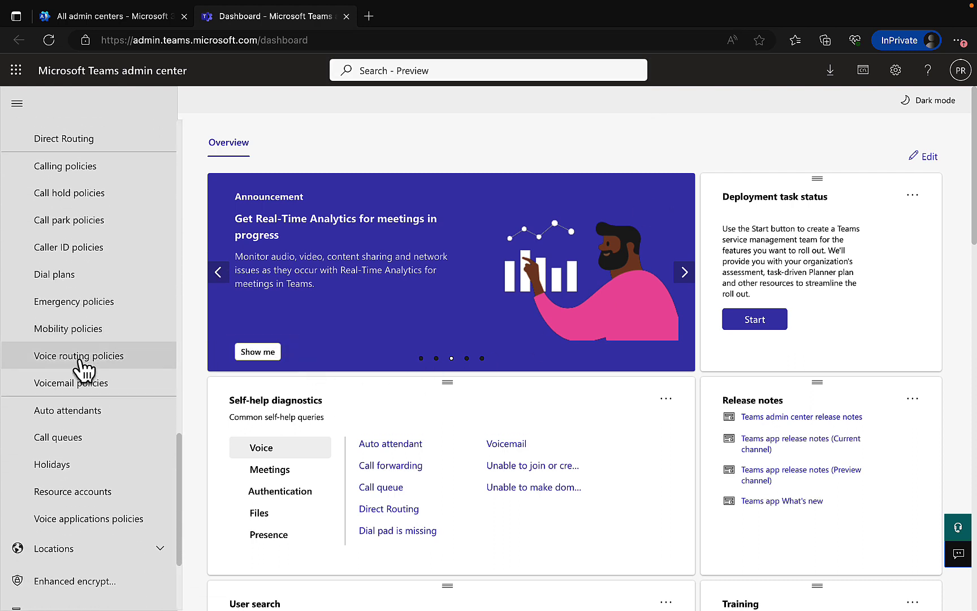
pyautogui.scroll(-2, 85, 370)
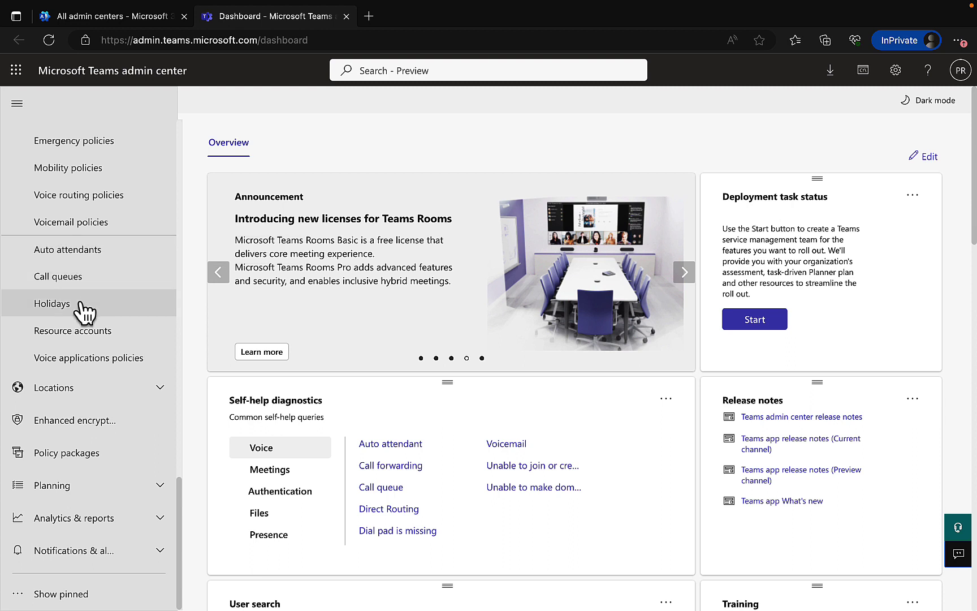
# - Expand the Locations section to view its entries and open the Enhanced encryption policies page
pyautogui.click(158, 389)
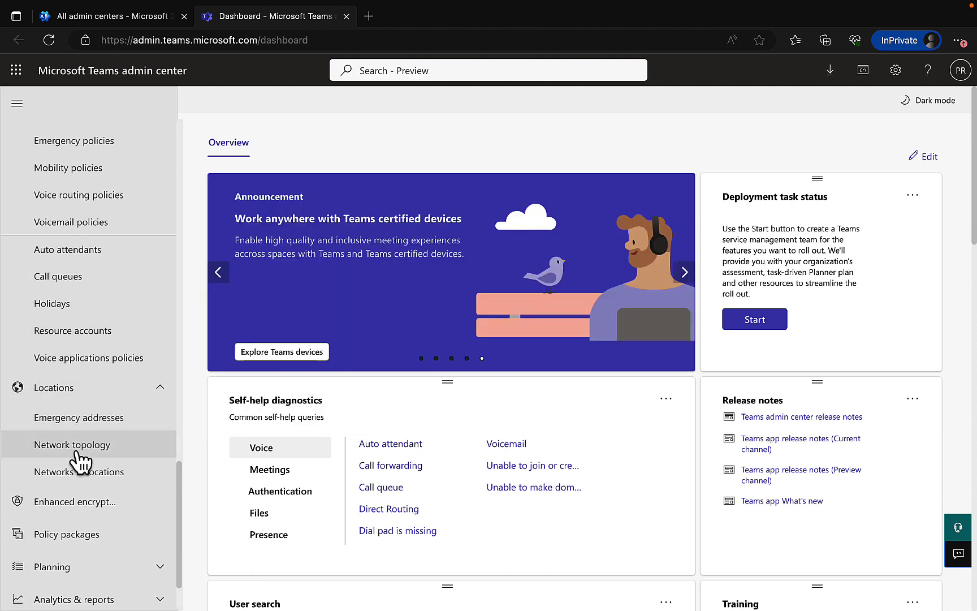
pyautogui.scroll(-2, 106, 457)
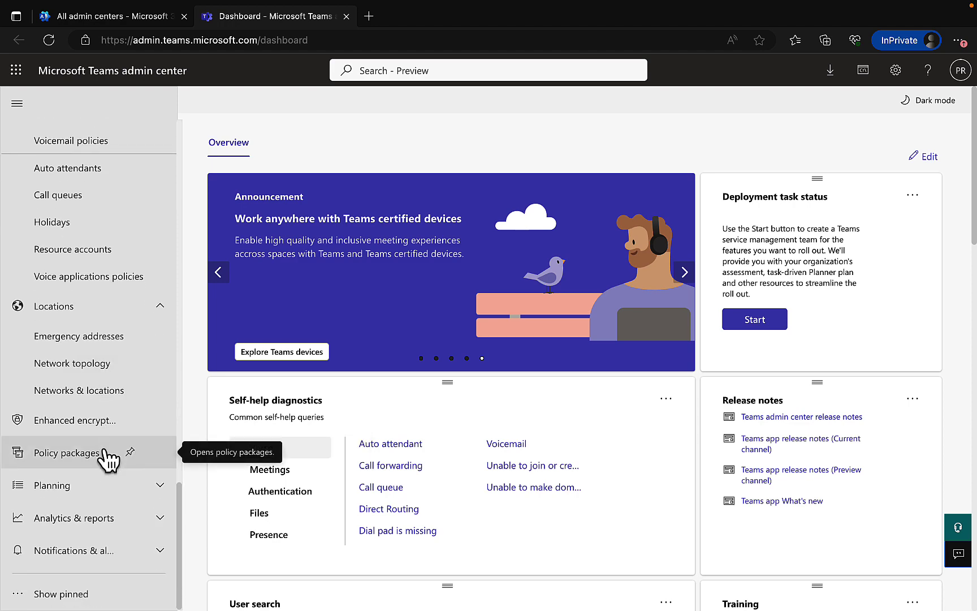
pyautogui.click(91, 425)
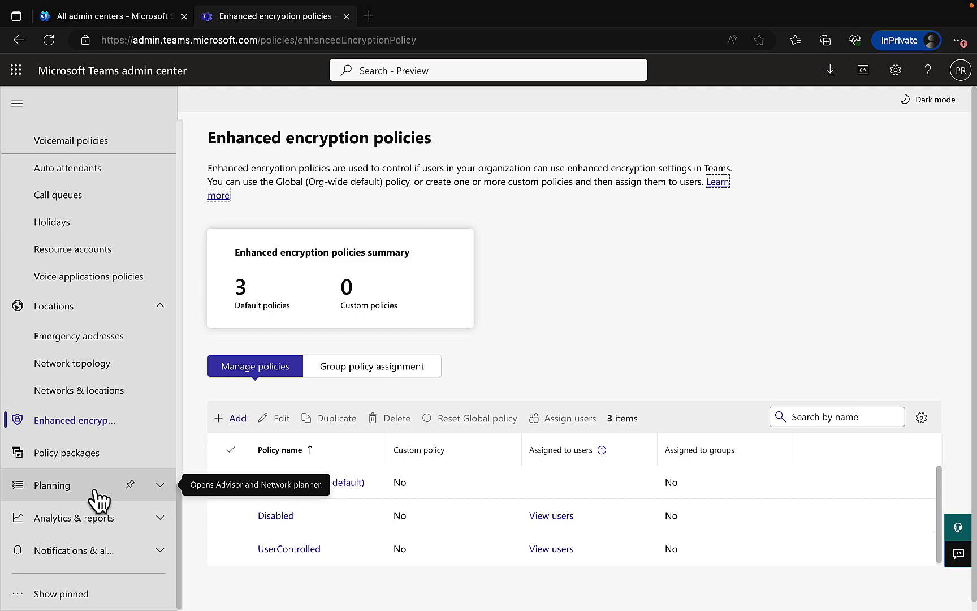
# - Expand the Analytics & reports section, then look back over the expanded Teams admin center navigation up to Dashboard
pyautogui.click(158, 518)
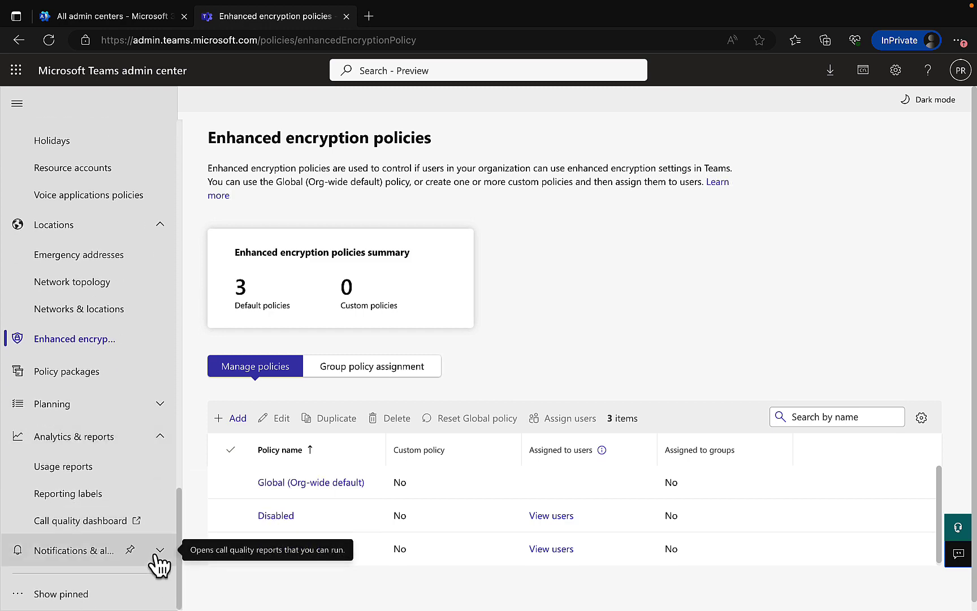
pyautogui.scroll(10, 154, 557)
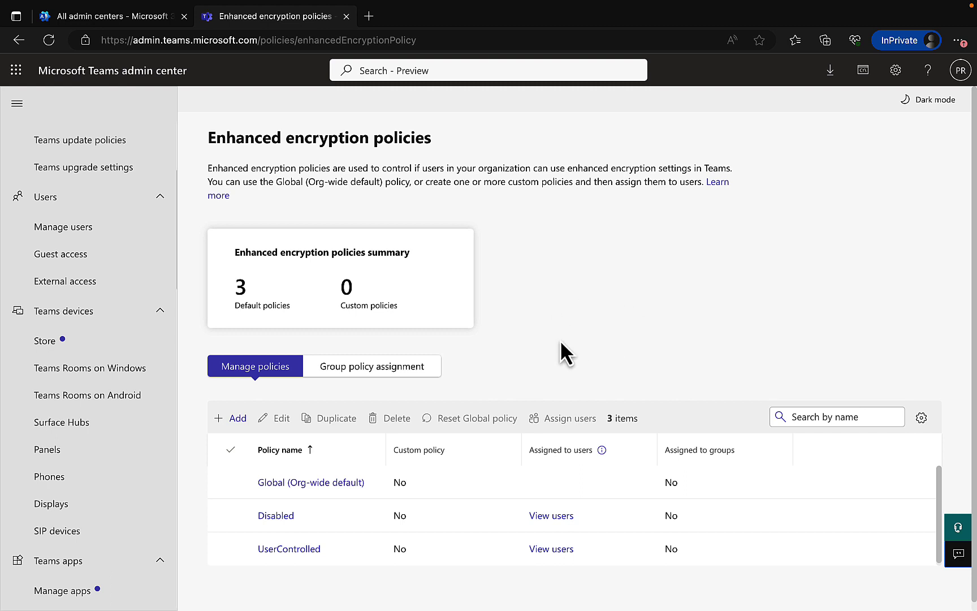
pyautogui.scroll(3, 92, 230)
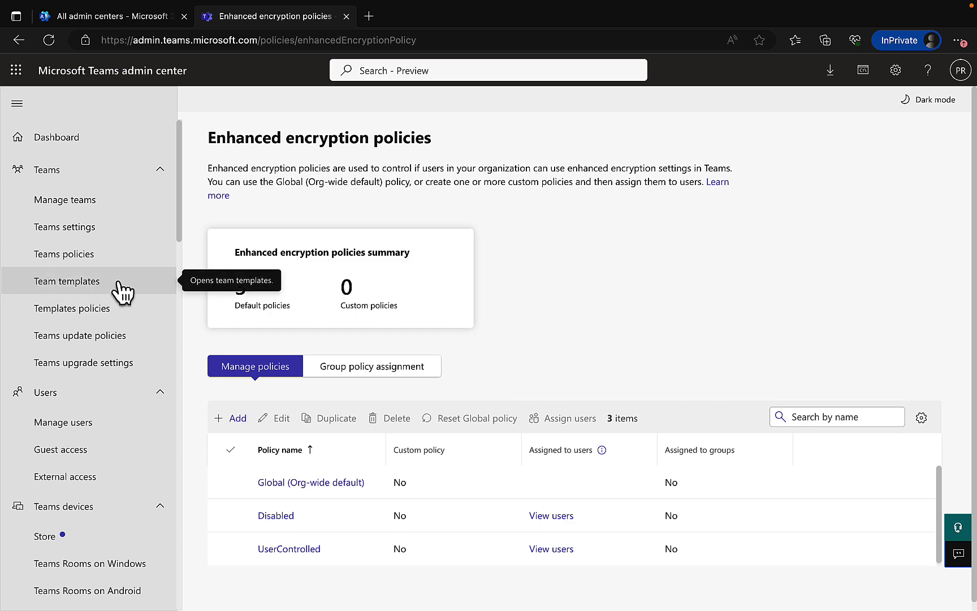
# - Return to the list of all admin centers, open the Yammer admin center and look through its network Configuration page
pyautogui.click(345, 16)
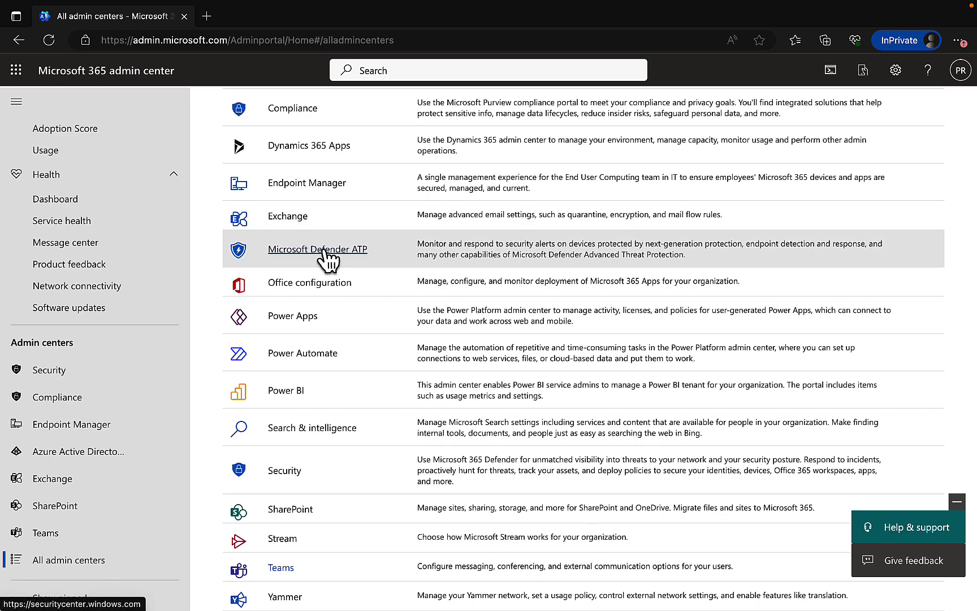
pyautogui.click(284, 598)
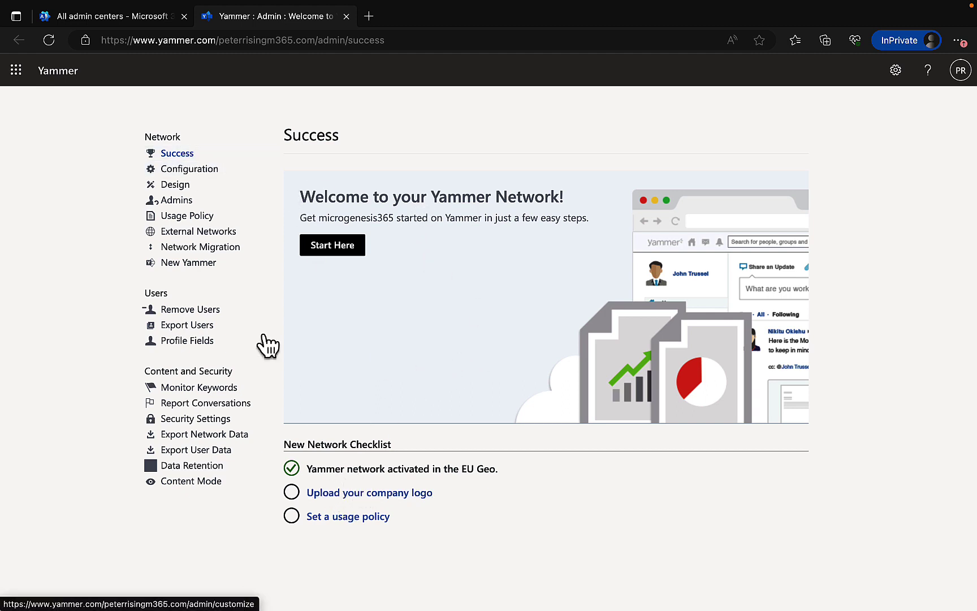
pyautogui.click(192, 169)
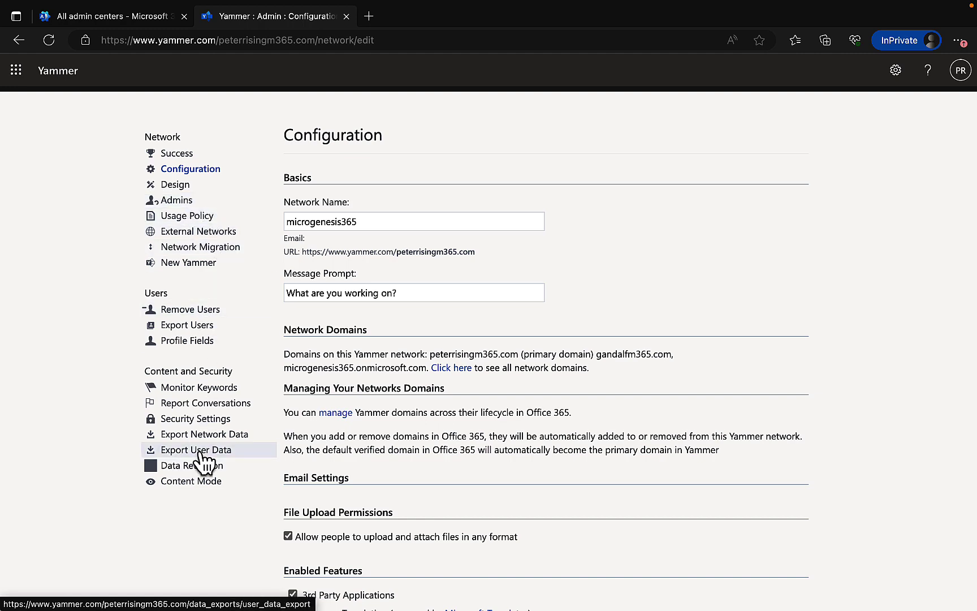
pyautogui.scroll(-6, 199, 458)
pyautogui.scroll(6, 198, 455)
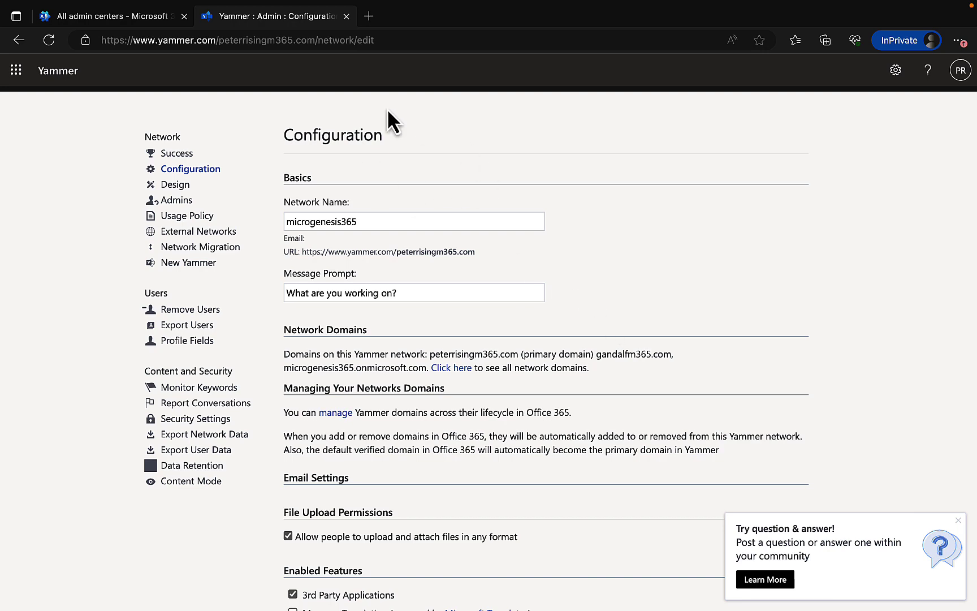
# - Close the Yammer admin center and look over the full list of all admin centers again
pyautogui.click(346, 16)
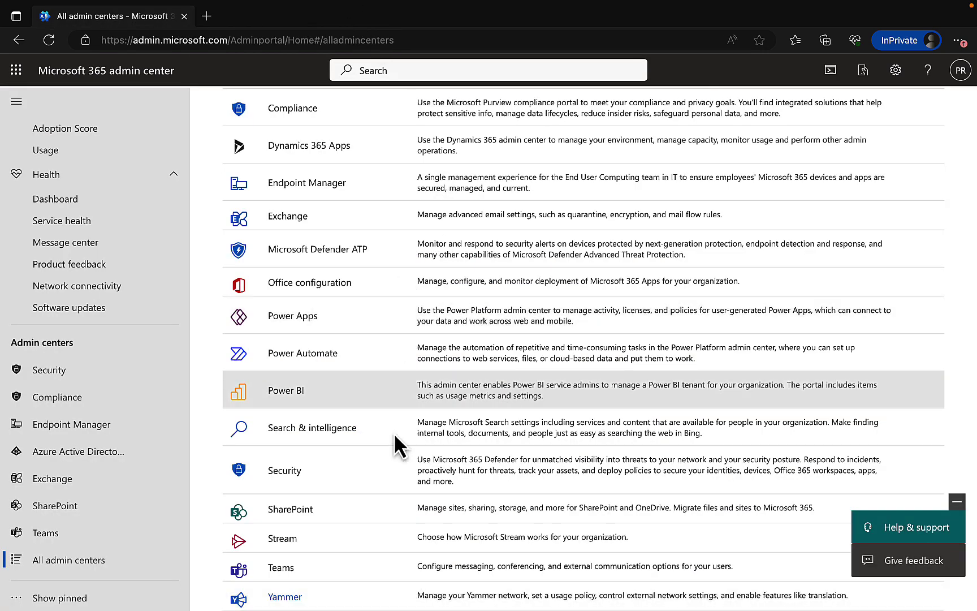
pyautogui.scroll(5, 355, 461)
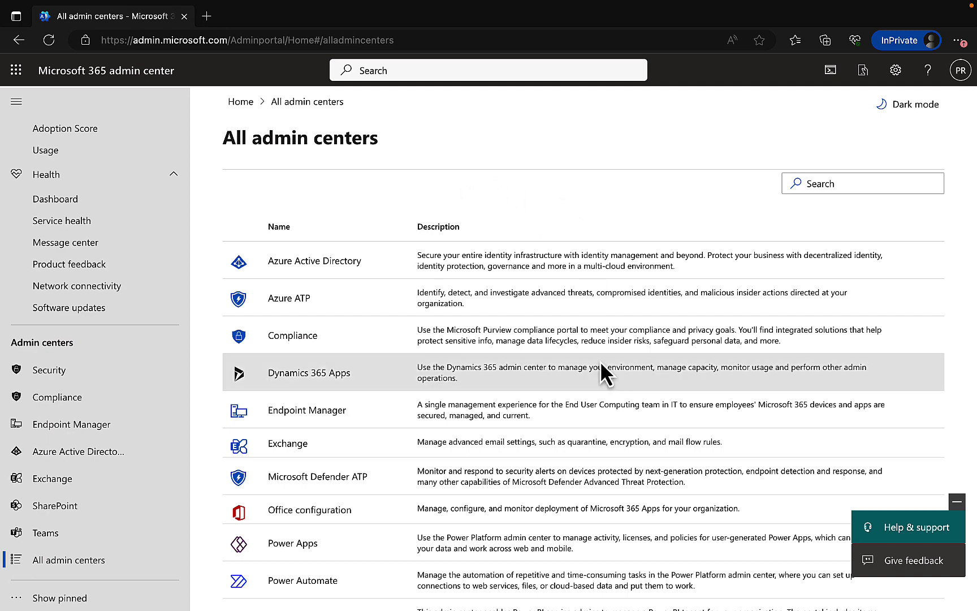
pyautogui.scroll(-4, 600, 362)
pyautogui.scroll(4, 600, 354)
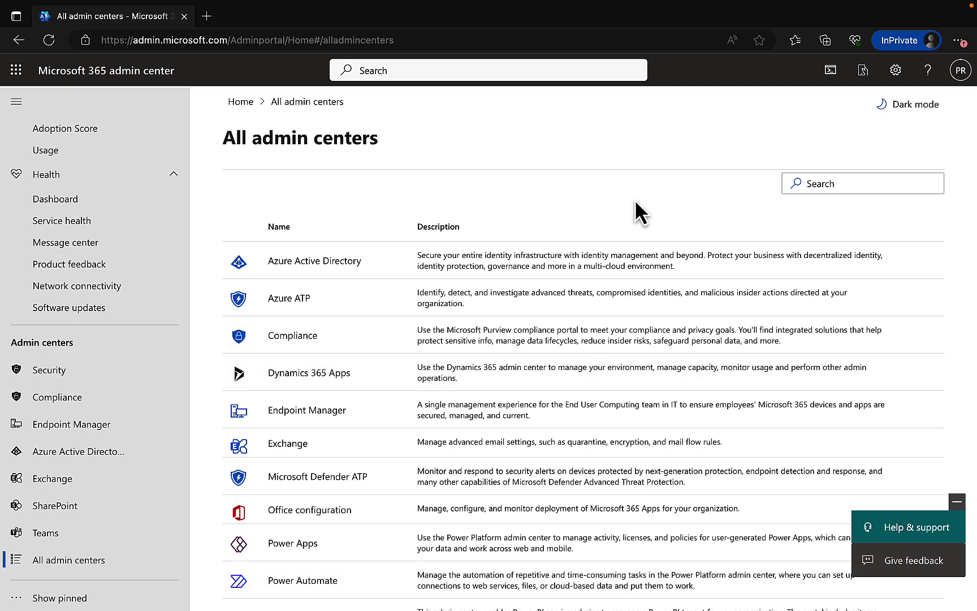
# - Open the legacy Office 365 Security & Compliance center at protection.office.com in a new browser tab
pyautogui.click(206, 16)
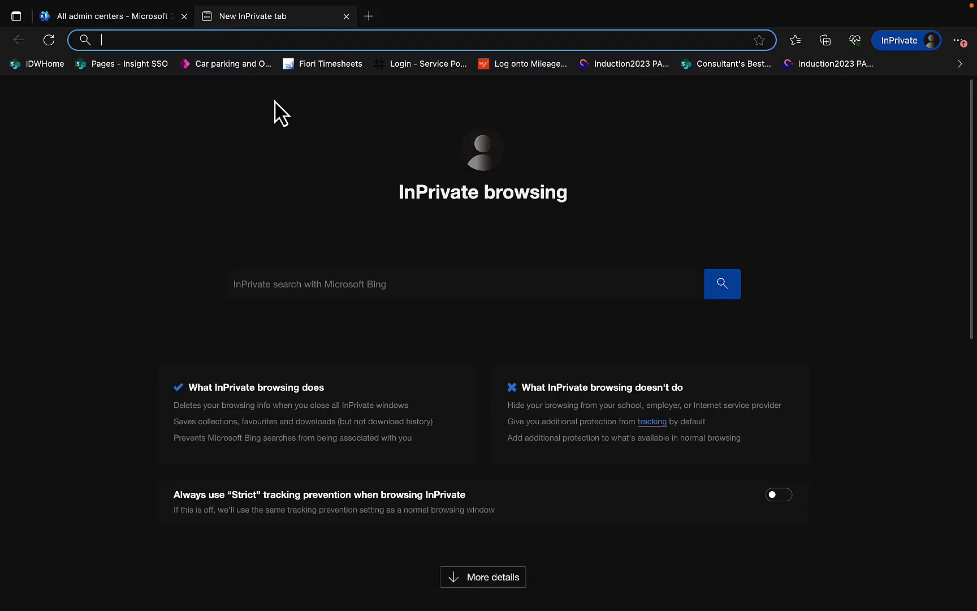
pyautogui.write('p')
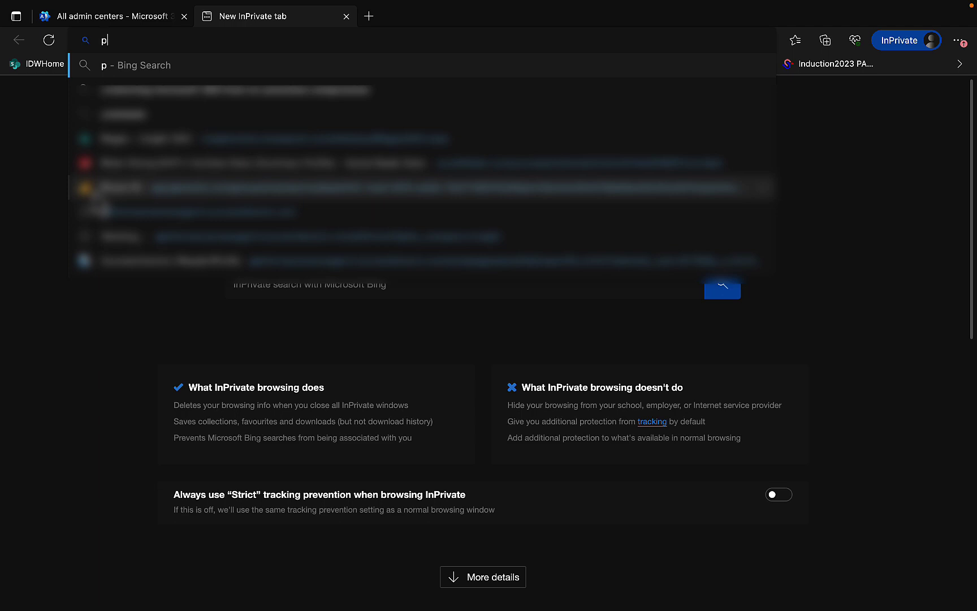
pyautogui.write('ro')
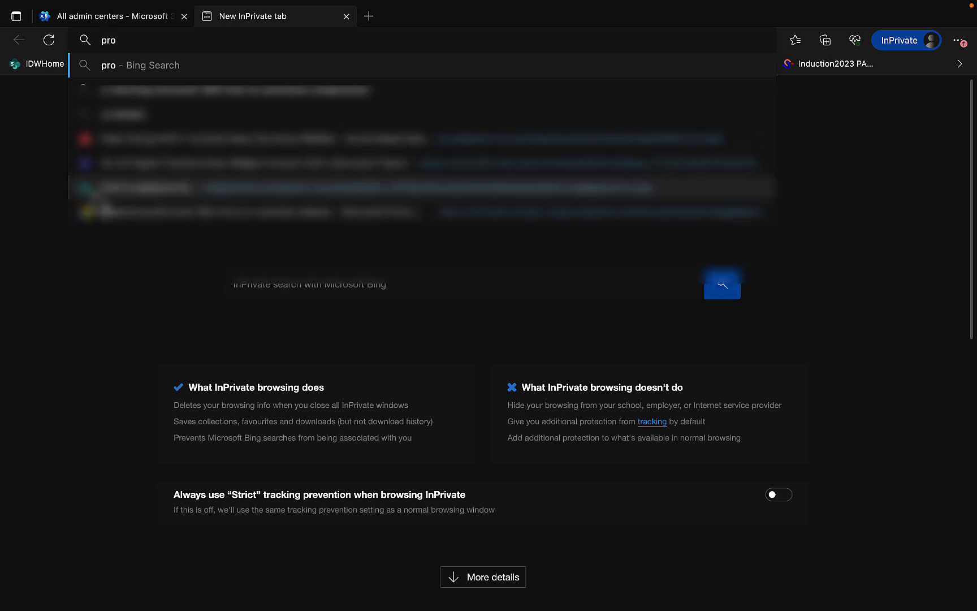
pyautogui.write('tec')
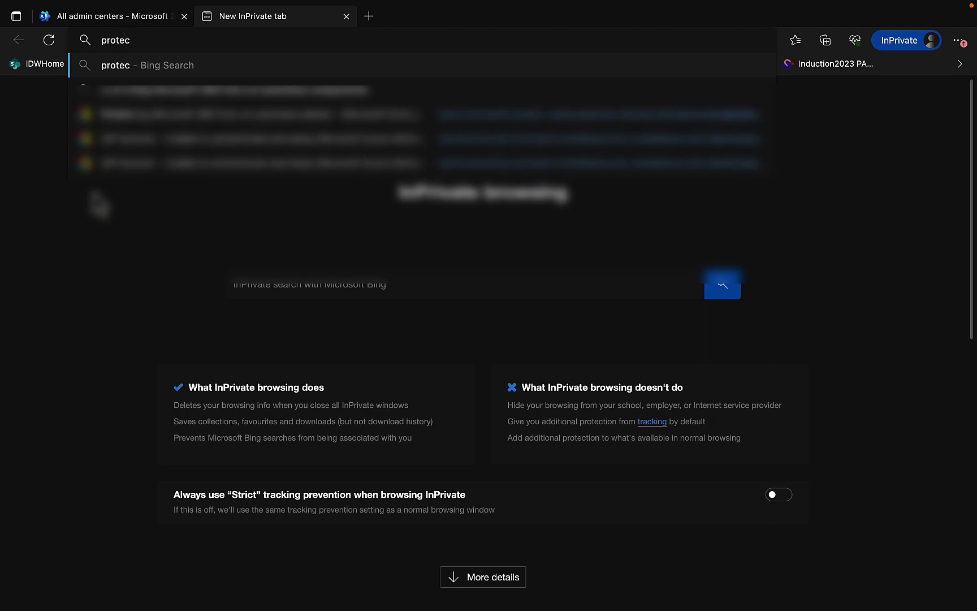
pyautogui.write('tio')
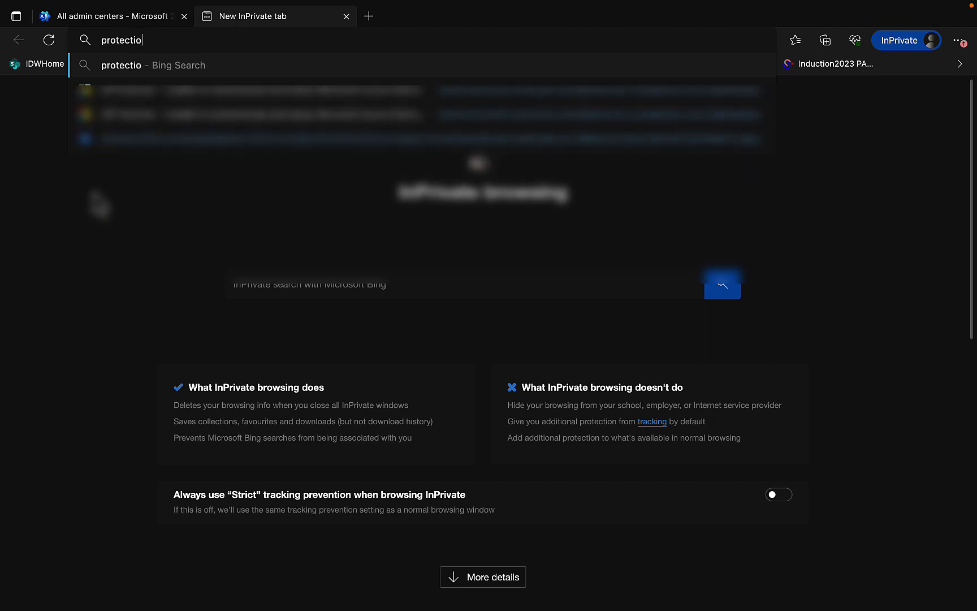
pyautogui.write('n.')
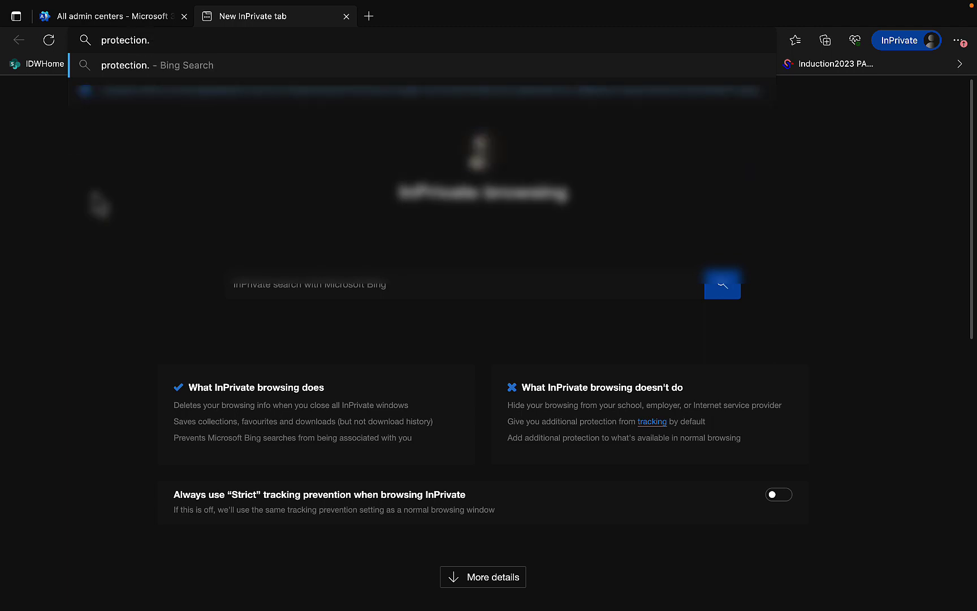
pyautogui.write('m')
pyautogui.press('BackSpace')
pyautogui.write('office.c')
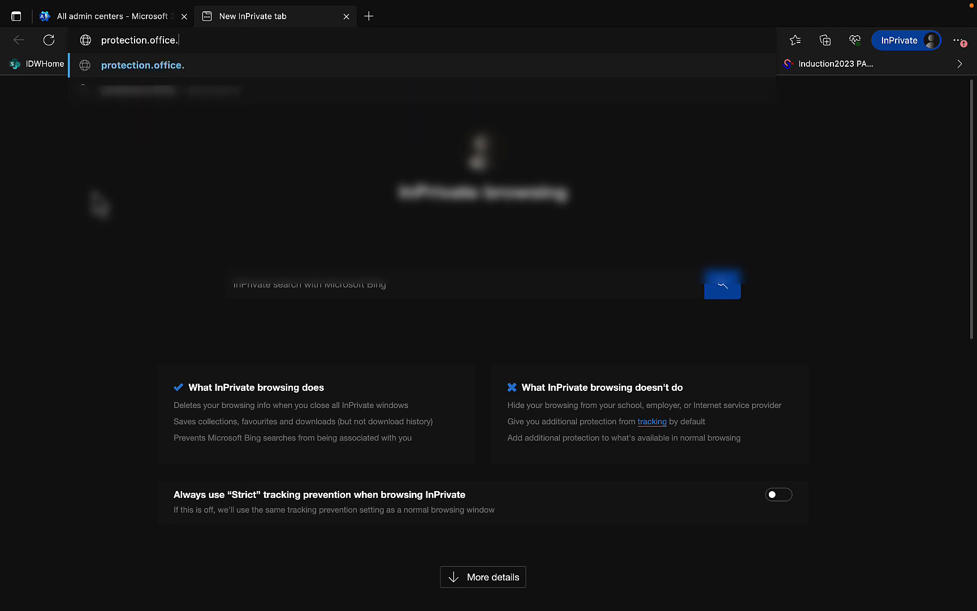
pyautogui.write('om')
pyautogui.press('Return')
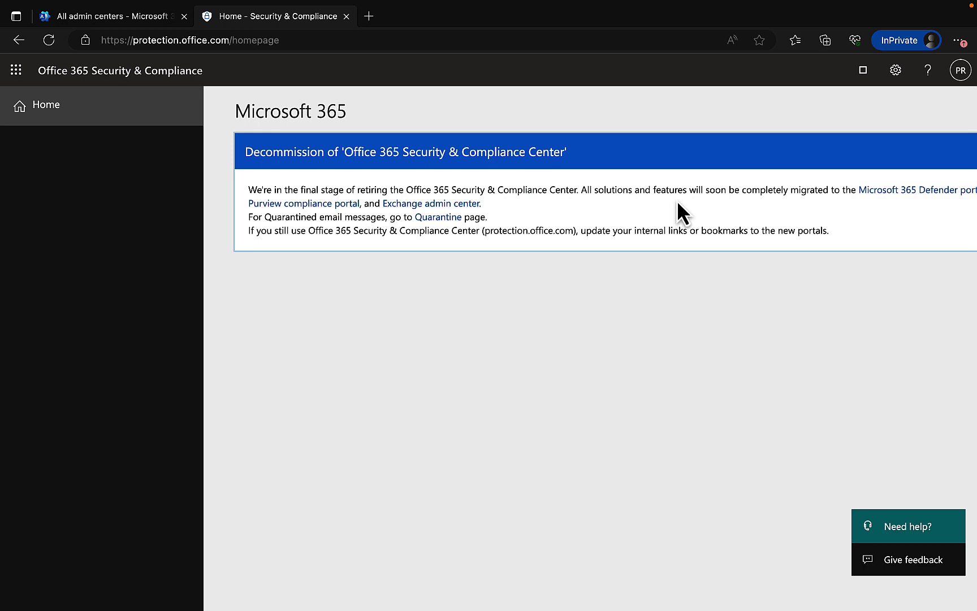
# - Read the full width of the Security & Compliance Center decommission notice, then close the page to return to the admin centers list
pyautogui.hscroll(4, 845, 214)
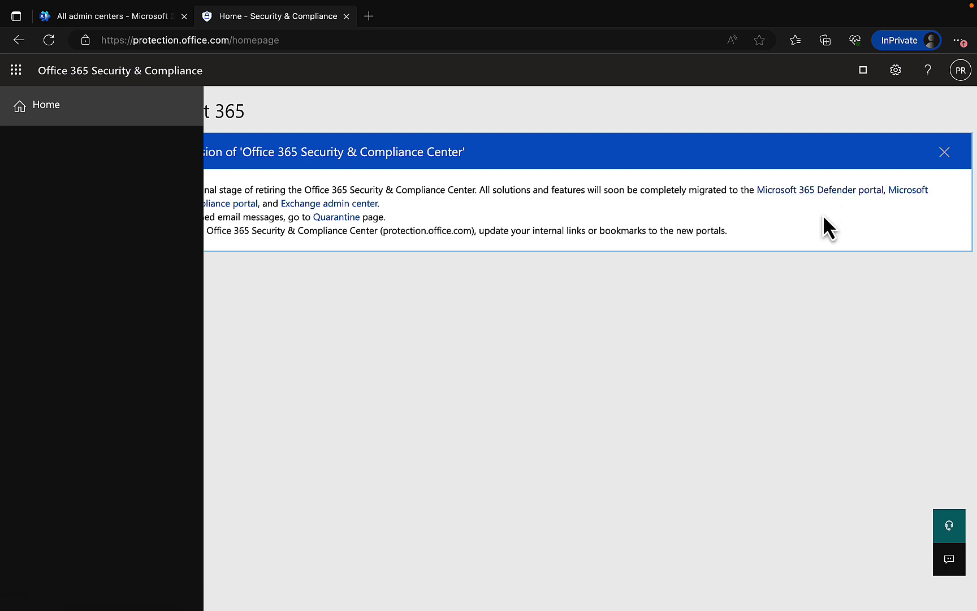
pyautogui.hscroll(-4, 823, 215)
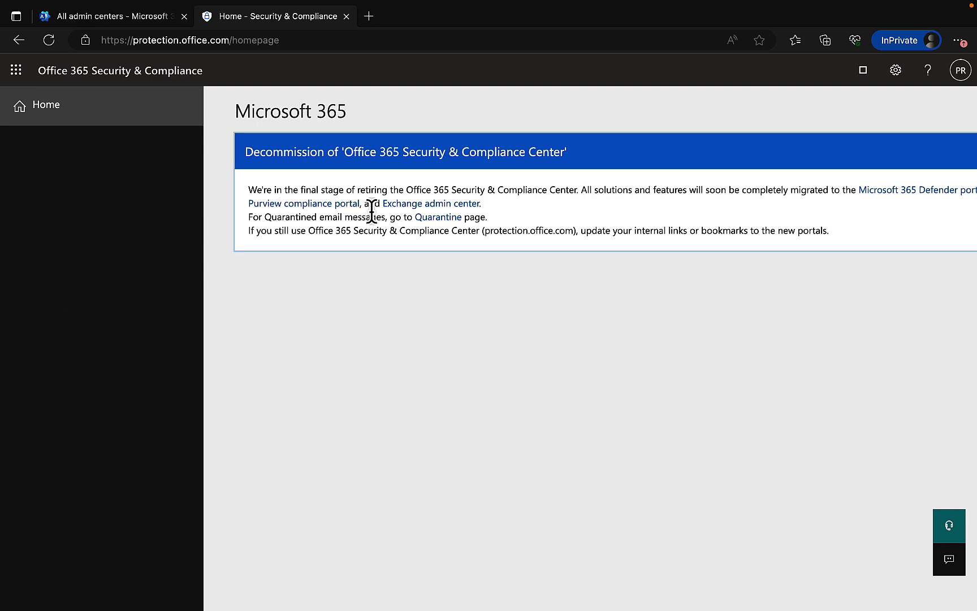
pyautogui.click(346, 16)
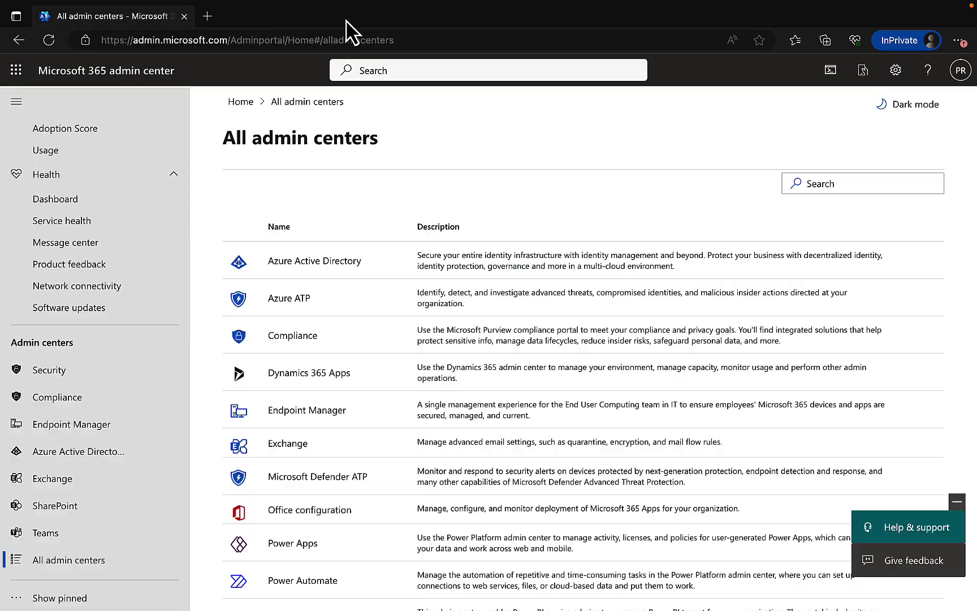